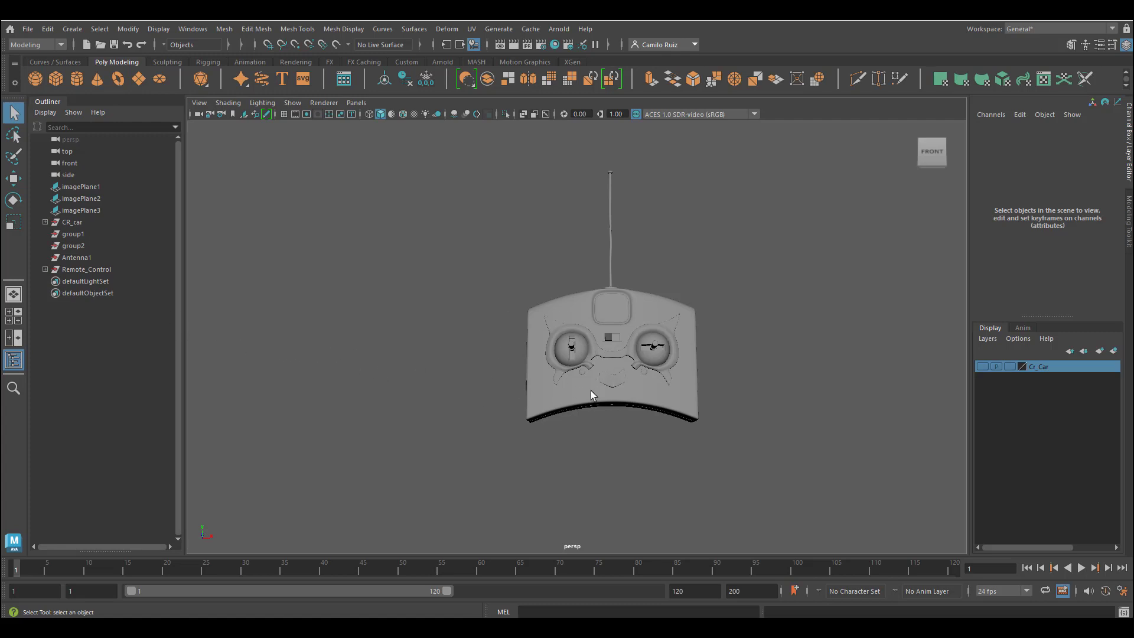
Show the Cr_Car layer and move the Remote_Control group up above the car, to about 25 in Translate Y.
alt+drag(558, 410, 515, 413)
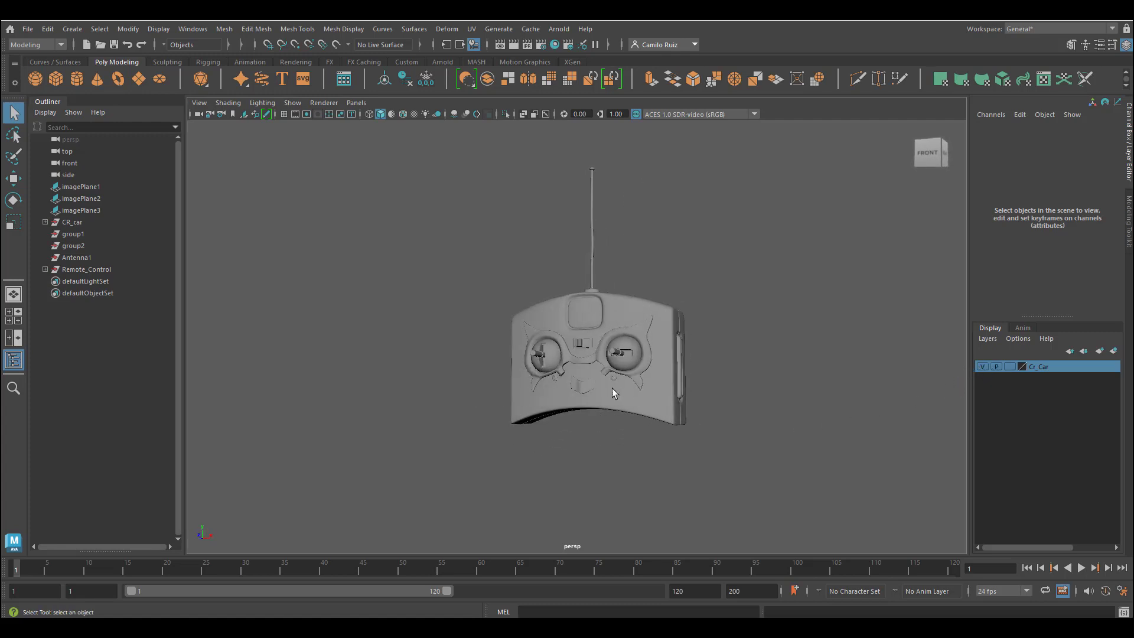
alt+drag(552, 385, 588, 422)
click(94, 270)
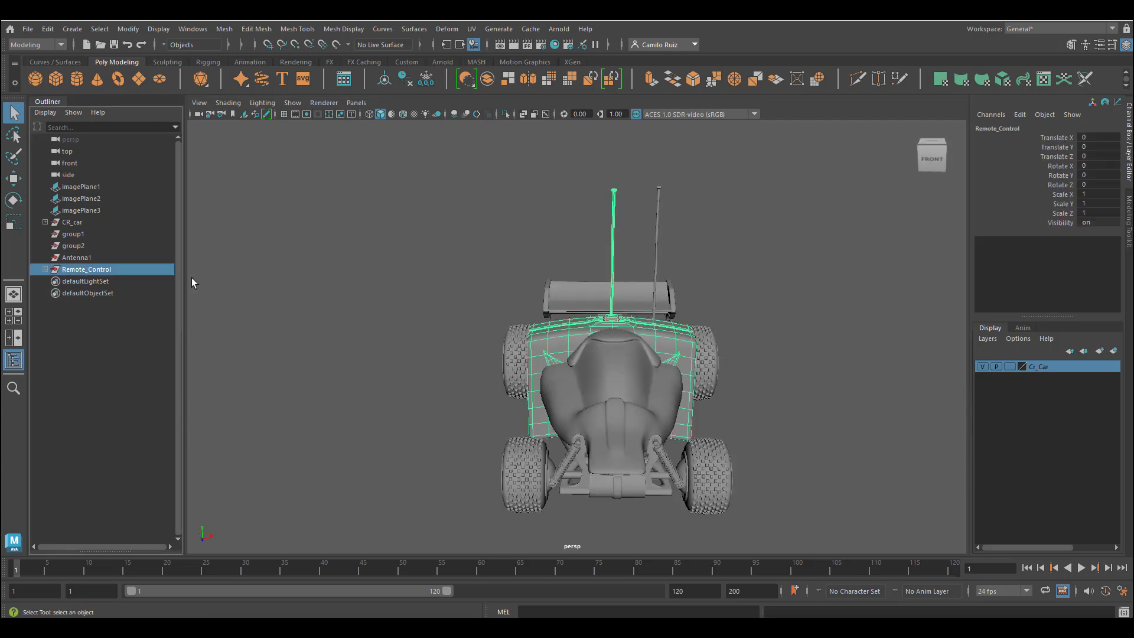
click(13, 178)
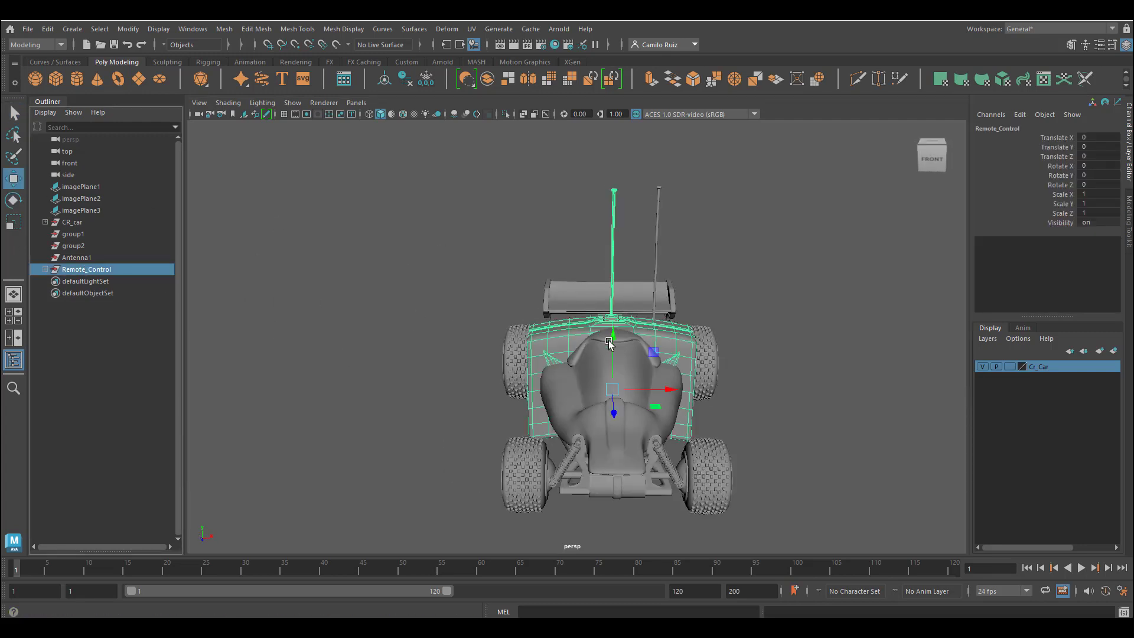
drag(613, 336, 617, 171)
alt+middle_drag(619, 225, 631, 357)
alt+drag(617, 402, 484, 306)
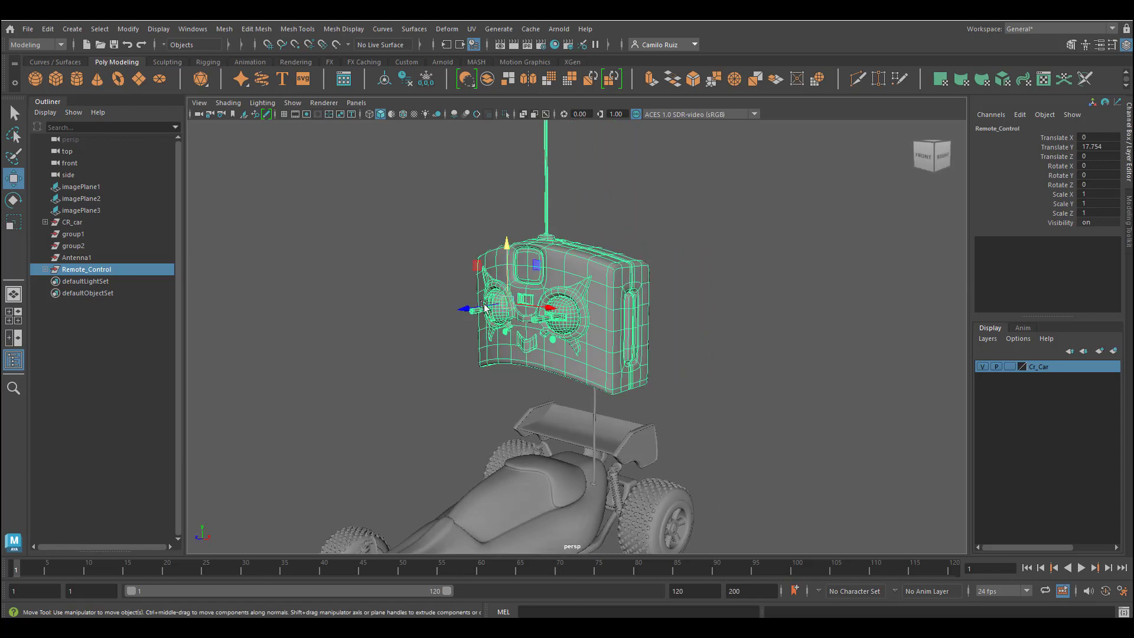
drag(506, 244, 505, 148)
alt+drag(355, 248, 421, 260)
alt+middle_drag(387, 304, 303, 337)
scroll(304, 337, down, 2)
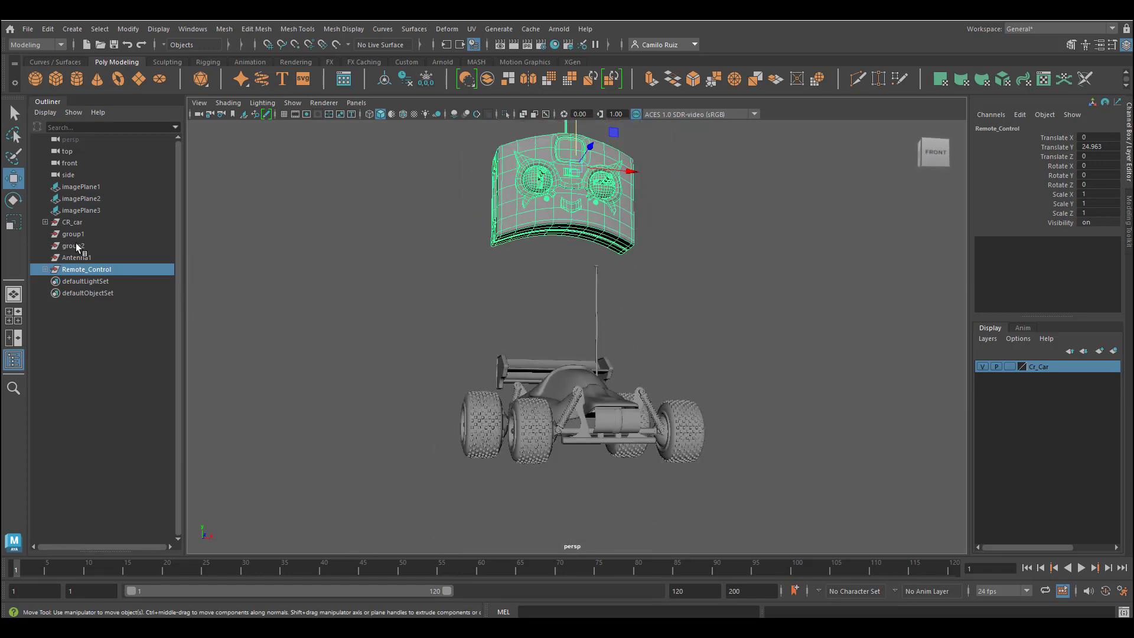
Check group1 and group2 in wireframe, and delete both leftover groups from the scene.
click(76, 223)
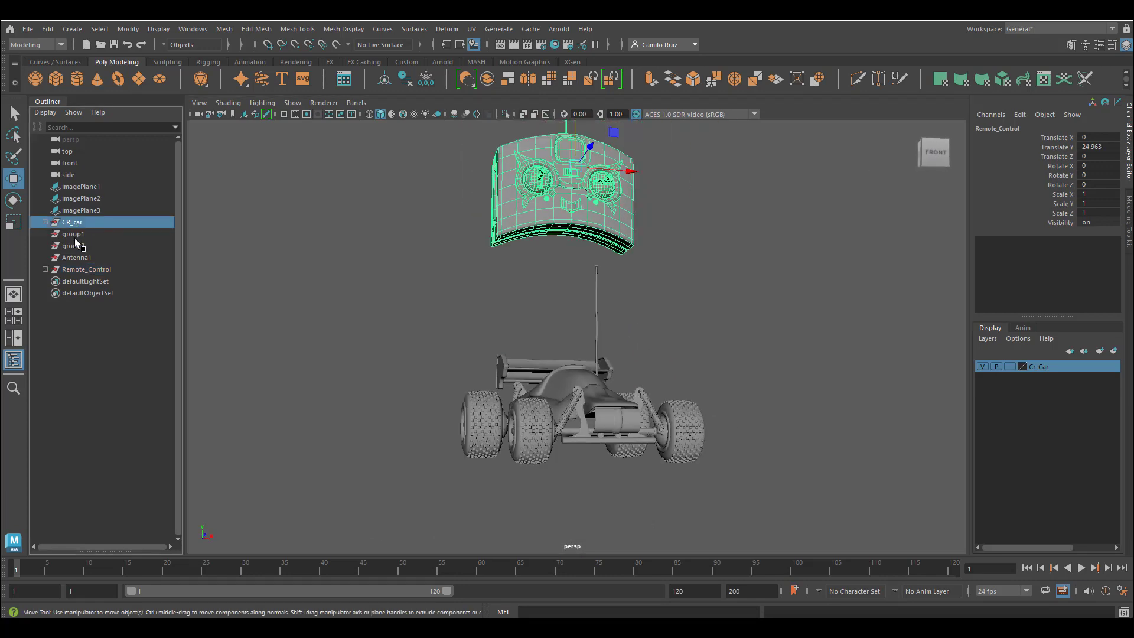
click(75, 236)
click(77, 246)
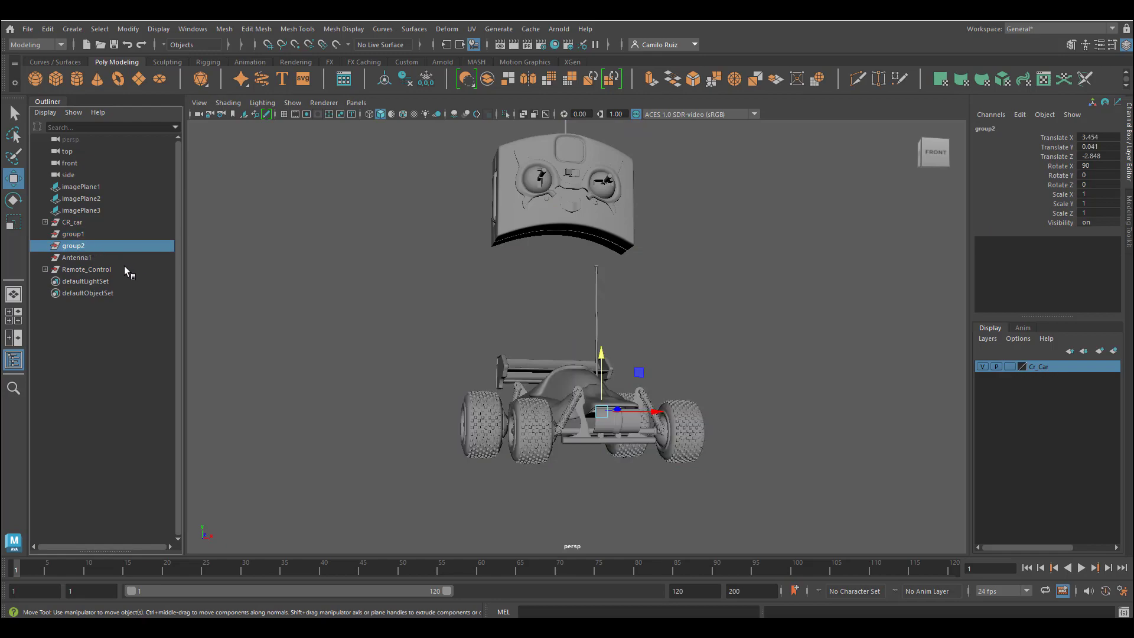
click(77, 237)
alt+drag(387, 381, 479, 391)
key(4)
scroll(704, 445, up, 5)
alt+drag(658, 289, 589, 313)
shift+click(75, 246)
key(Delete)
scroll(506, 291, down, 8)
alt+drag(506, 291, 458, 294)
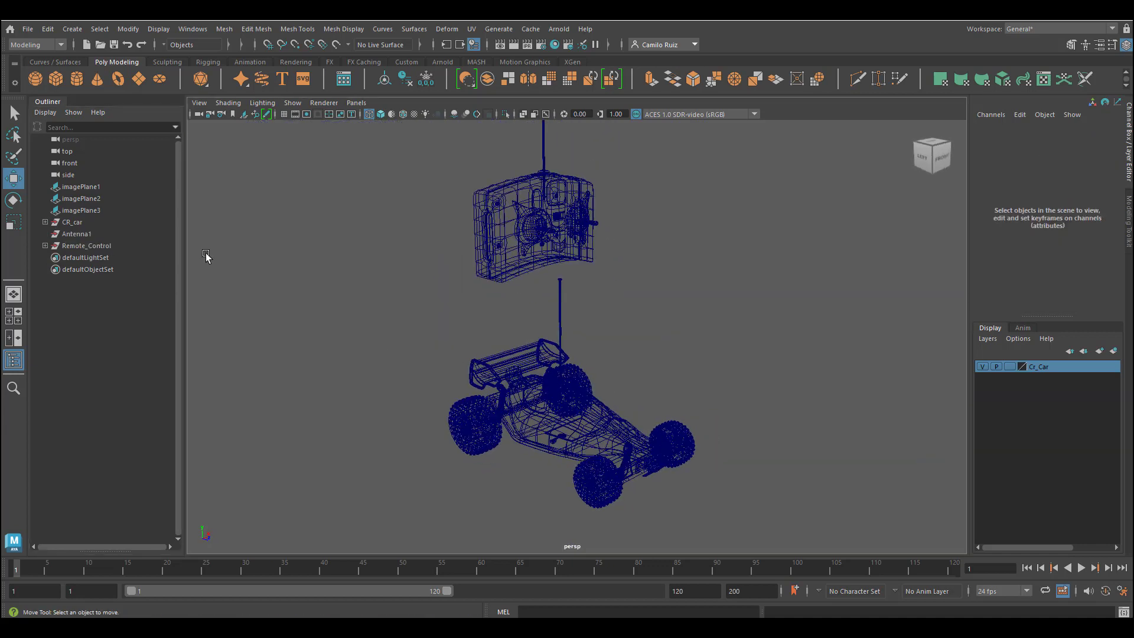
Restore the shaded display and remove the leftover Antenna1 transform, keeping CR_car and Remote_Control as the top-level groups.
key(5)
click(83, 211)
alt+drag(221, 266, 236, 294)
click(73, 223)
alt+drag(304, 340, 283, 313)
click(81, 235)
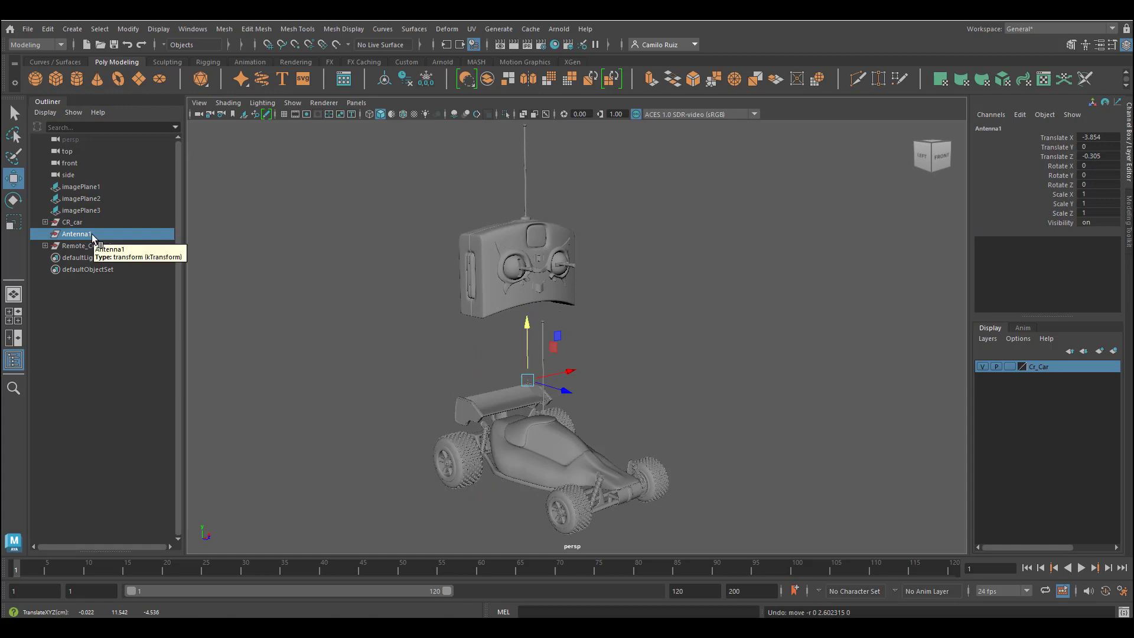
middle_drag(82, 234, 84, 247)
click(70, 223)
Expand the Remote_Control group and rename the left stick cylinder, pCylinder14, as Joystick_L.
click(89, 234)
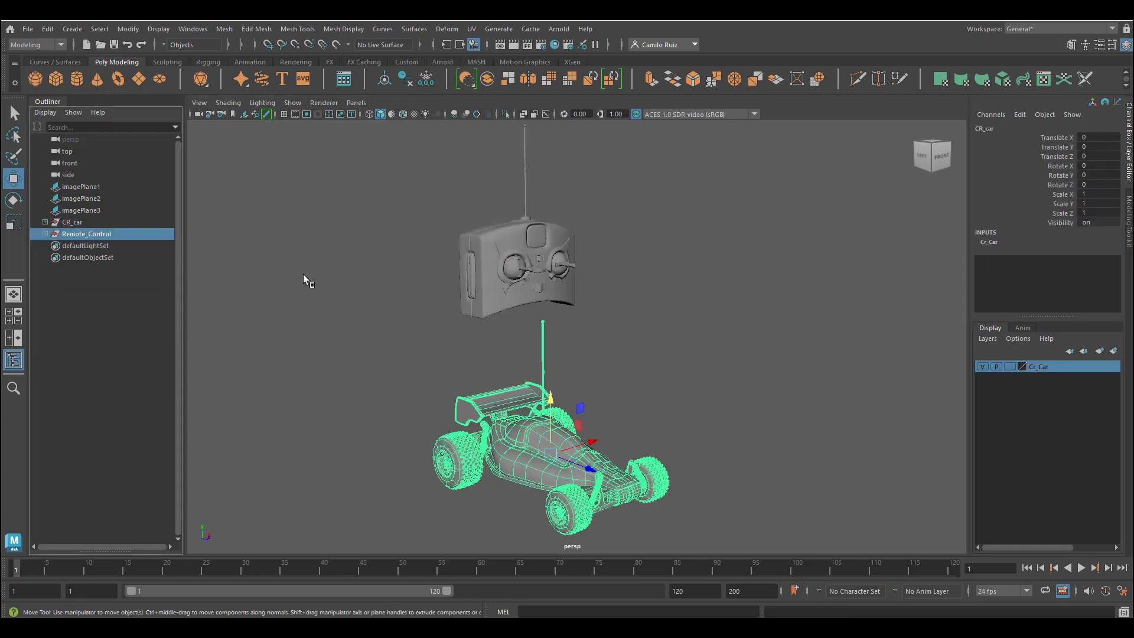
key(f)
click(505, 355)
shift+click(517, 352)
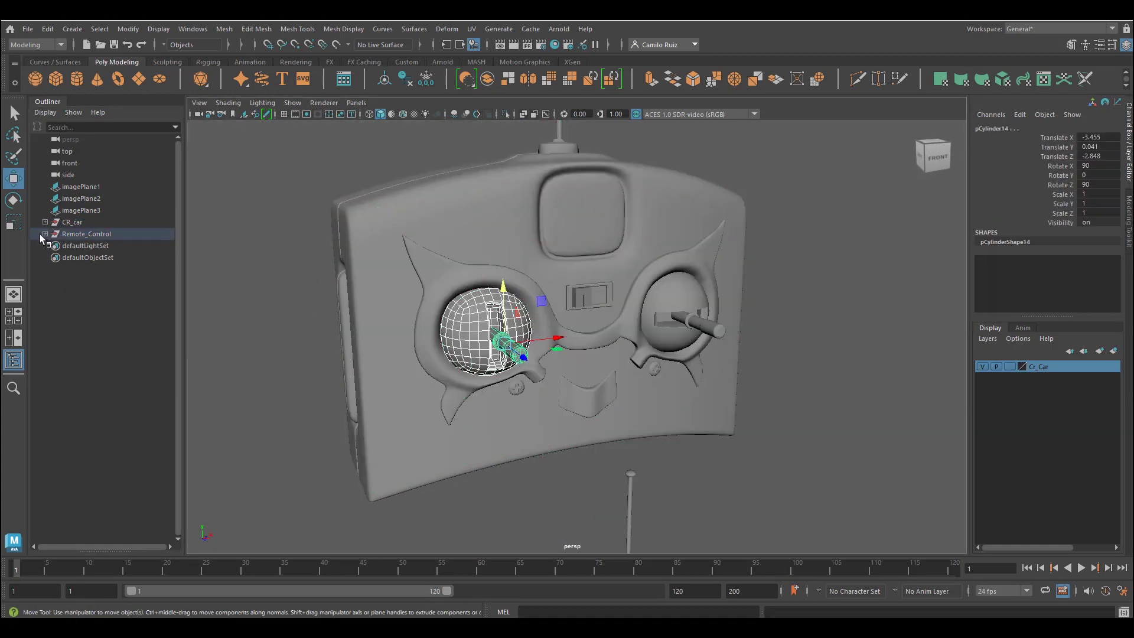
click(45, 235)
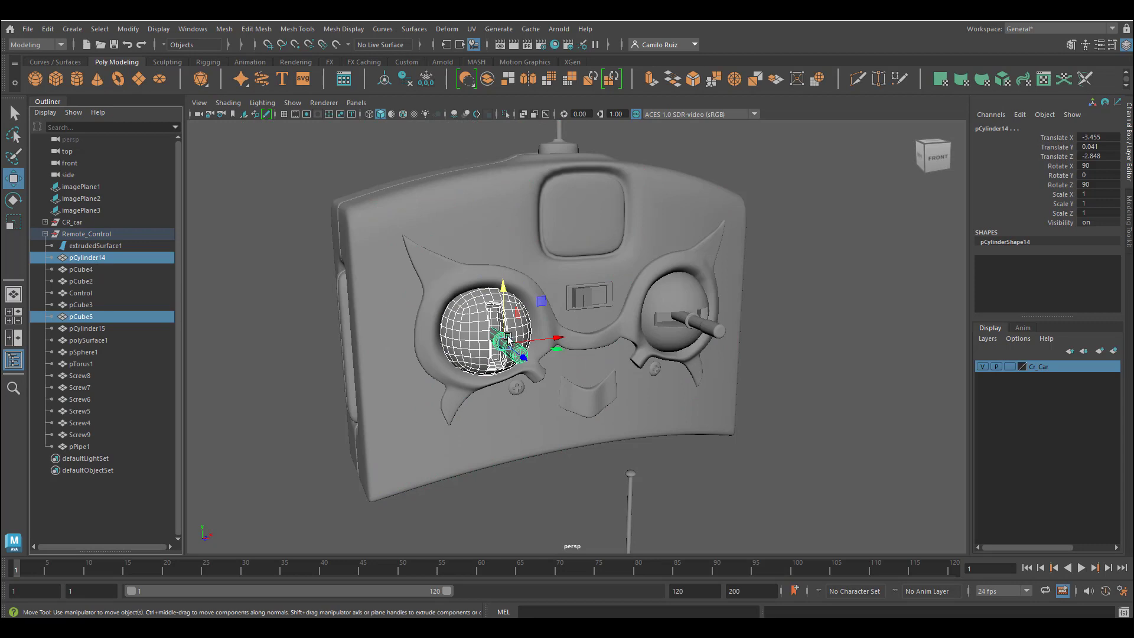
click(86, 257)
double_click(997, 128)
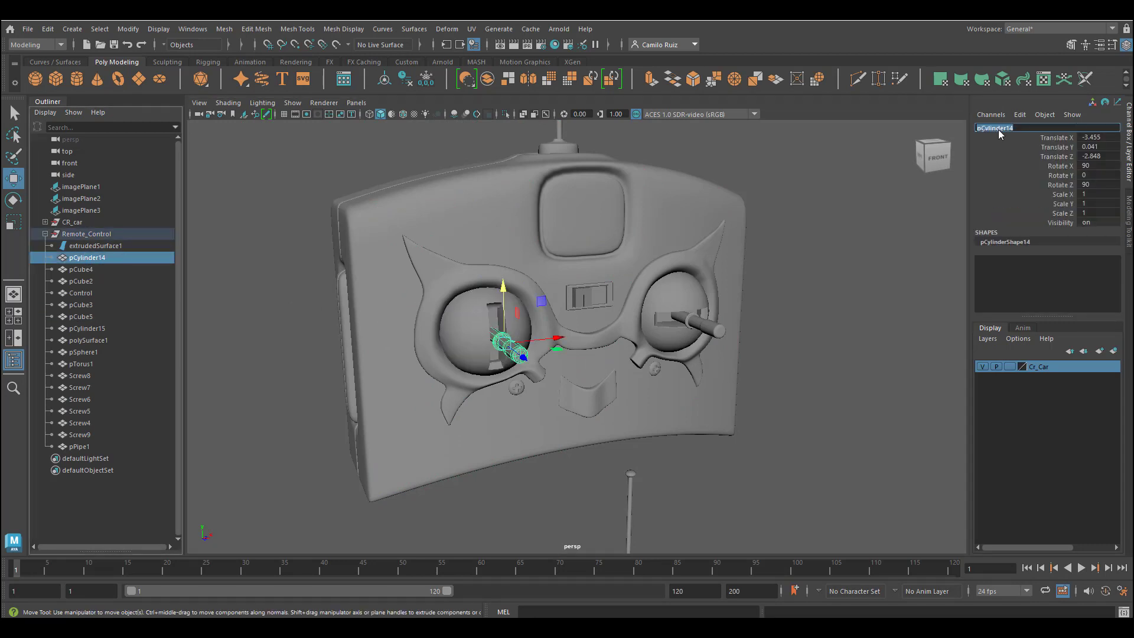
text(Joystick_L)
key(Return)
Rename the right stick cylinder, pCylinder15, as Joystick_R.
click(703, 325)
double_click(1001, 130)
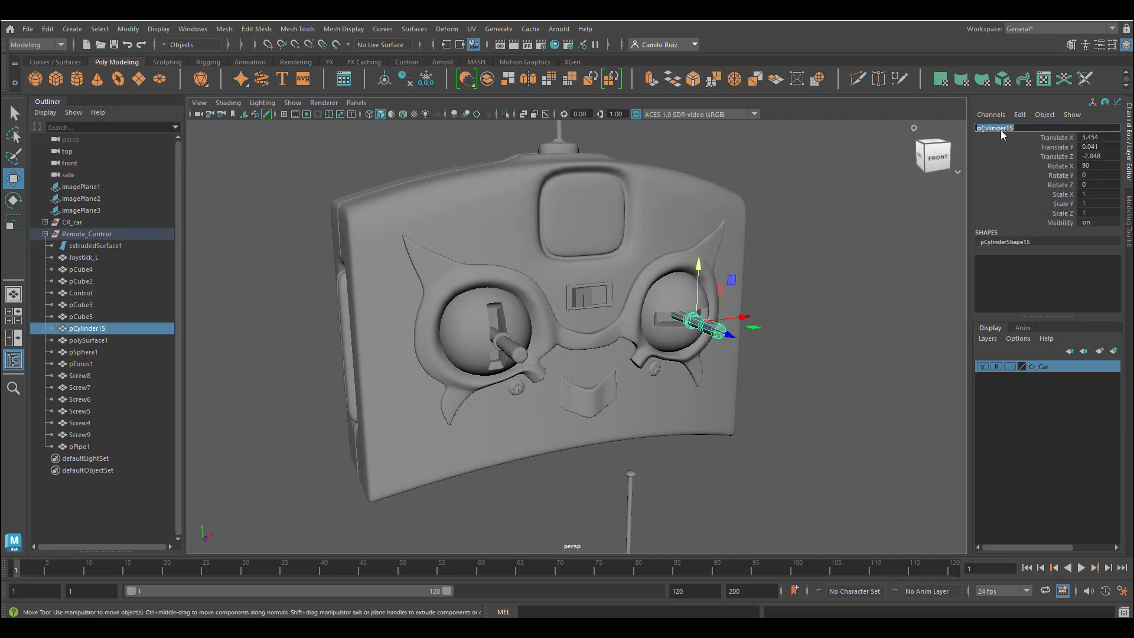
text(Joystick_R)
key(Return)
click(774, 408)
alt+drag(750, 413, 719, 369)
Select Joystick_L and hide the image planes in the top and side views.
click(520, 242)
scroll(591, 295, up, 5)
alt+drag(612, 332, 600, 342)
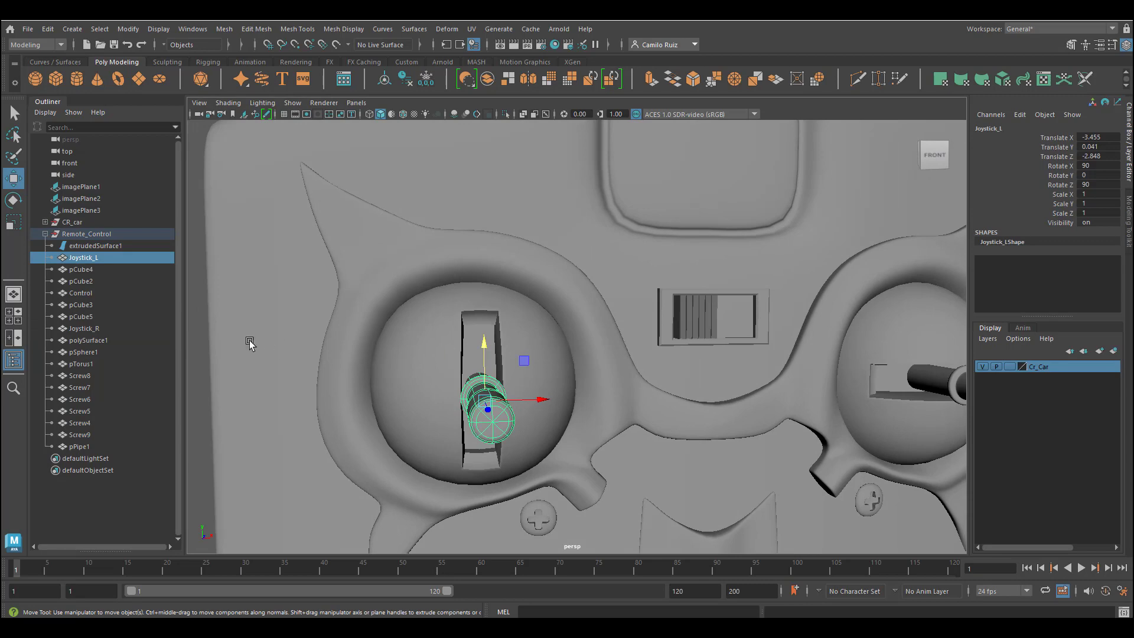
scroll(492, 388, down, 4)
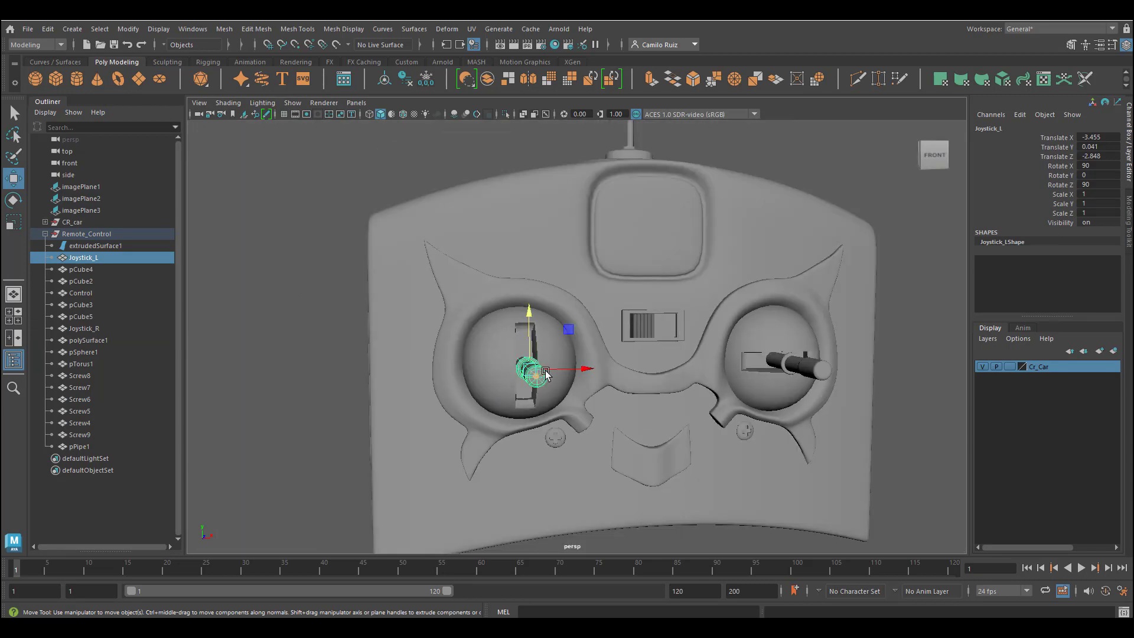
key(space)
scroll(380, 217, down, 5)
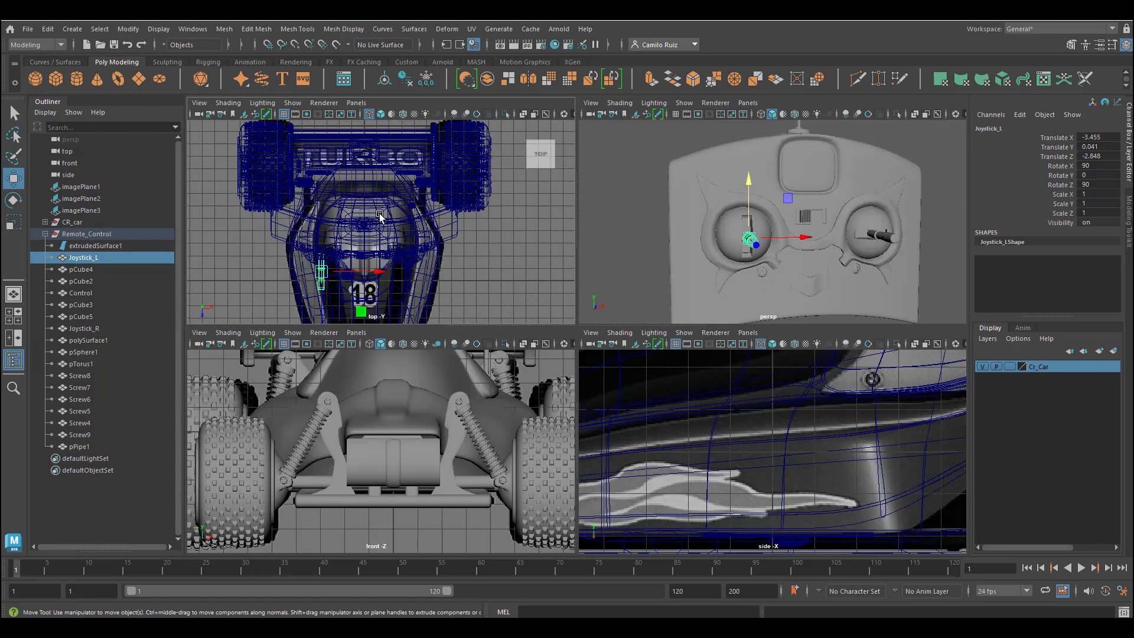
click(264, 103)
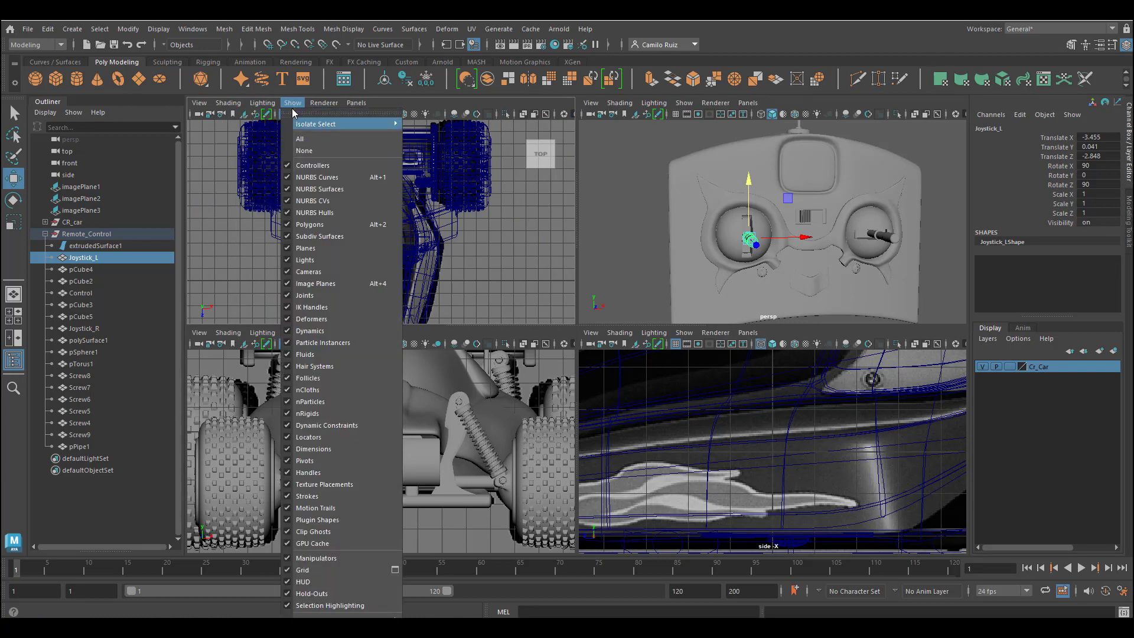
click(340, 284)
click(684, 332)
click(679, 398)
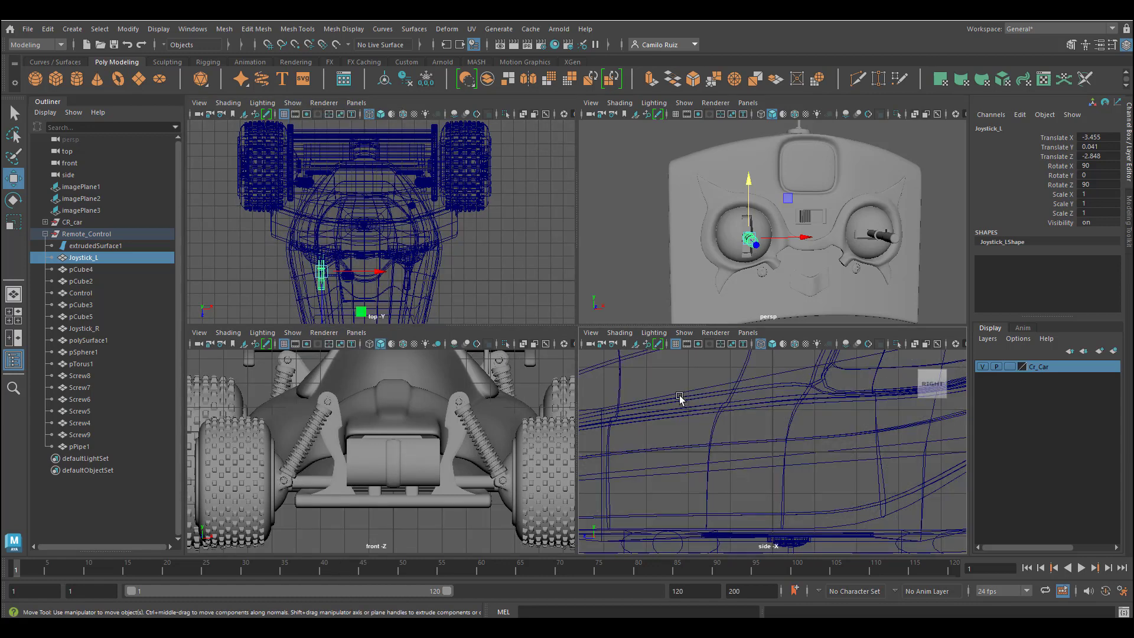
Hide the Cr_Car layer and maximize the top view around the selected Joystick_L.
scroll(385, 275, up, 5)
alt+middle_drag(374, 240, 430, 177)
click(982, 367)
key(space)
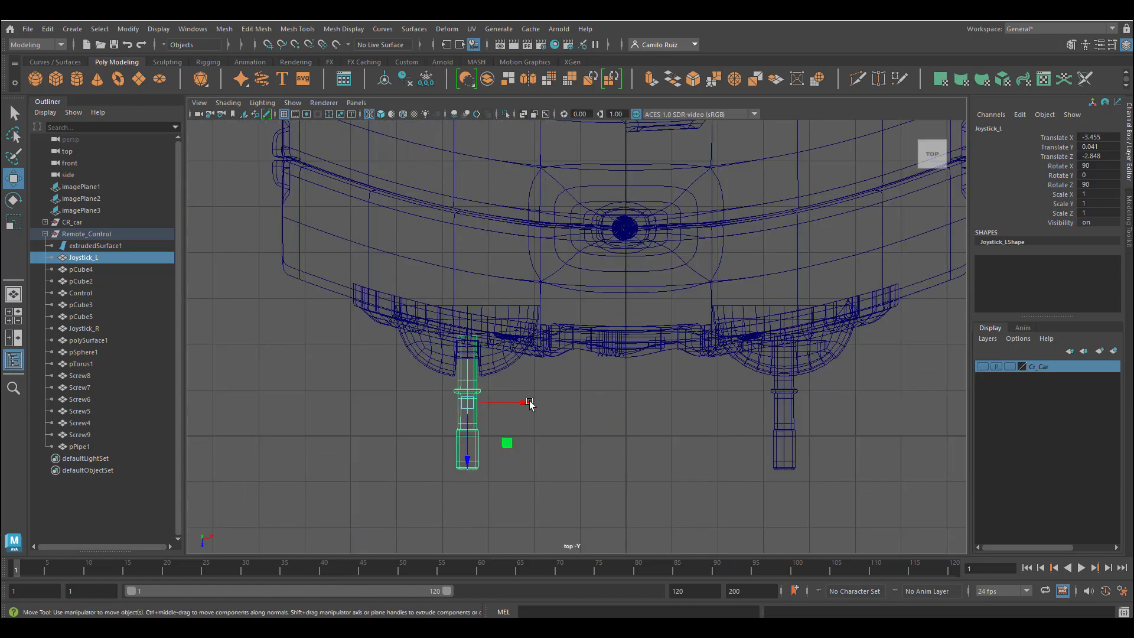
Move the pivot of Joystick_L back along its length to the stick's base inside the ball socket.
key(d)
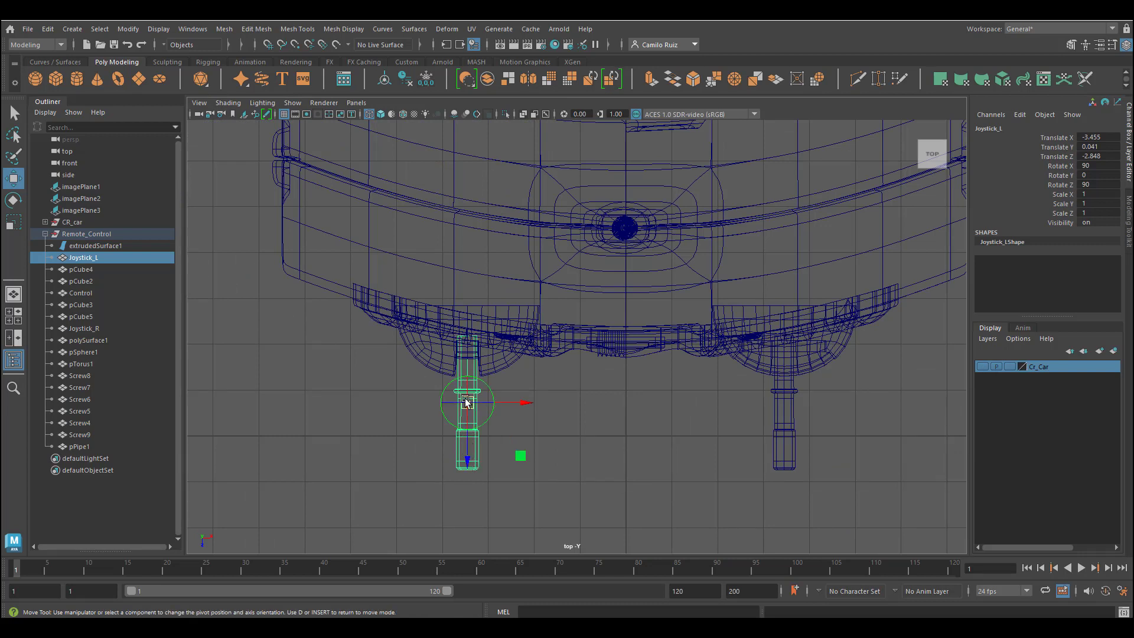
middle_drag(467, 464, 473, 391)
key(d)
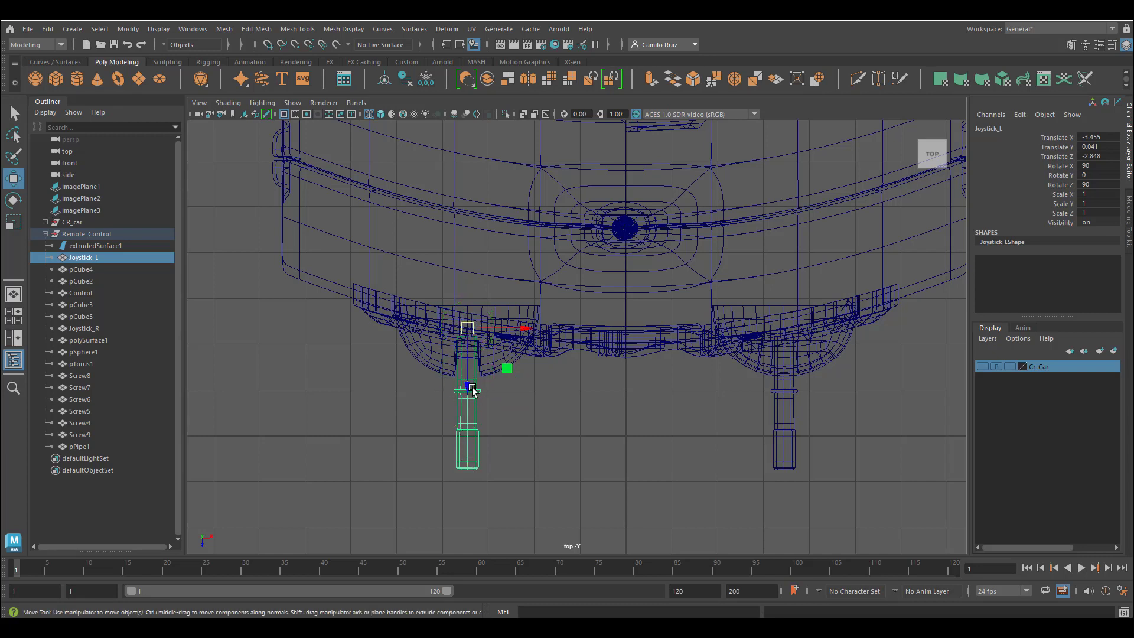
Test-rotate Joystick_L about its pivot in the perspective view and undo the rotation.
click(13, 201)
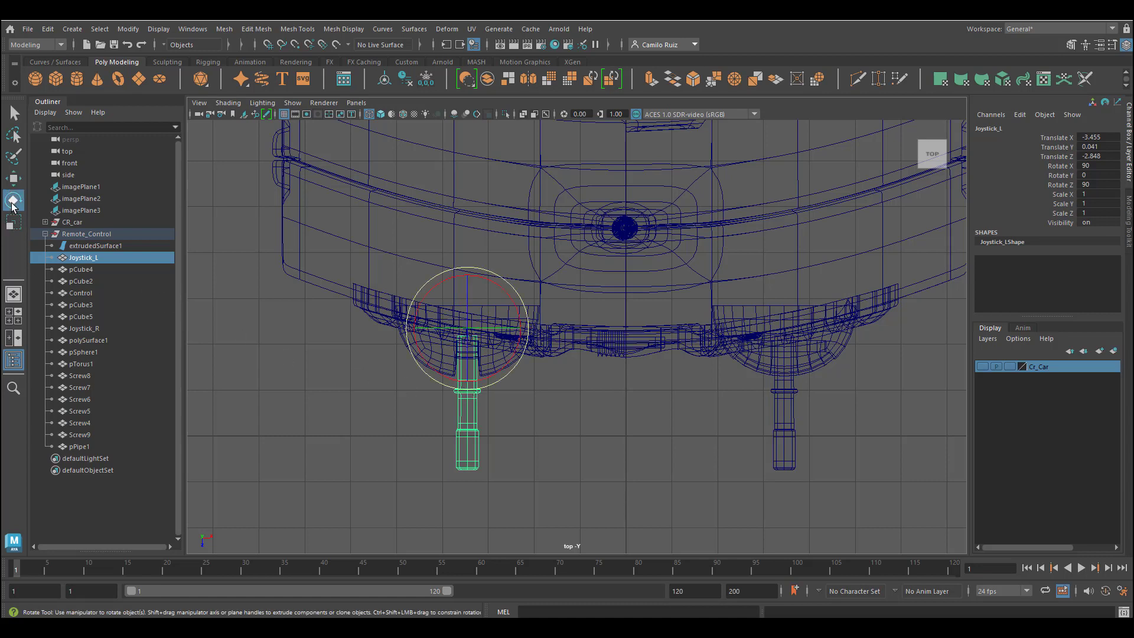
key(space)
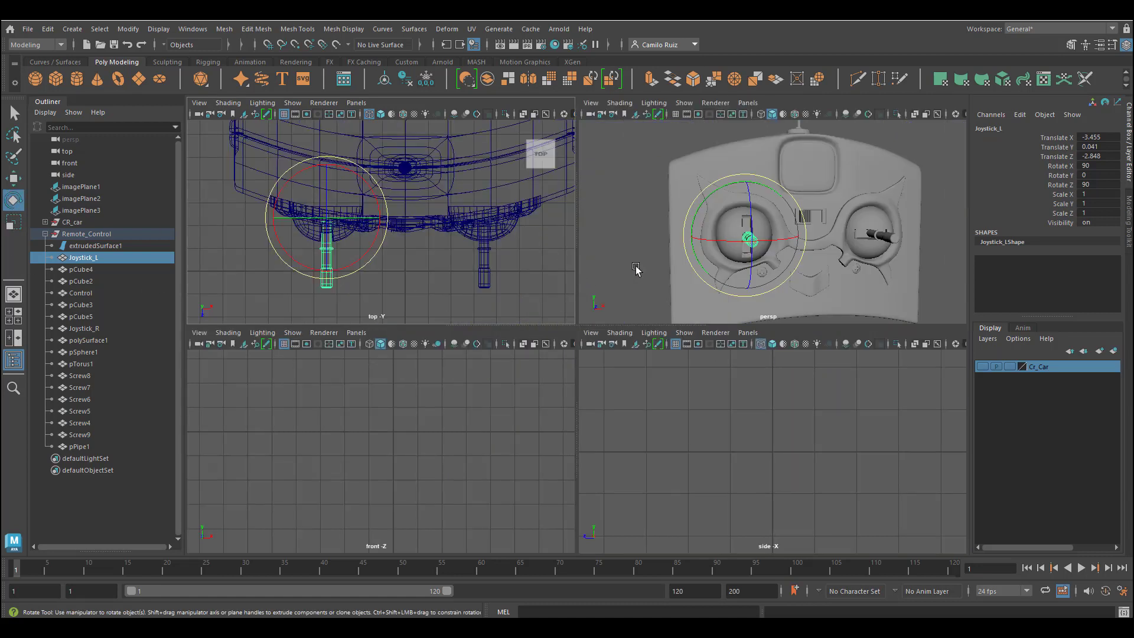
alt+drag(720, 243, 637, 253)
mouse_move(712, 217)
mouse_down()
mouse_move(694, 199)
mouse_move(721, 207)
mouse_move(709, 189)
mouse_move(721, 213)
mouse_move(703, 177)
mouse_move(715, 221)
mouse_move(716, 204)
mouse_up()
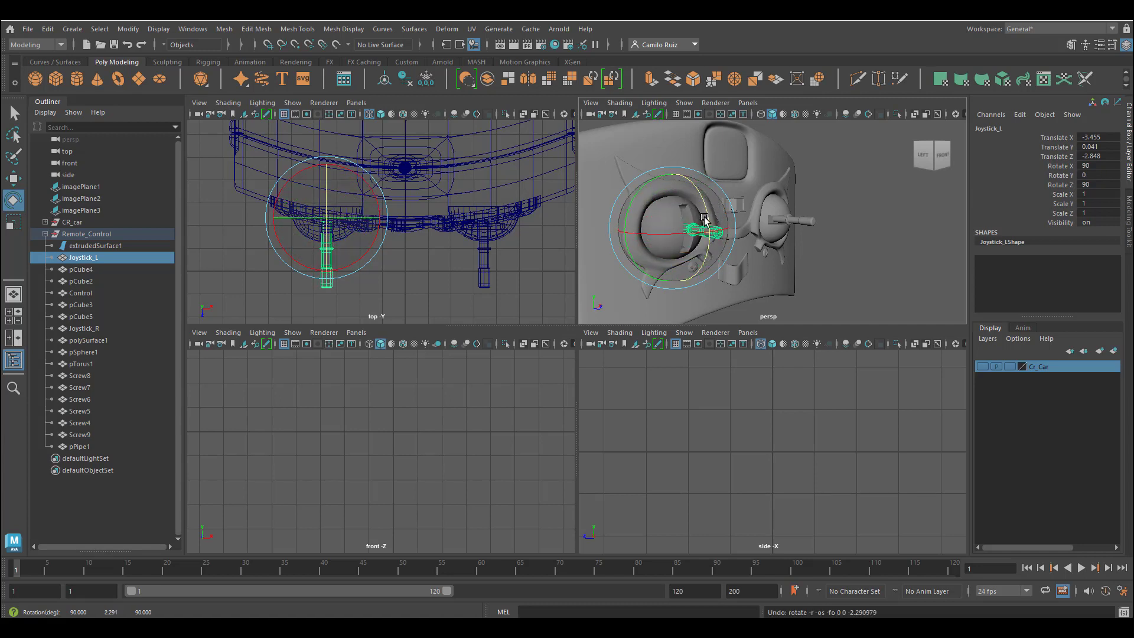
key(ctrl+z)
Select Joystick_R and move its pivot back along its length to the stick's base inside the ball socket.
click(488, 279)
scroll(495, 269, up, 3)
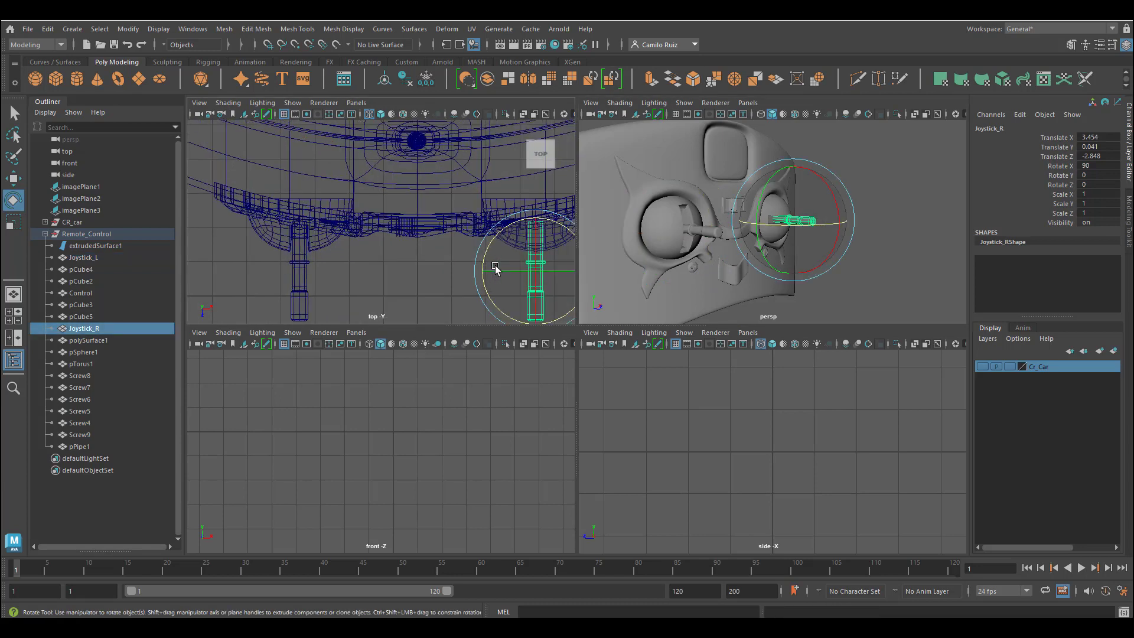
alt+middle_drag(495, 269, 400, 264)
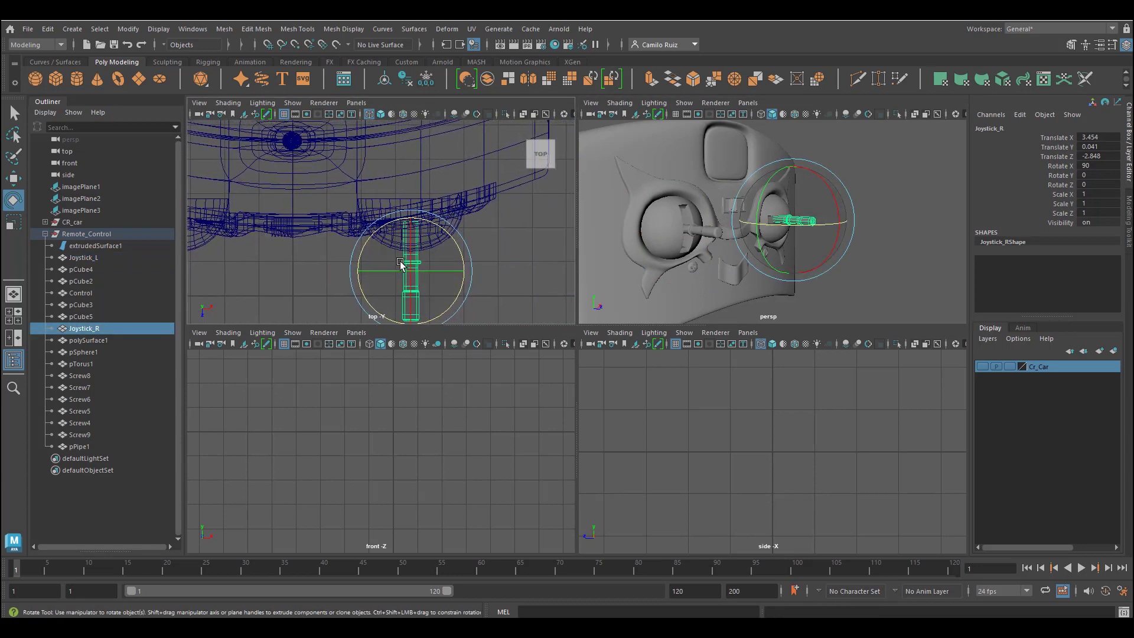
click(17, 226)
click(13, 200)
click(13, 178)
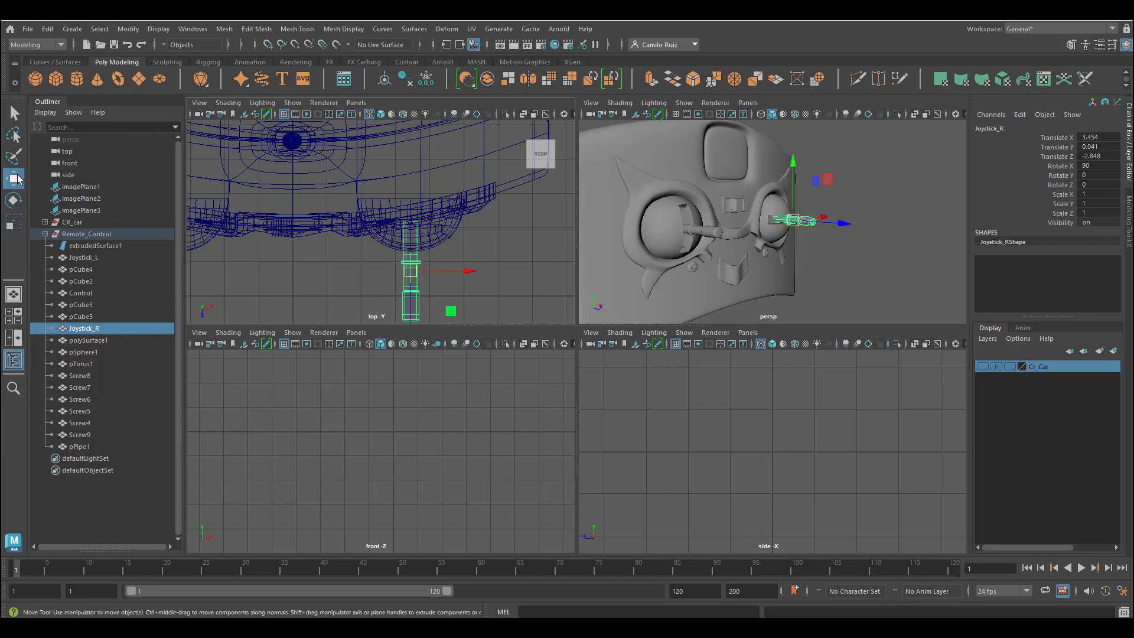
key(d)
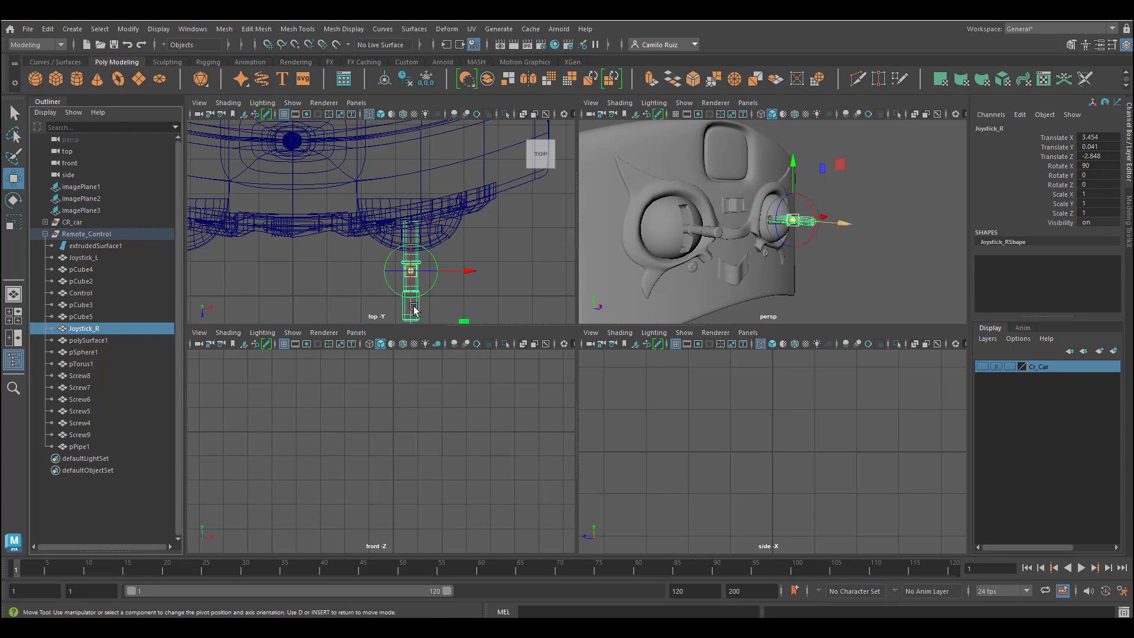
drag(415, 310, 417, 251)
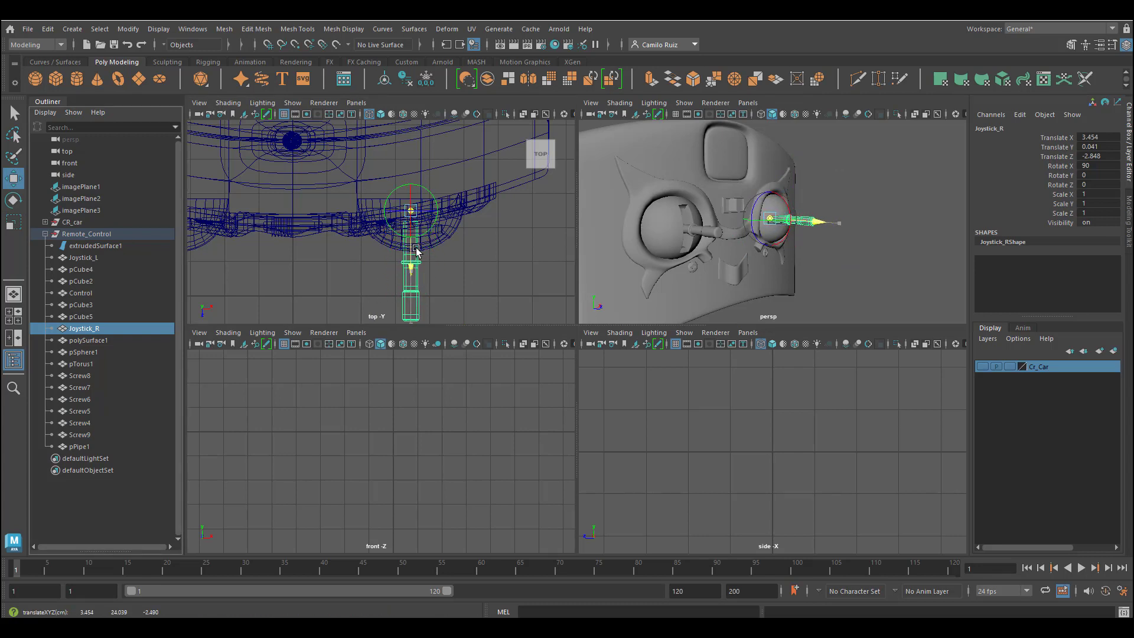
key(d)
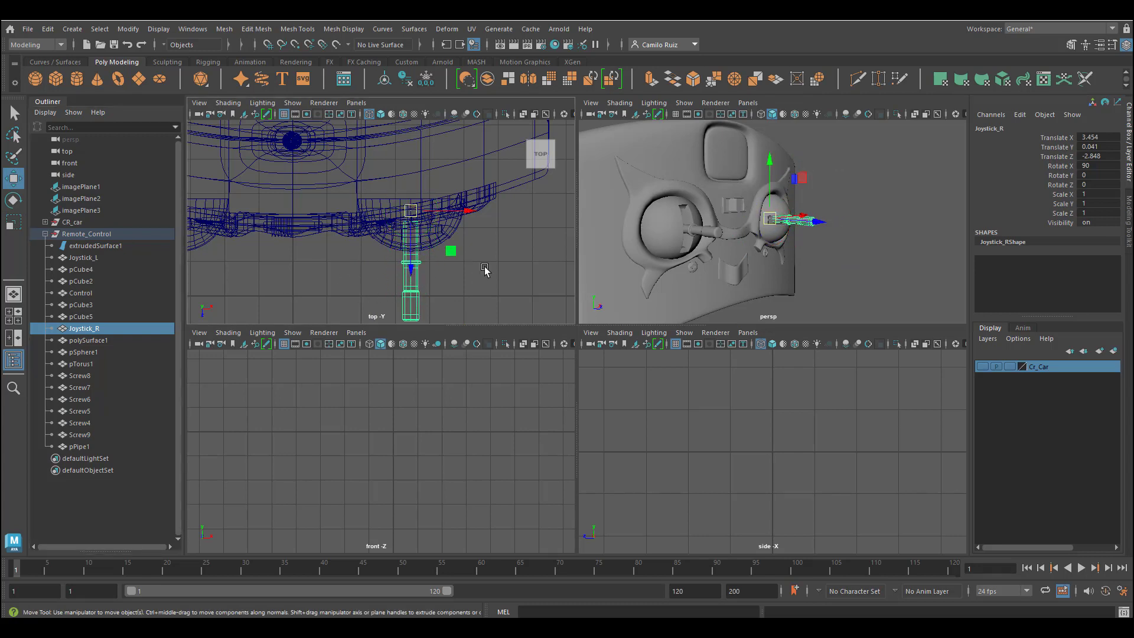
Test-rotate Joystick_R about its pivot in the perspective view and undo the rotations.
click(19, 216)
key(e)
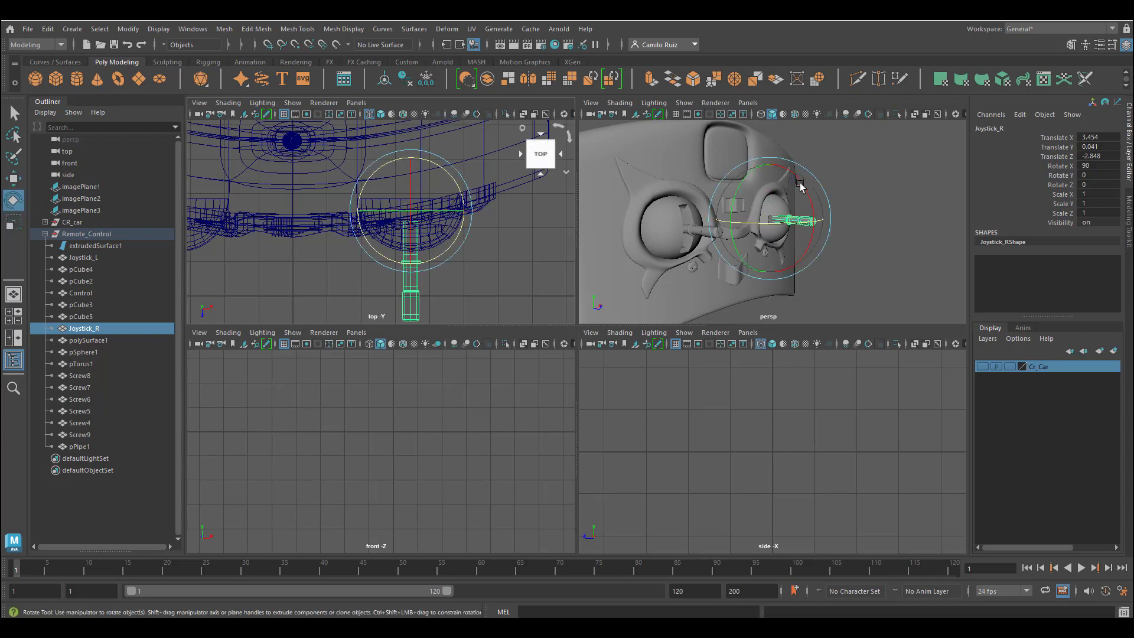
drag(802, 185, 741, 240)
key(ctrl+z)
key(ctrl+z)
scroll(818, 254, down, 4)
key(ctrl+z)
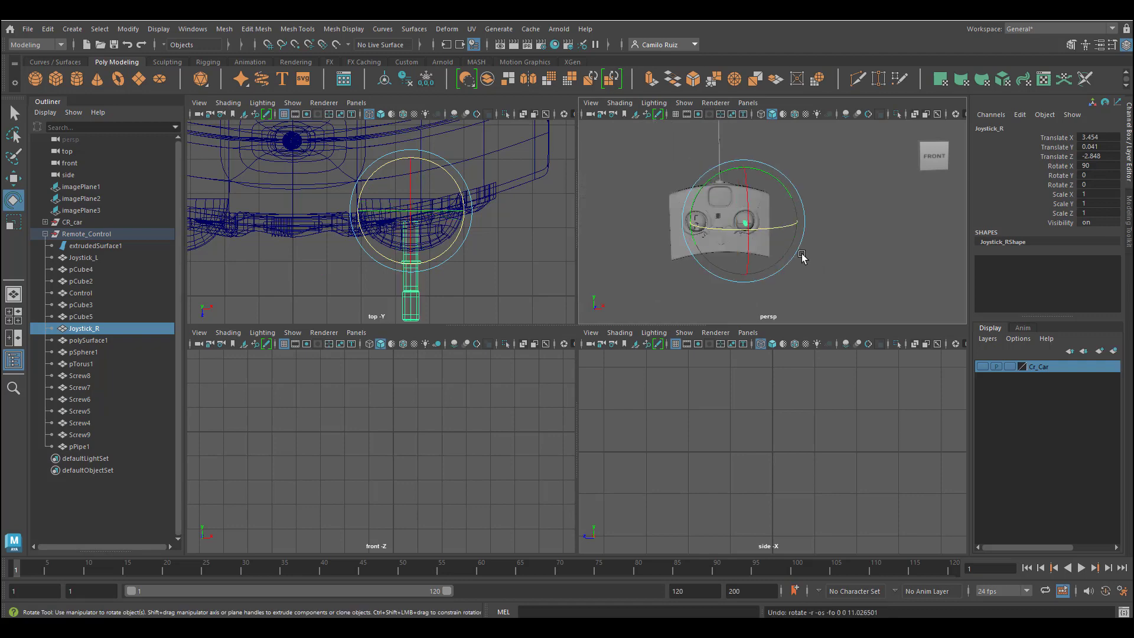
Enlarge the perspective view and go through the Remote_Control parts in the Outliner to identify which piece of the remote each one is.
key(space)
scroll(514, 381, up, 3)
alt+middle_drag(514, 382, 698, 387)
click(95, 245)
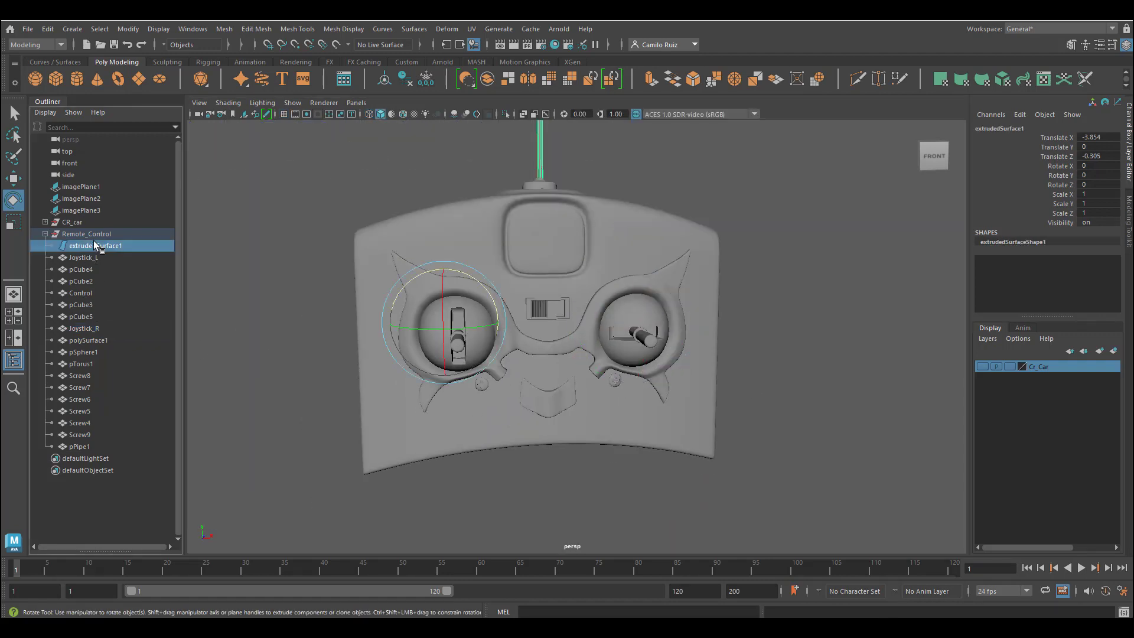
click(86, 234)
shift+click(94, 447)
click(105, 246)
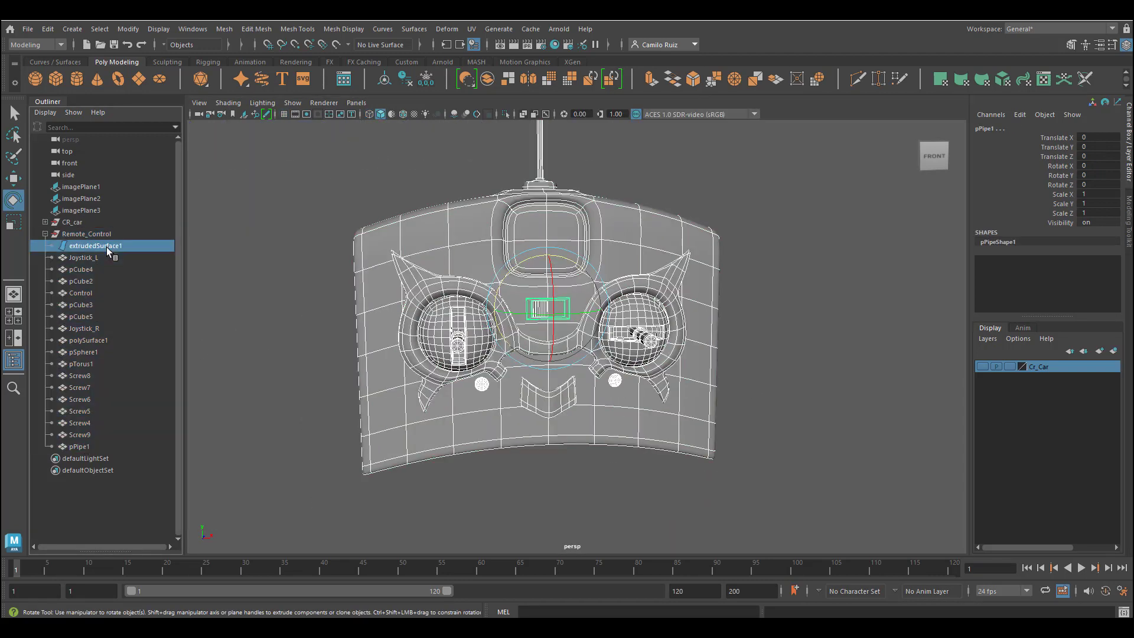
scroll(391, 261, down, 4)
scroll(390, 262, up, 4)
alt+middle_drag(383, 242, 346, 283)
click(96, 257)
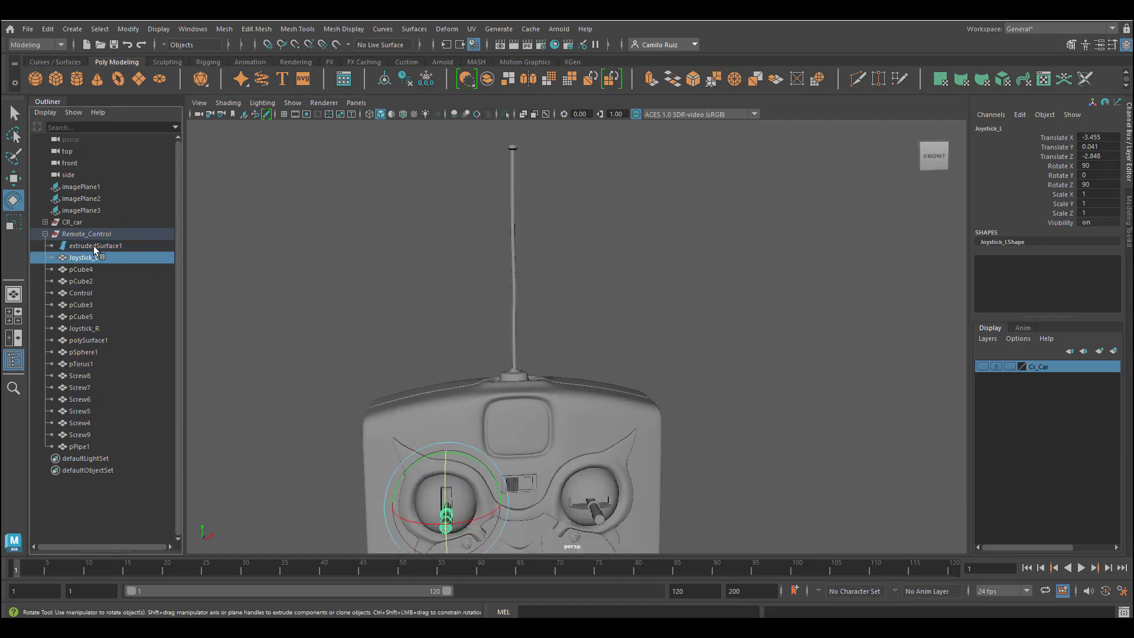
click(94, 247)
shift+click(90, 269)
click(87, 447)
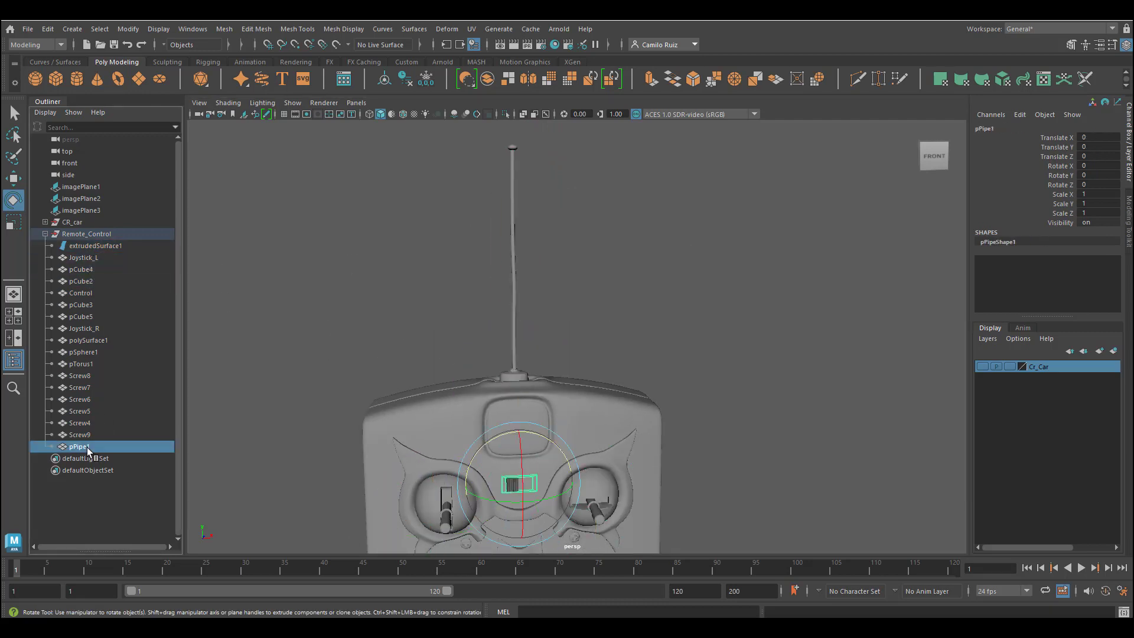
click(84, 434)
click(85, 449)
click(89, 342)
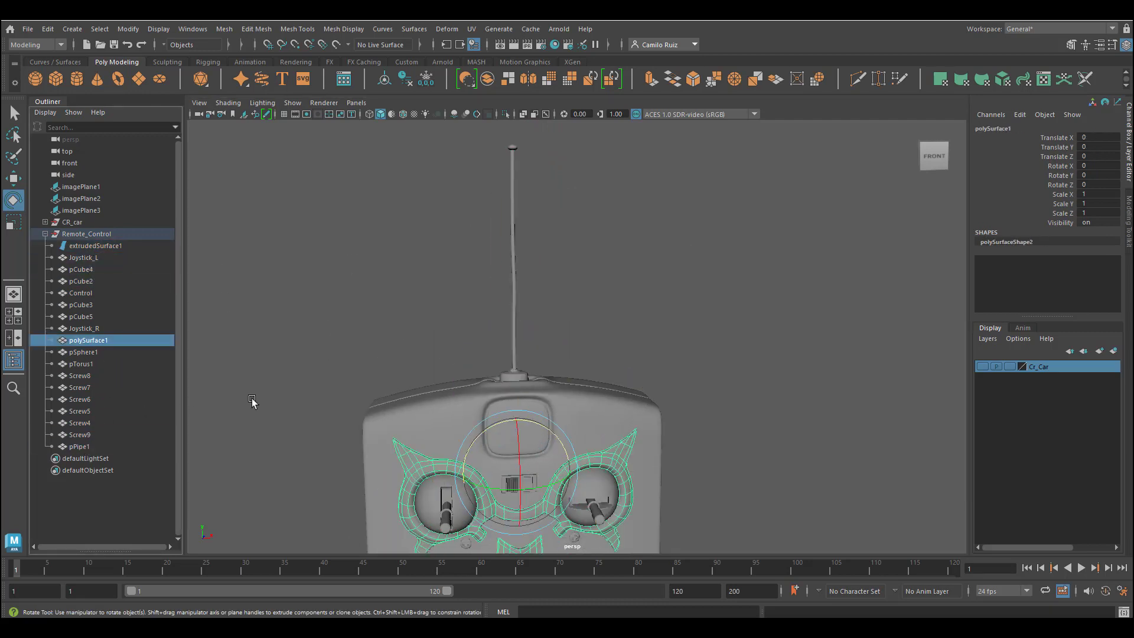
alt+middle_drag(249, 395, 239, 291)
alt+drag(316, 284, 336, 289)
click(87, 305)
click(87, 281)
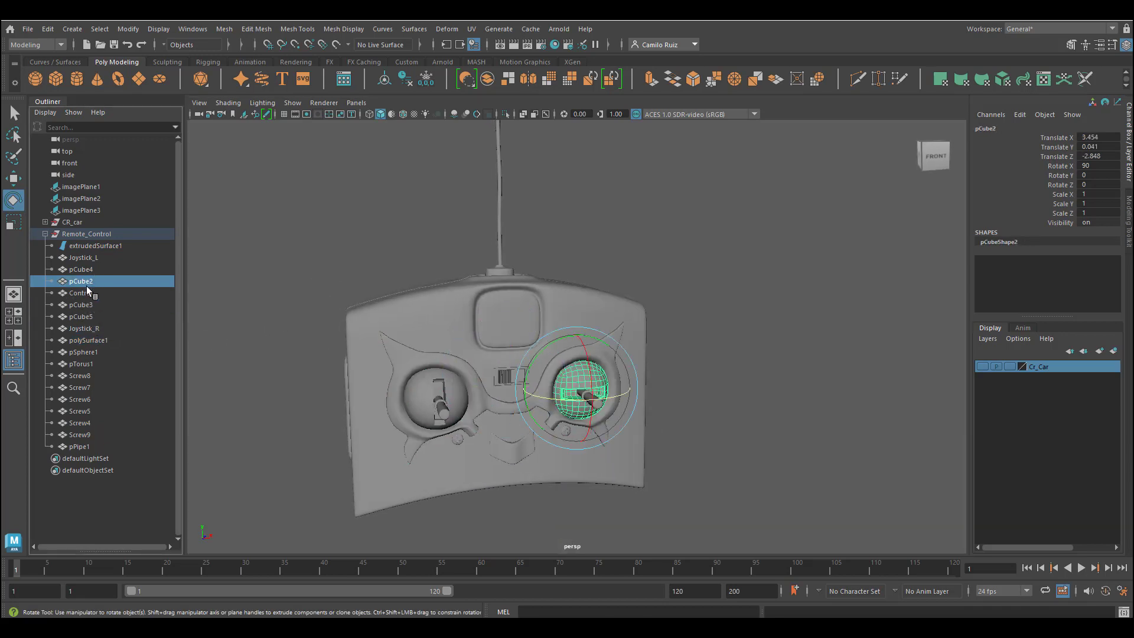
click(85, 270)
Move Joystick_L in the Outliner so that it sits between Screw9 and pPipe1.
click(88, 258)
middle_drag(88, 260, 103, 426)
click(93, 435)
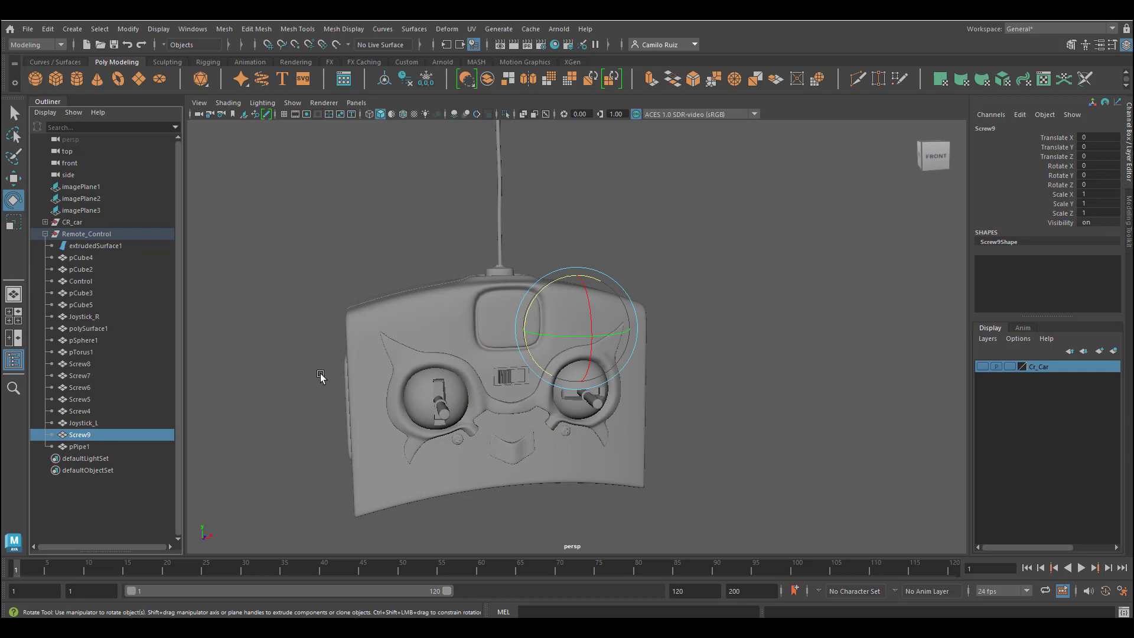
middle_drag(84, 435, 84, 417)
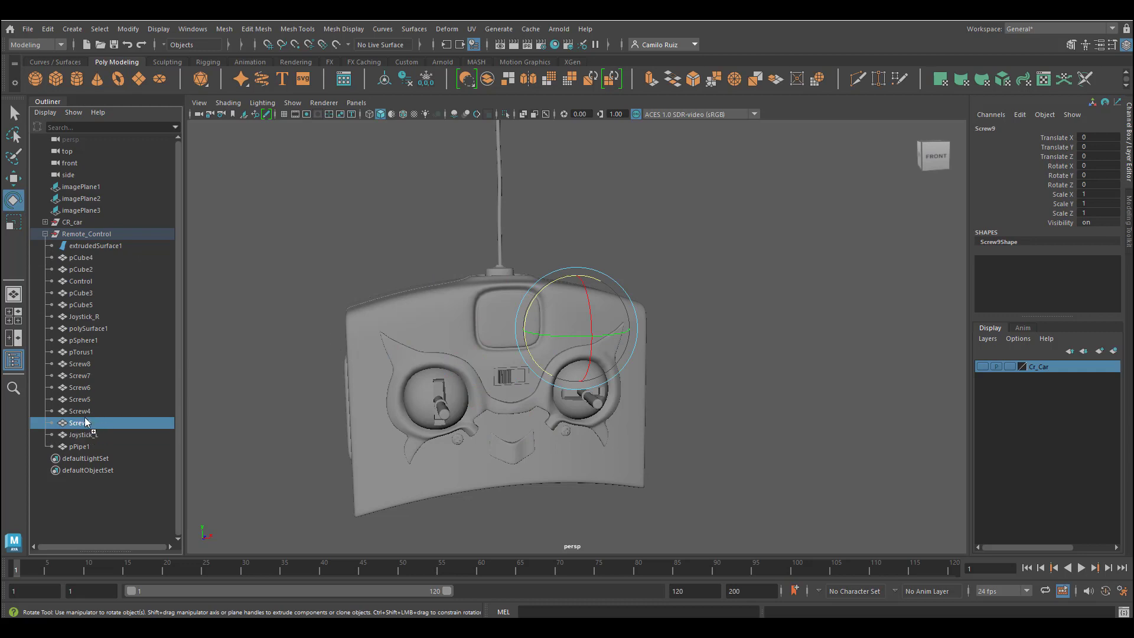
Group the switch parts pCube3 and pPipe1 inside Remote_Control and rename the group switch1.
click(80, 447)
click(507, 378)
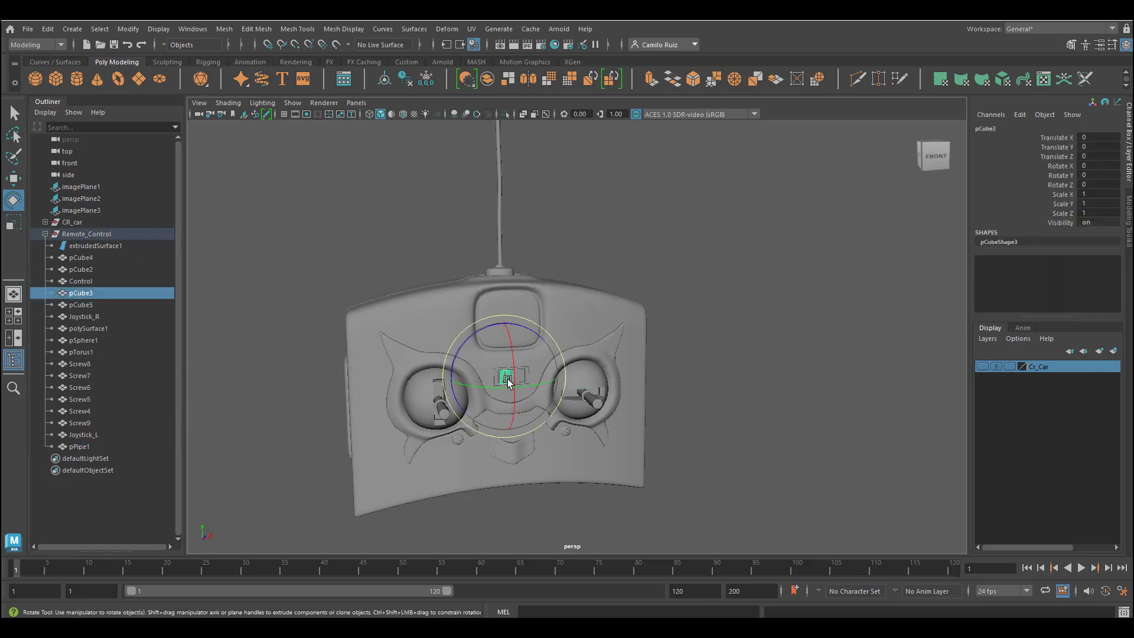
click(81, 305)
click(81, 281)
click(81, 270)
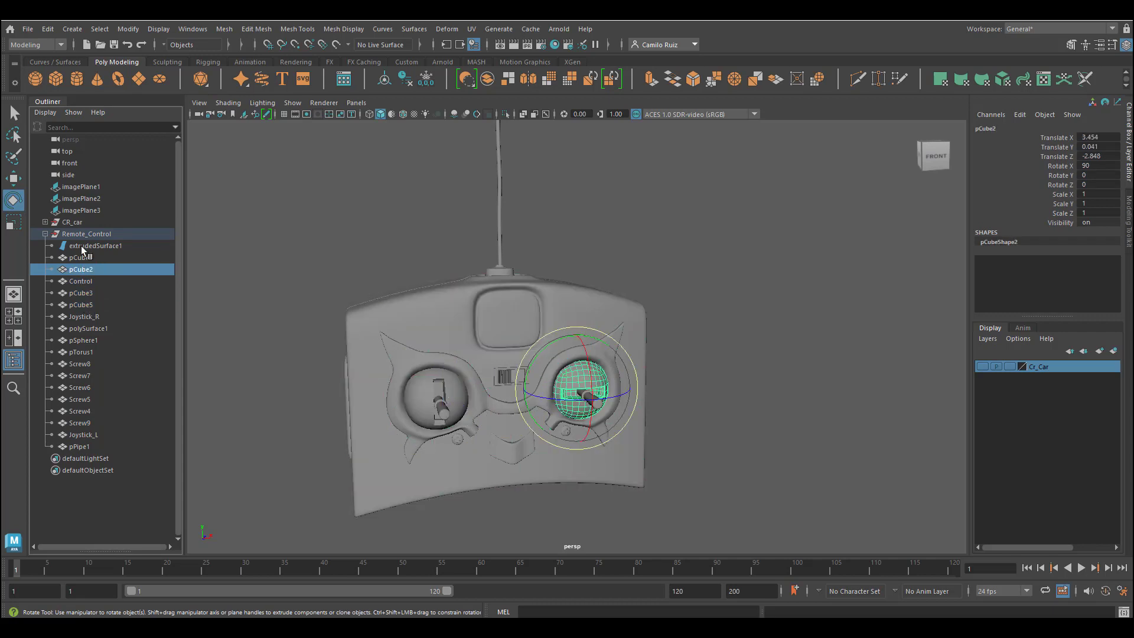
click(81, 258)
click(522, 385)
scroll(473, 402, up, 5)
key(q)
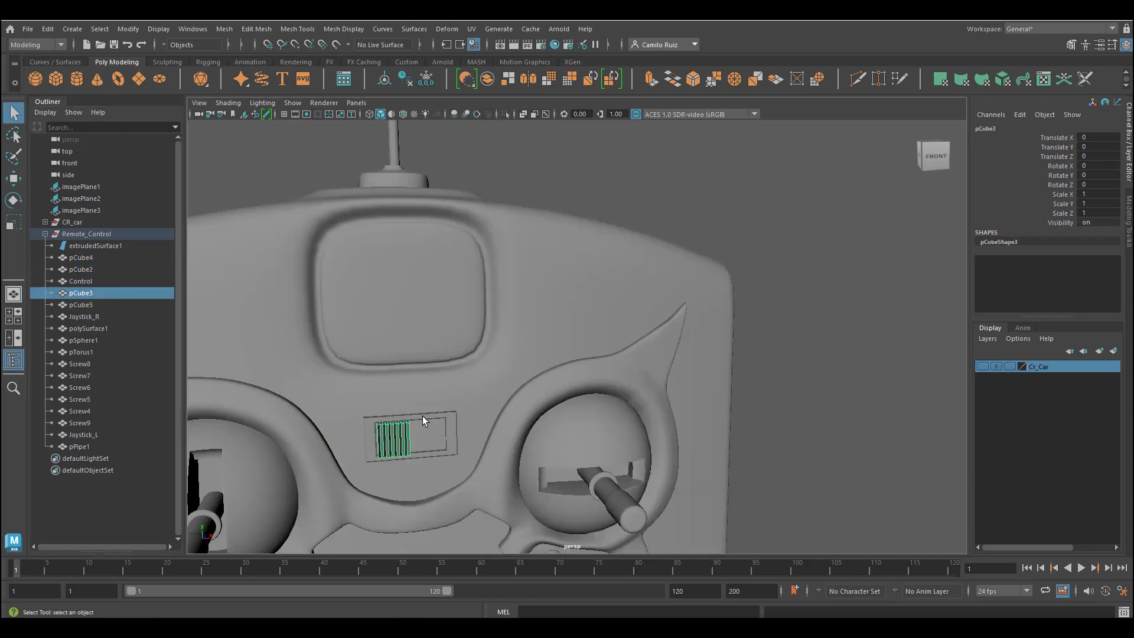
shift+click(423, 417)
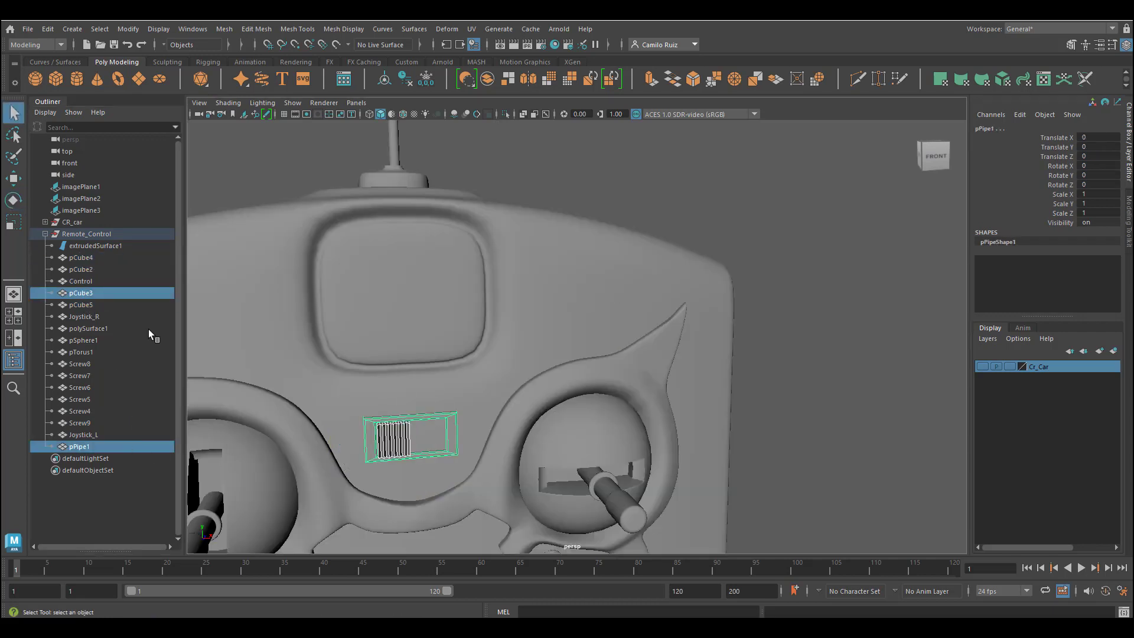
key(ctrl+g)
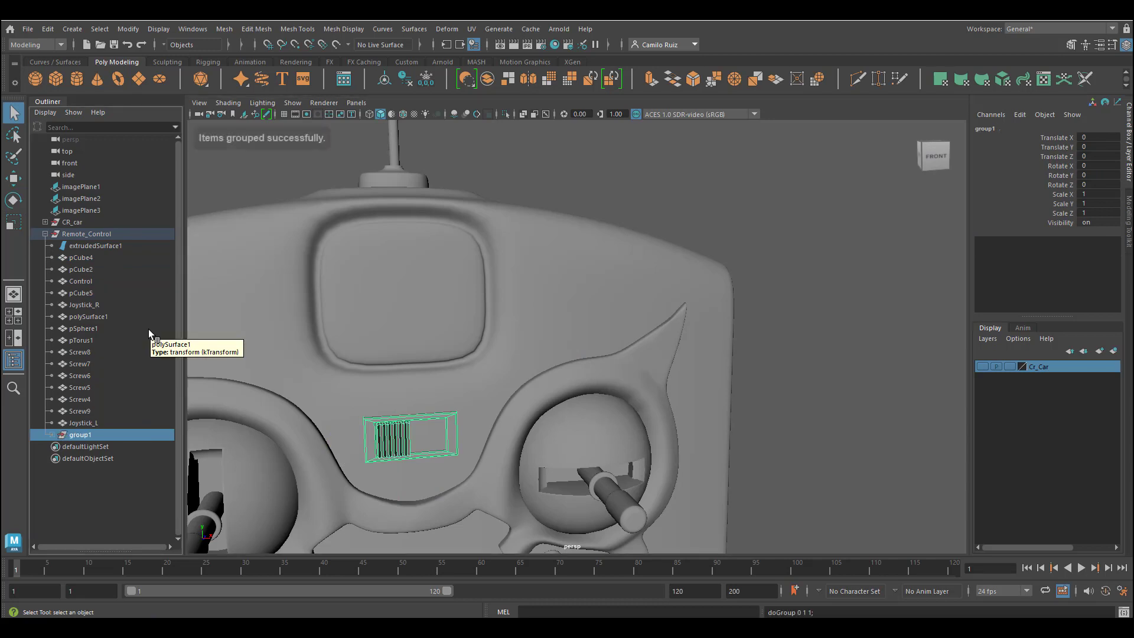
double_click(85, 434)
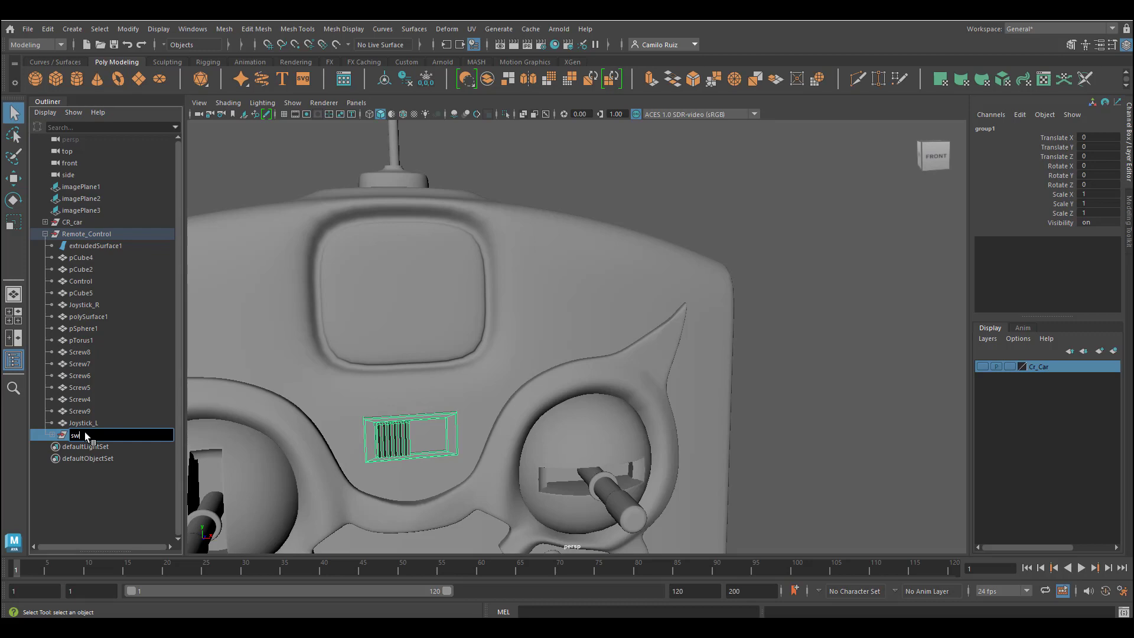
key(Return)
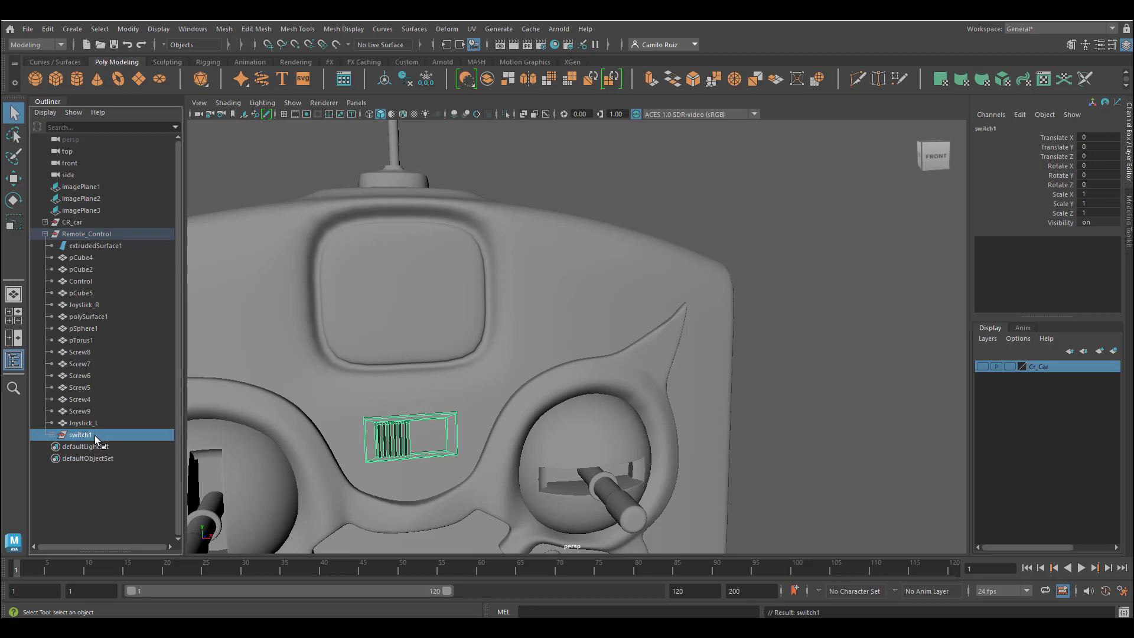
Move Joystick_R in the Outliner to directly above Joystick_L.
drag(112, 306, 101, 418)
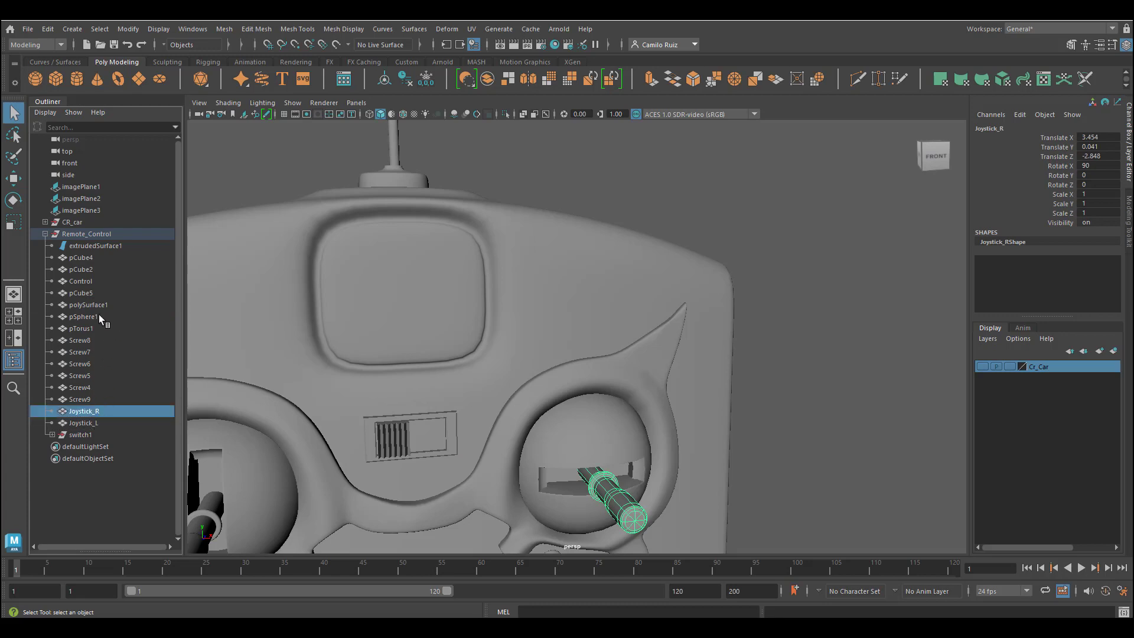
scroll(302, 359, down, 5)
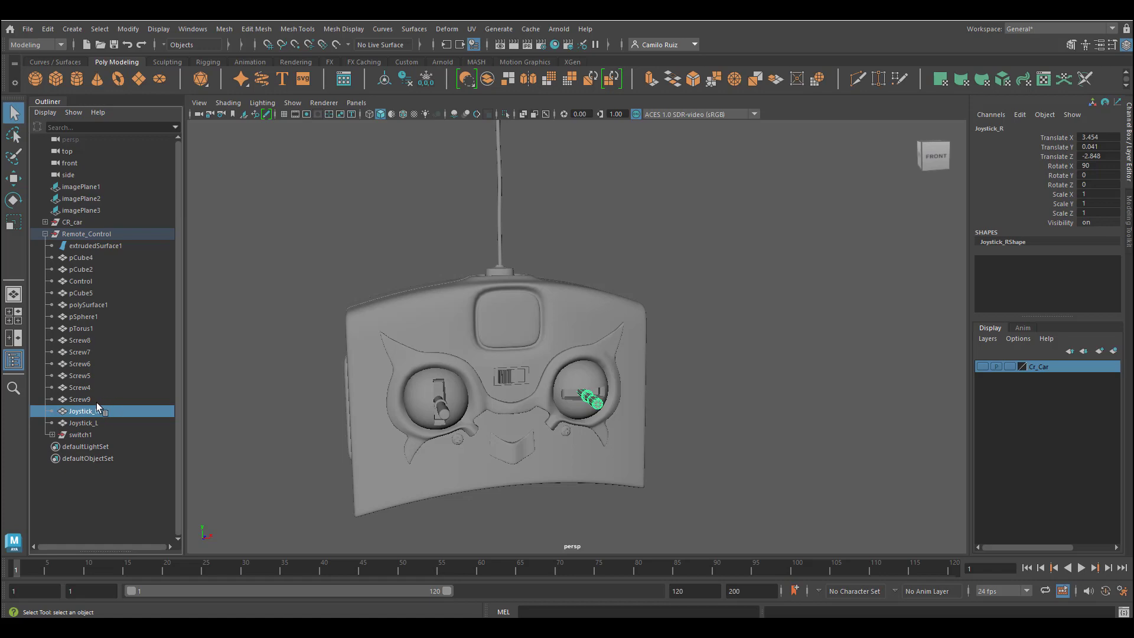
Inspect pTorus1 in wireframe around the antenna's lower end inside the remote and delete it.
click(89, 329)
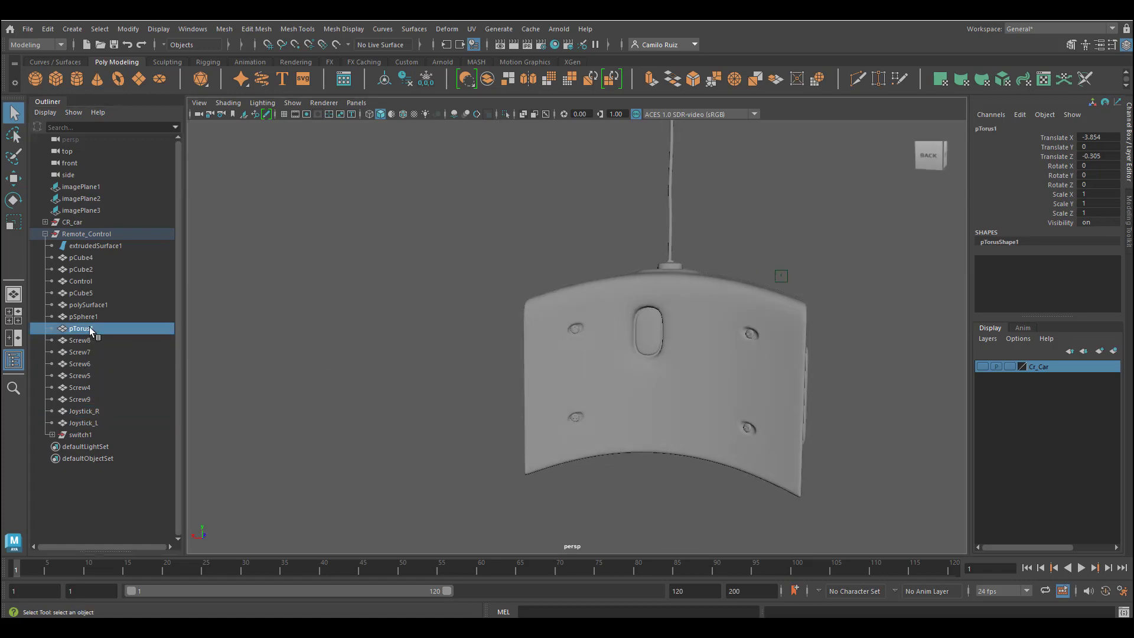
alt+drag(634, 369, 469, 364)
scroll(469, 364, down, 1)
key(4)
scroll(470, 364, up, 6)
alt+middle_drag(473, 363, 477, 467)
alt+drag(477, 467, 433, 372)
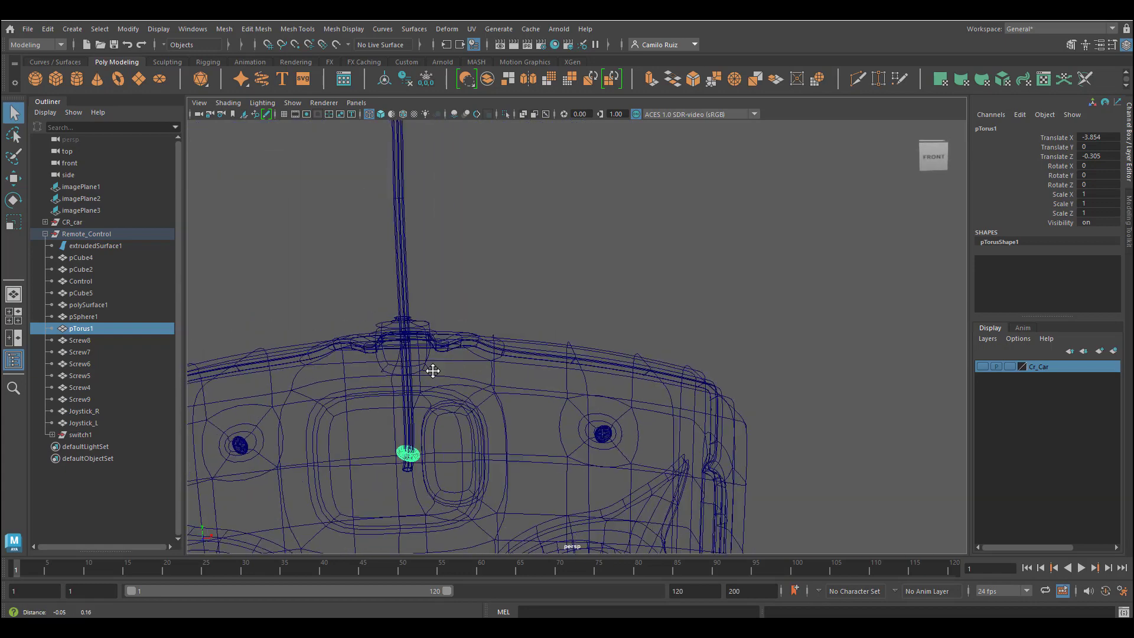
alt+middle_drag(433, 373, 458, 418)
scroll(459, 418, up, 6)
alt+middle_drag(371, 460, 412, 397)
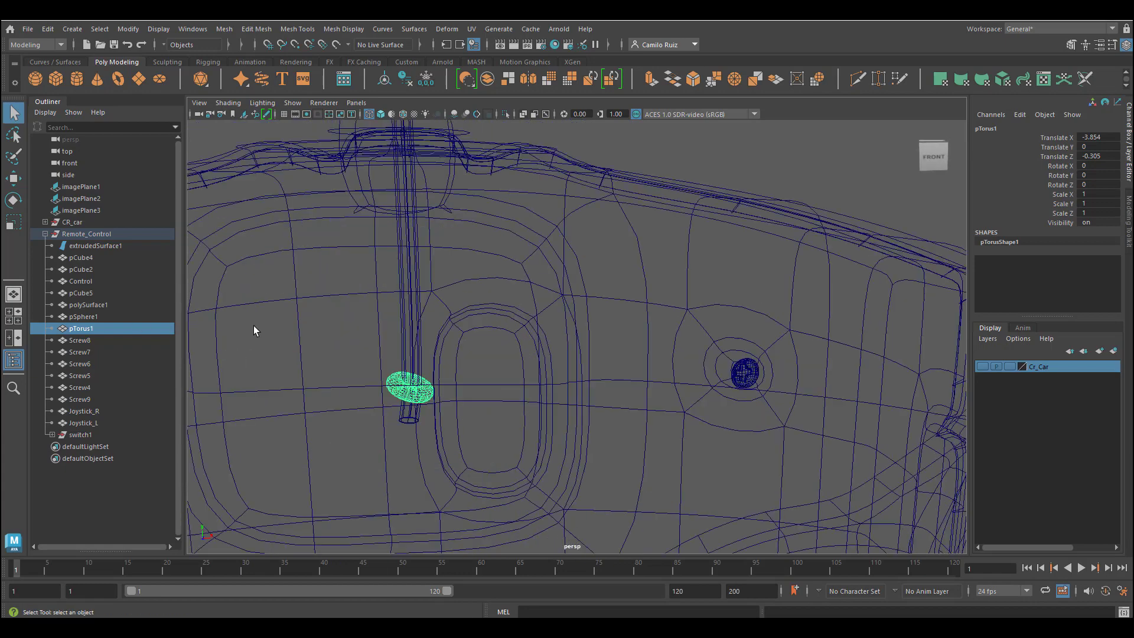
key(Delete)
scroll(355, 346, down, 2)
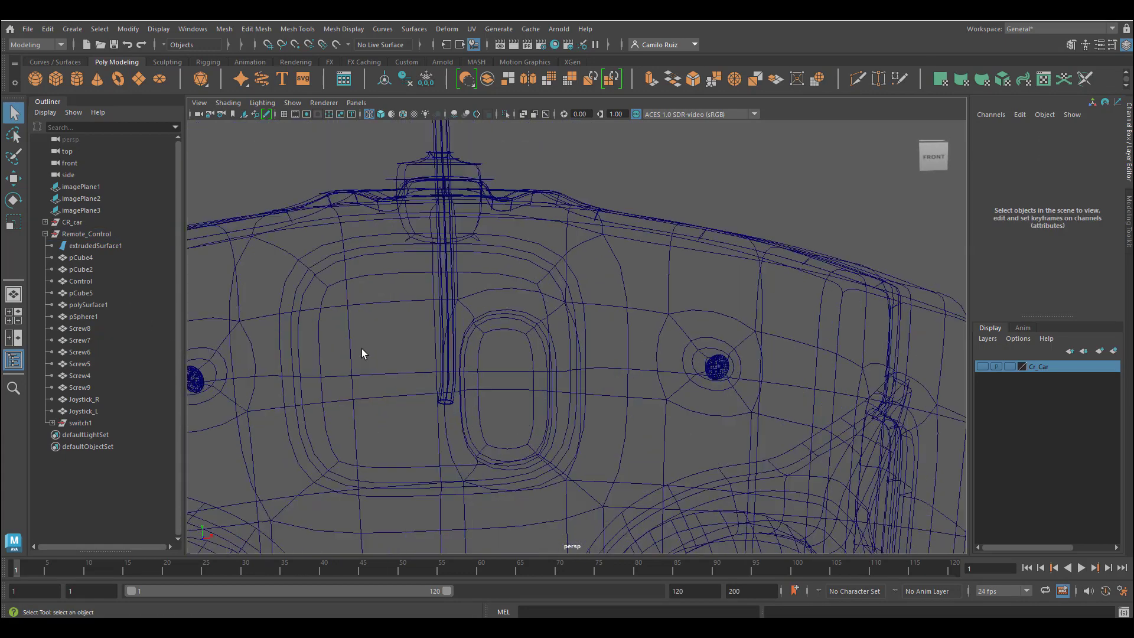
scroll(362, 348, up, 2)
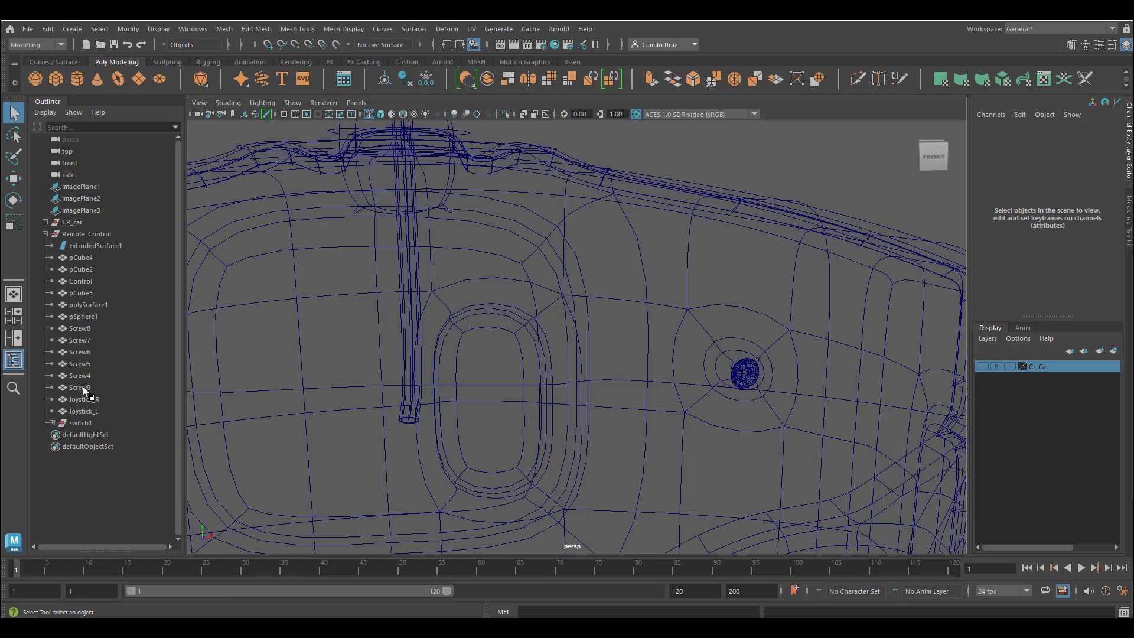
Move pSphere1 in the Outliner to directly below extrudedSurface1, next to the other antenna parts.
click(83, 317)
scroll(360, 348, down, 5)
scroll(475, 339, up, 3)
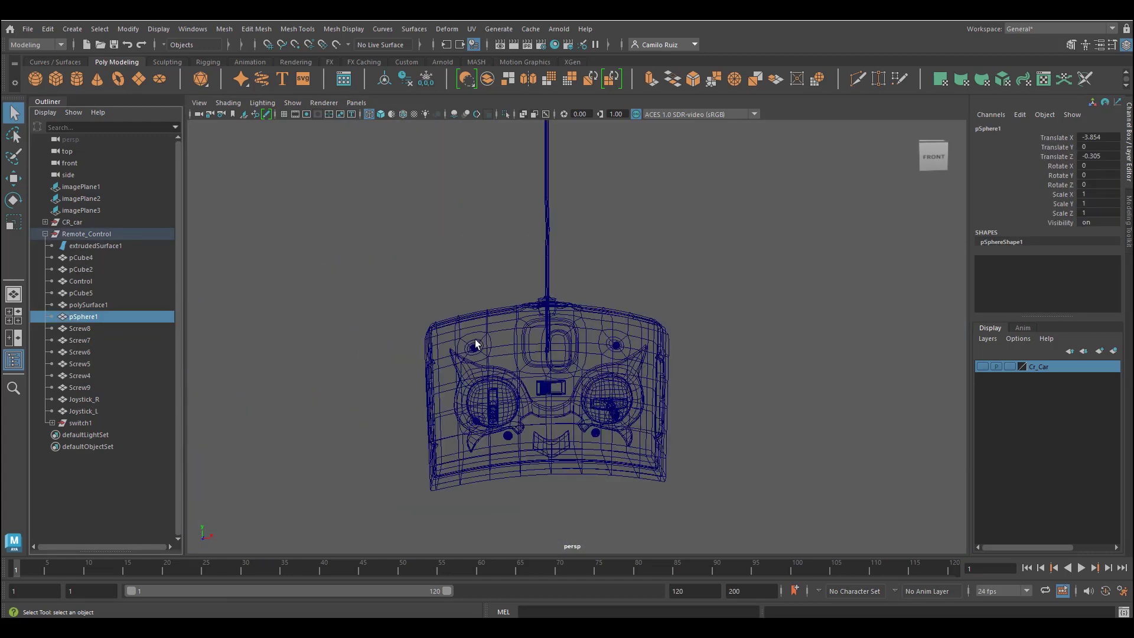
scroll(475, 339, down, 3)
drag(75, 319, 92, 261)
Group extrudedSurface1, pSphere1 and pCube4 and rename the group Anttenna_cntl.
click(83, 270)
shift+click(98, 244)
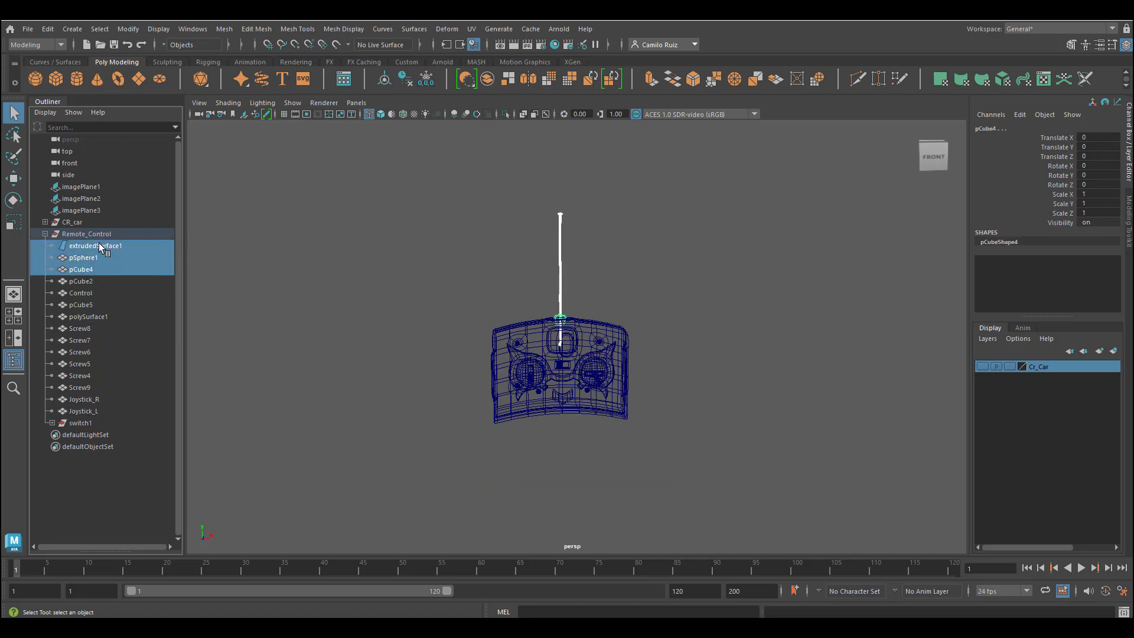
key(ctrl+g)
double_click(82, 399)
text(Anttenna)
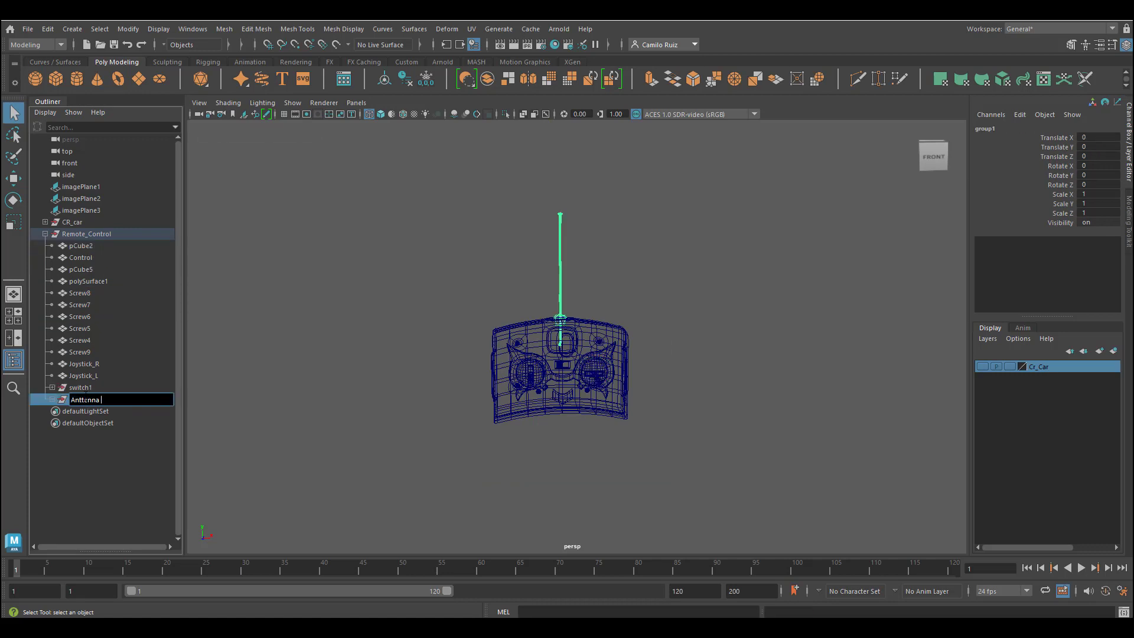
text(_cntl)
key(Return)
Identify the left joystick's ball, pCube5, and move it in the Outliner to directly above Joystick_L.
click(99, 387)
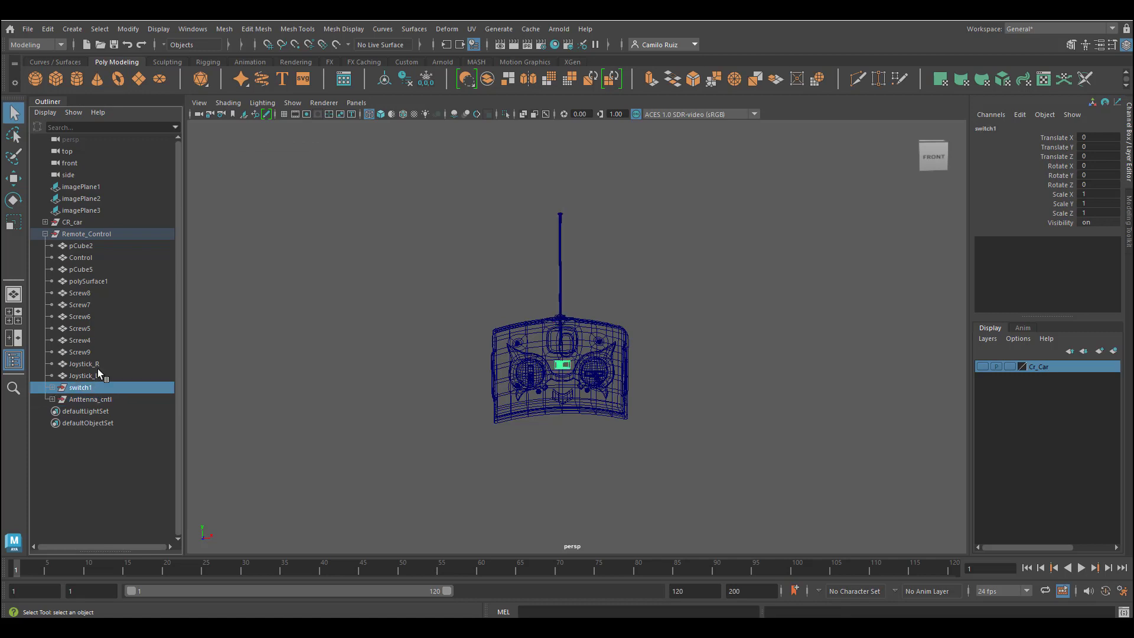
click(89, 352)
click(90, 282)
click(86, 269)
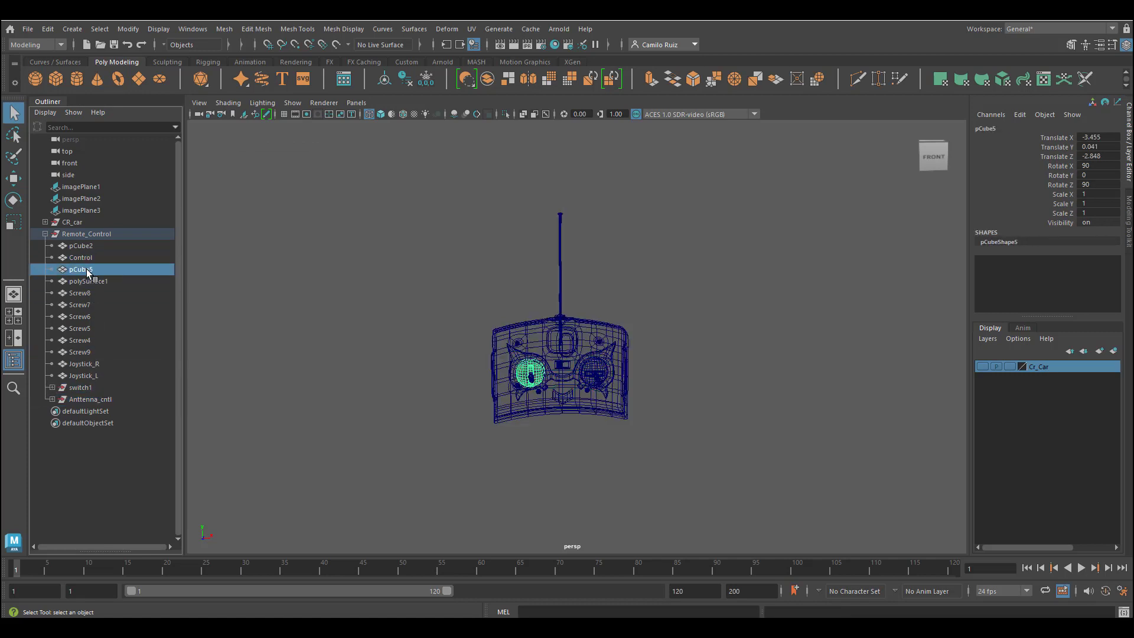
click(86, 364)
drag(87, 269, 86, 369)
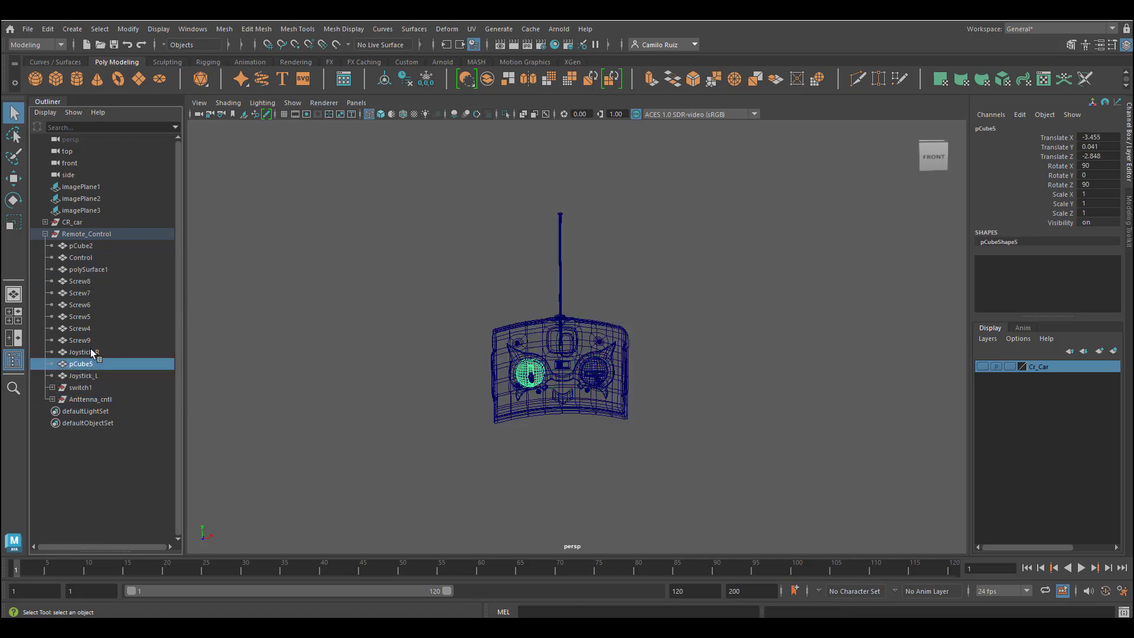
Move the right joystick's ball, pCube2, in the Outliner to directly below Joystick_R.
click(76, 257)
middle_drag(79, 258, 94, 353)
key(ctrl+z)
Rename the remote's body object from Control to Control_main.
double_click(86, 247)
key(Right)
text(_main)
key(Return)
Check polySurface1 and the right joystick's parts, Joystick_R and pCube2, in the reordered Remote_Control group.
click(86, 257)
click(93, 342)
shift+click(92, 353)
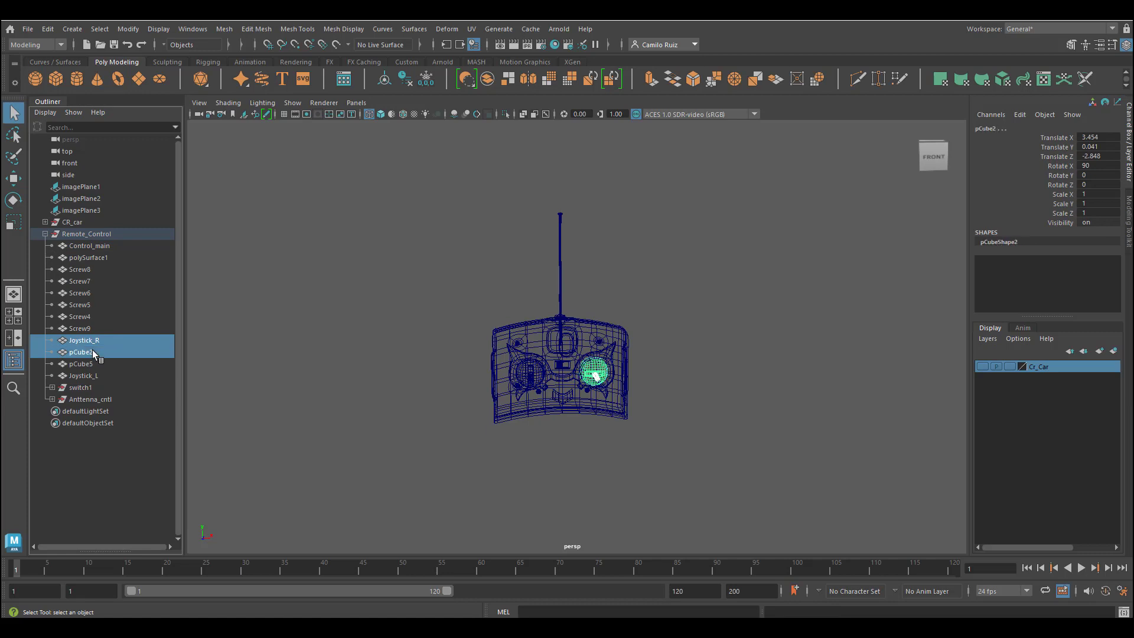
click(99, 259)
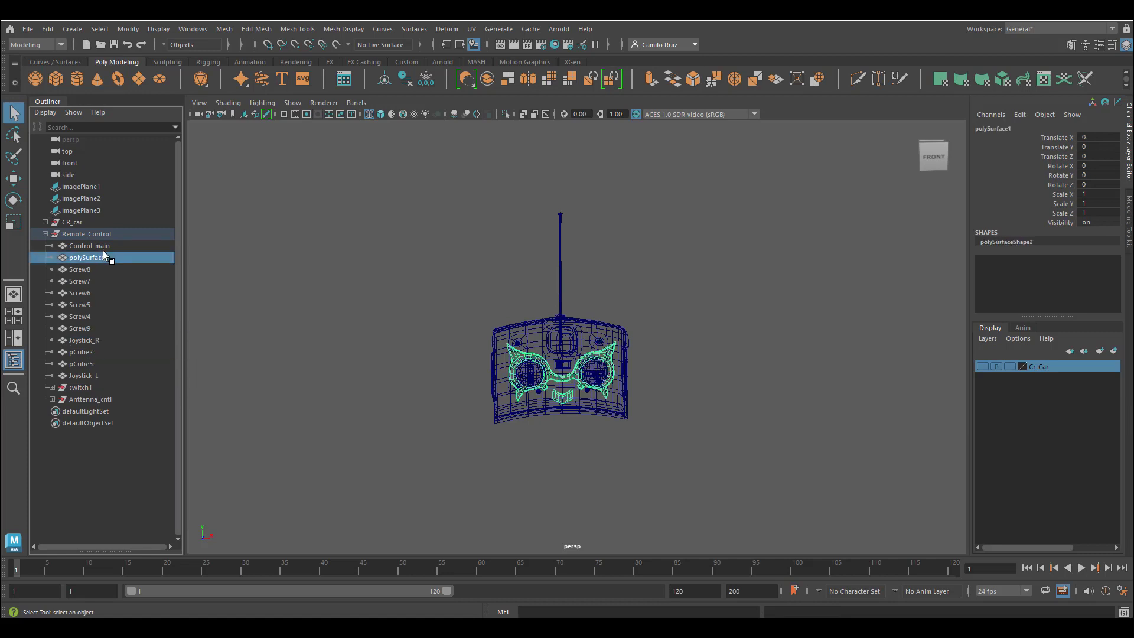
click(85, 352)
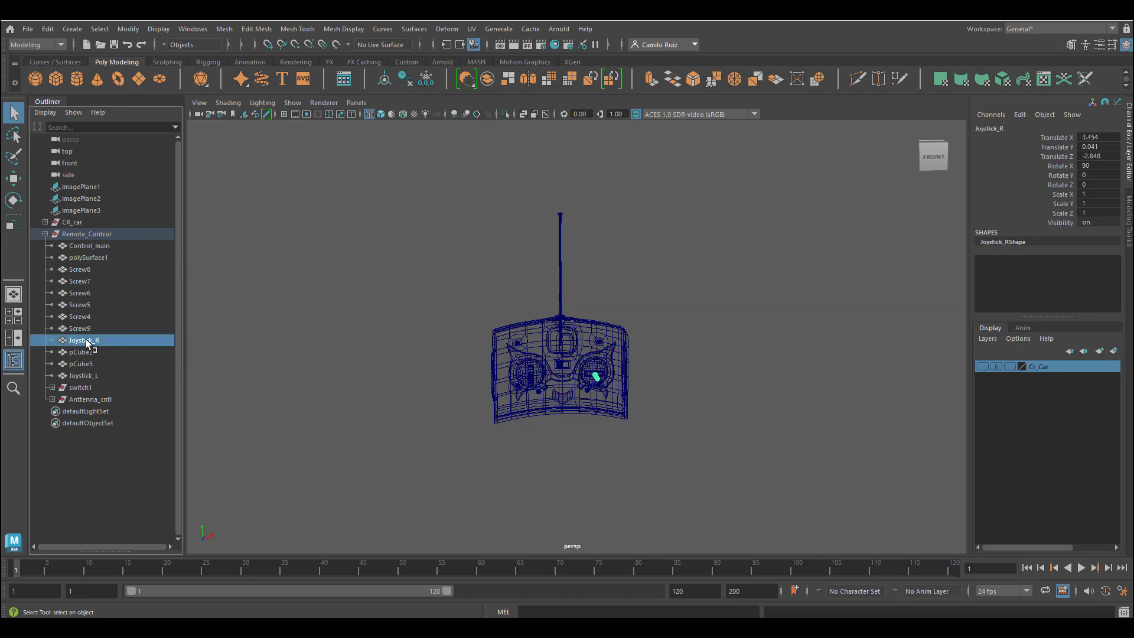
Collapse the Remote_Control and CR_car groups in the Outliner and make the Cr_Car display layer visible.
click(45, 234)
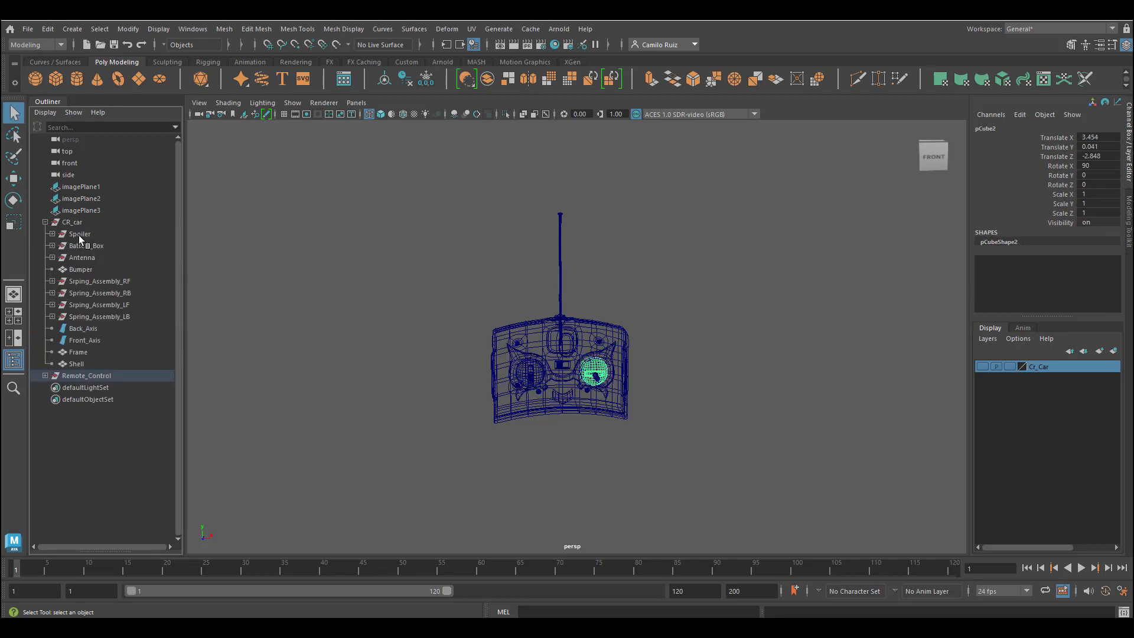
click(45, 222)
click(983, 366)
Switch the perspective view to shaded display, clear the selection and show the car and remote together.
scroll(612, 258, down, 5)
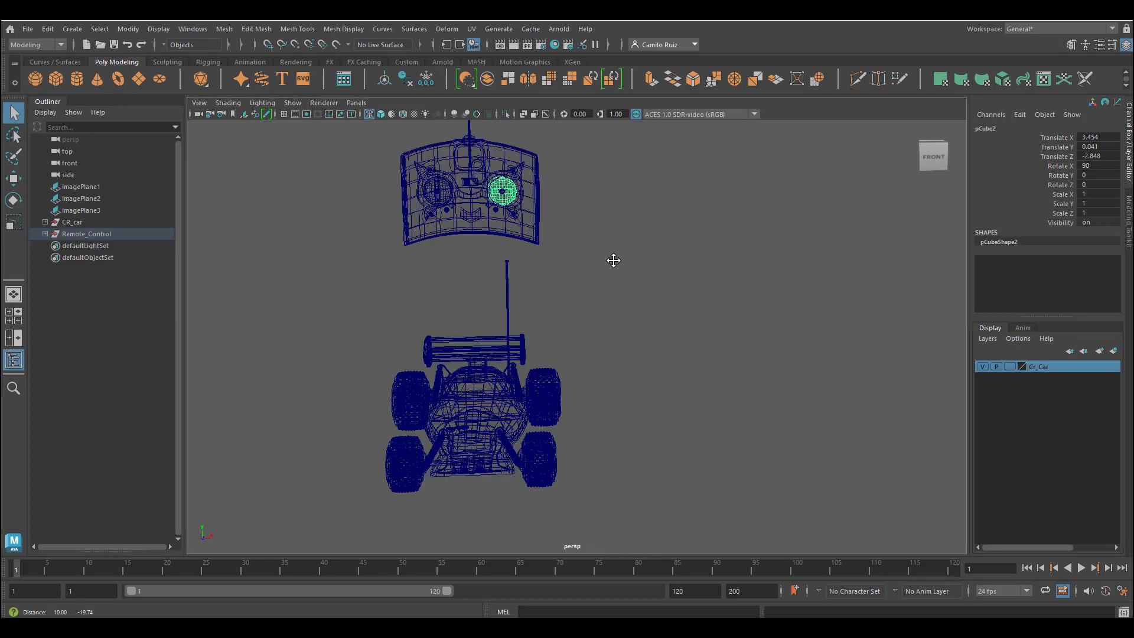
alt+drag(613, 258, 620, 278)
key(5)
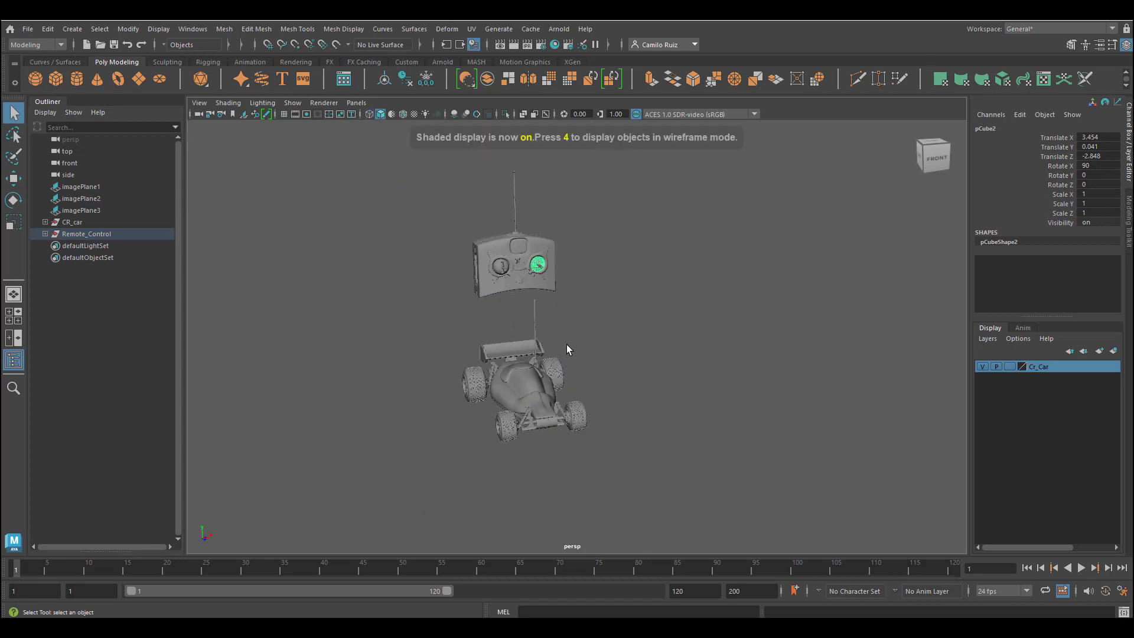
click(566, 345)
scroll(566, 345, up, 2)
alt+middle_drag(590, 328, 629, 364)
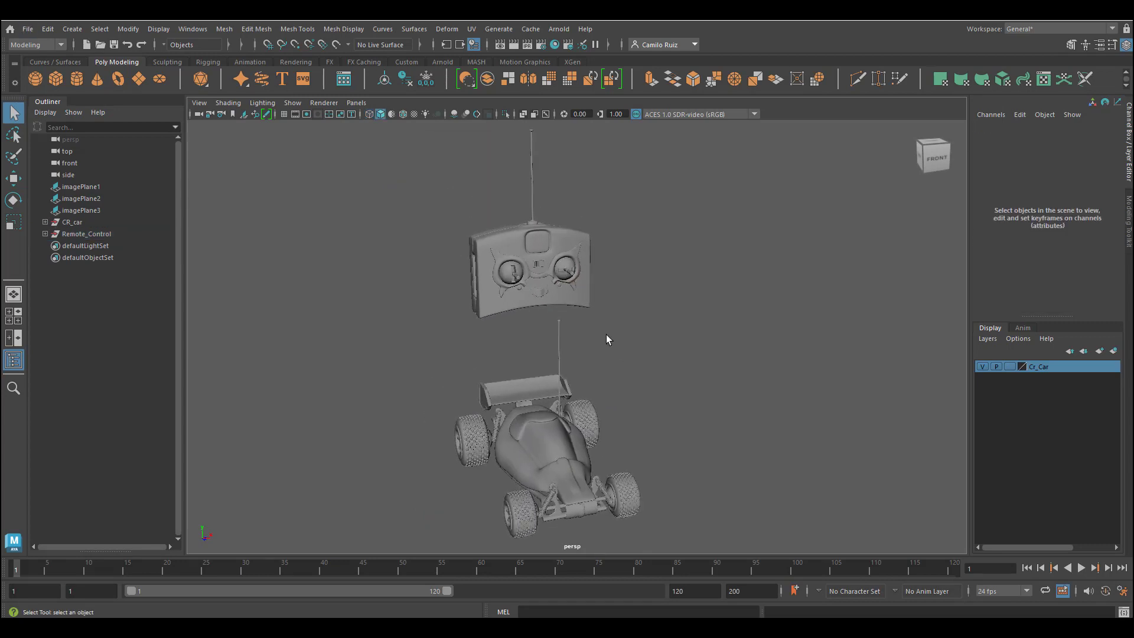
Delete all construction history in the scene and freeze the transformations of the Remote_Control group.
alt+drag(606, 335, 634, 304)
scroll(476, 221, down, 4)
scroll(484, 236, up, 5)
alt+drag(484, 236, 462, 246)
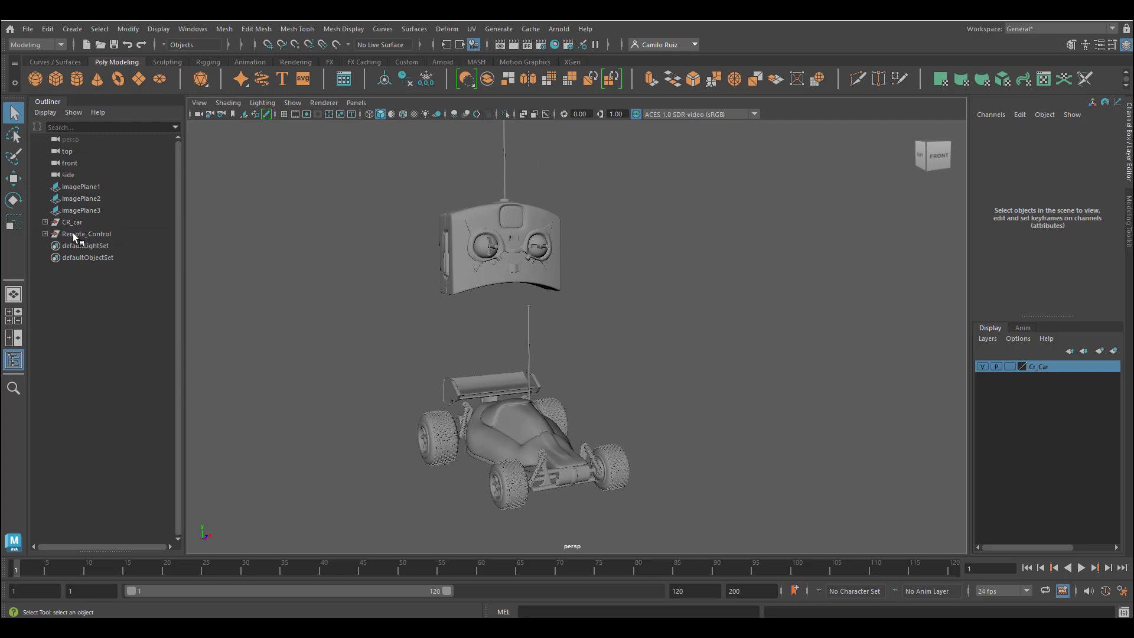
click(75, 235)
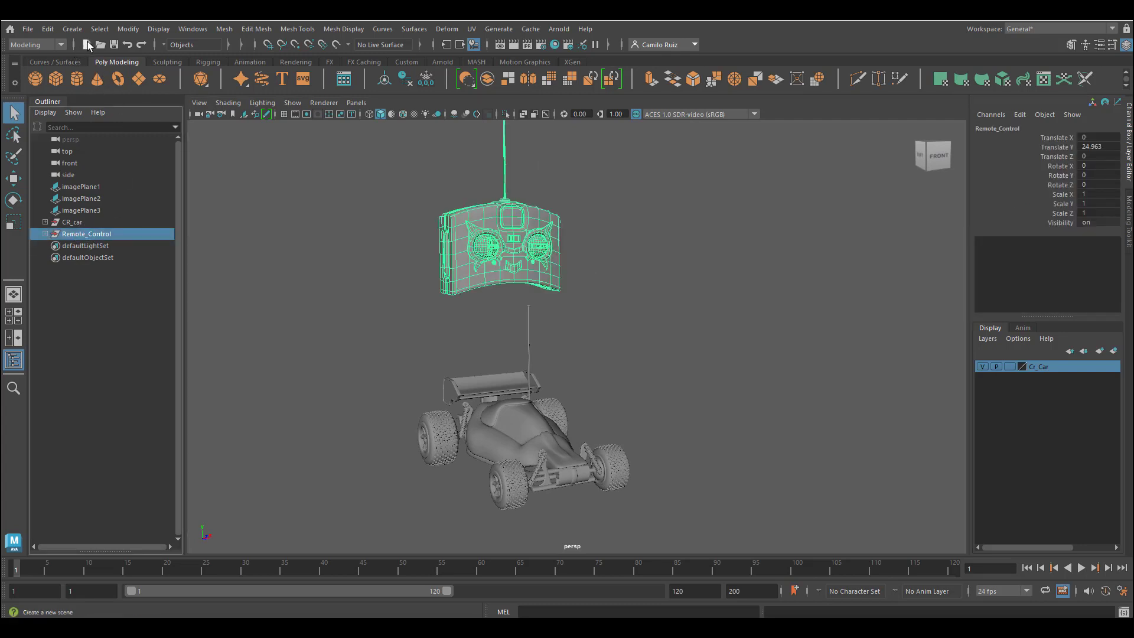
click(53, 30)
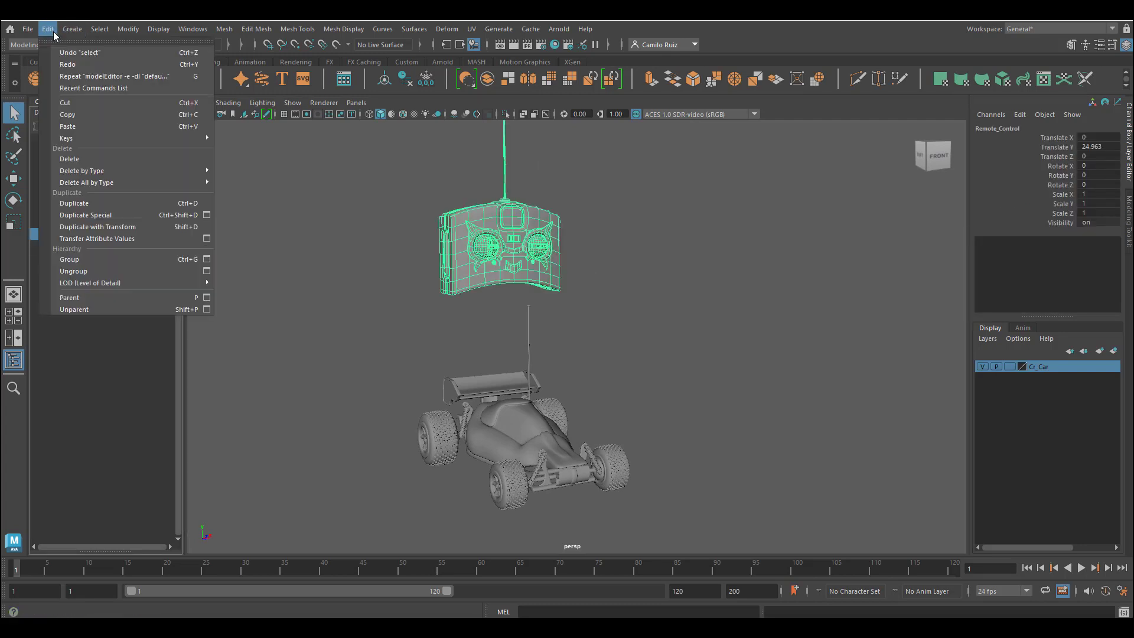
mouse_move(131, 188)
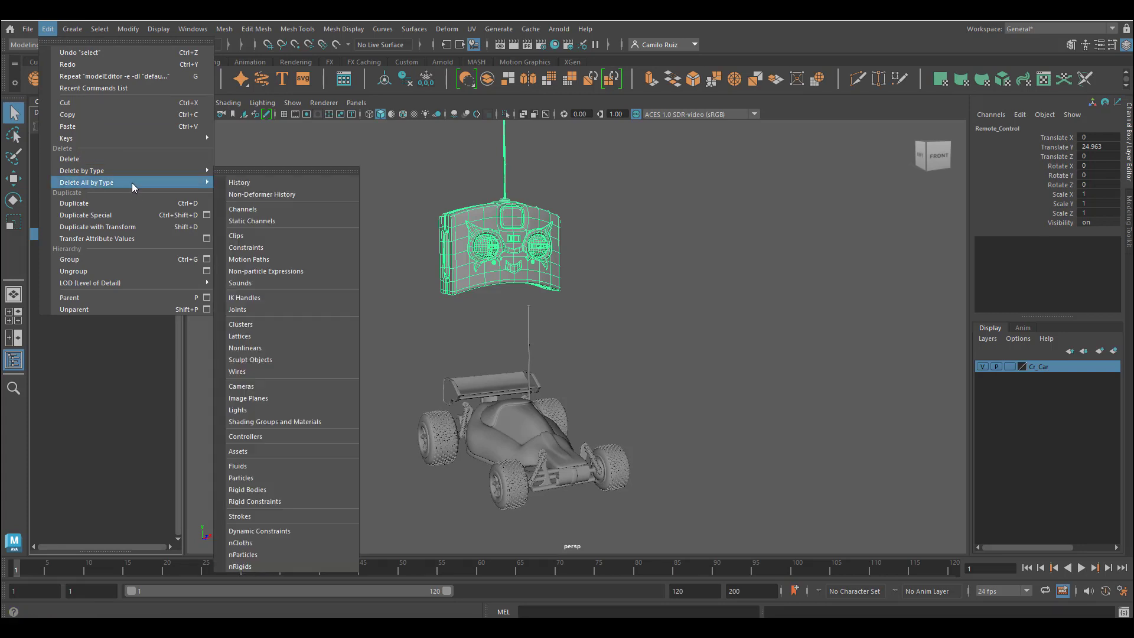
click(260, 185)
click(128, 29)
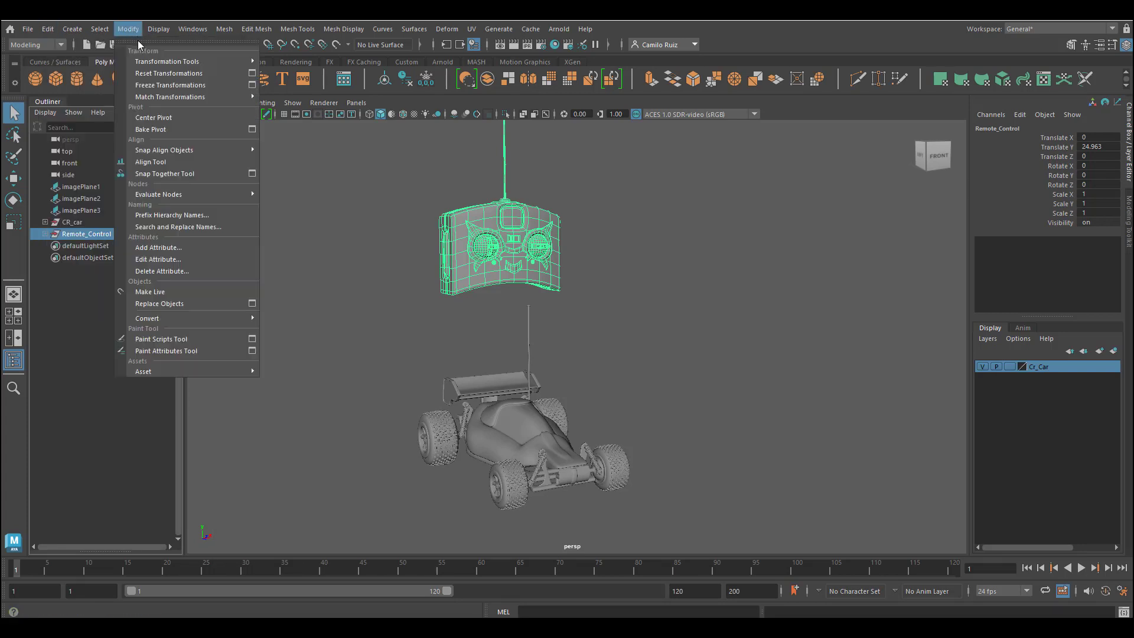
click(171, 87)
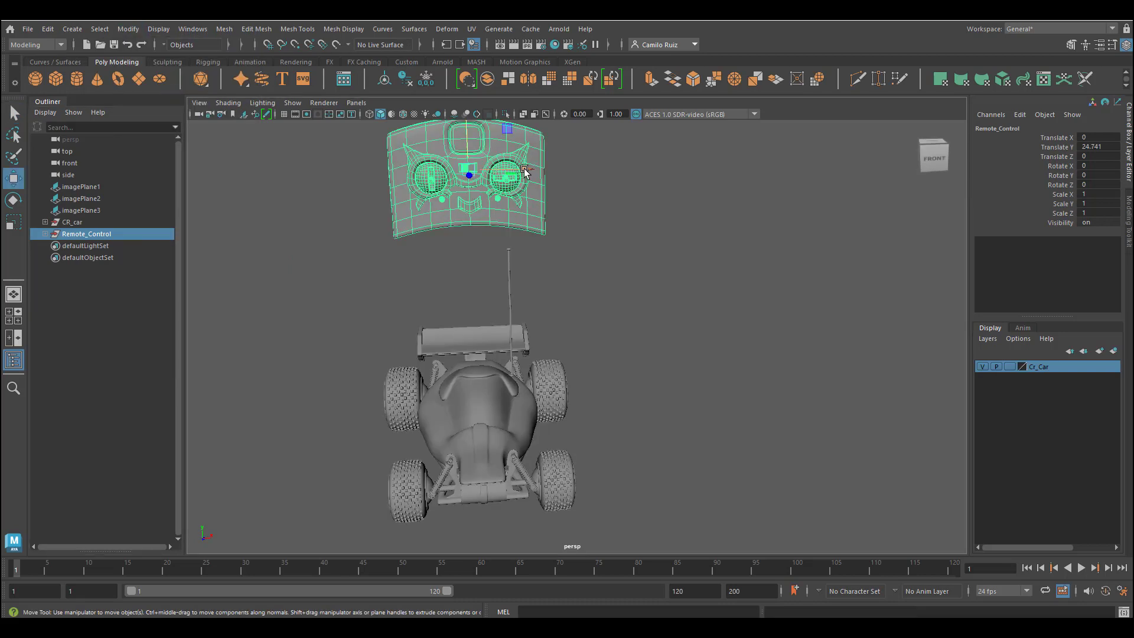
Move the Remote_Control group down beside the car, to about X 20.92 and Y 3.66.
shift+middle_drag(471, 191, 656, 134)
drag(660, 133, 654, 340)
drag(709, 371, 735, 373)
alt+drag(719, 438, 585, 489)
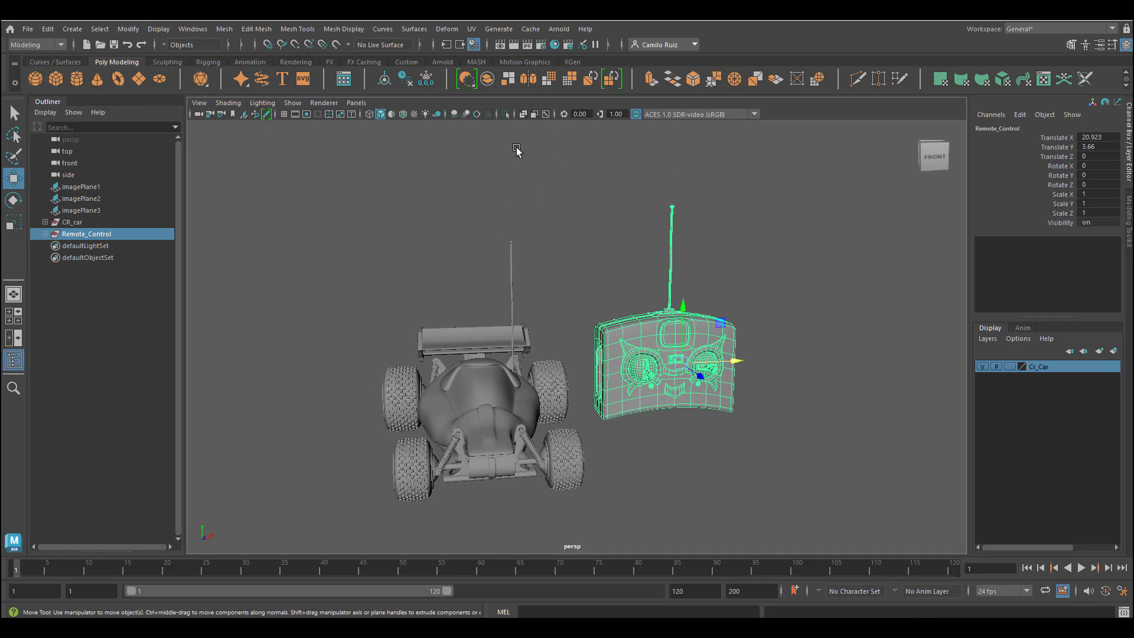
Open the Hypershade and arrange it as a floating window beside the perspective view.
click(555, 46)
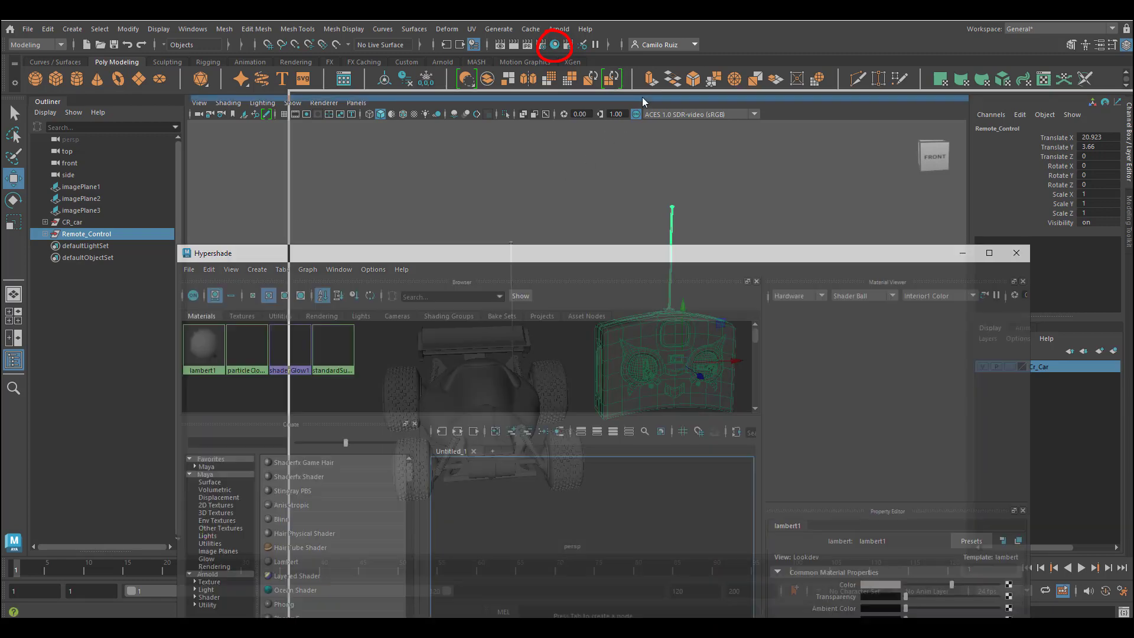
drag(534, 252, 643, 96)
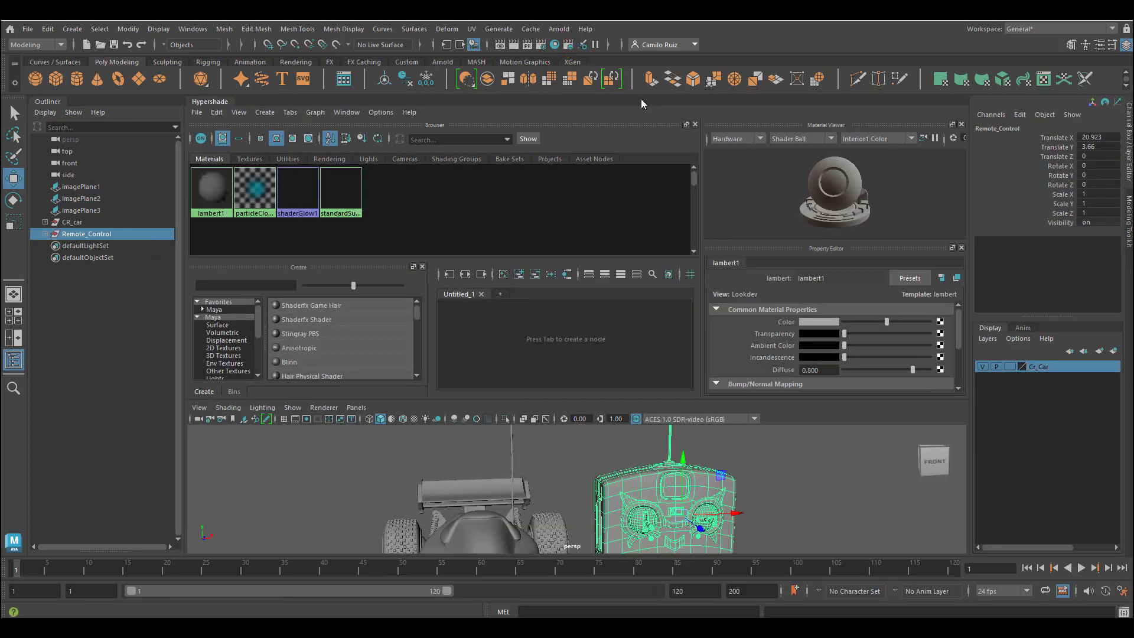
drag(209, 101, 269, 105)
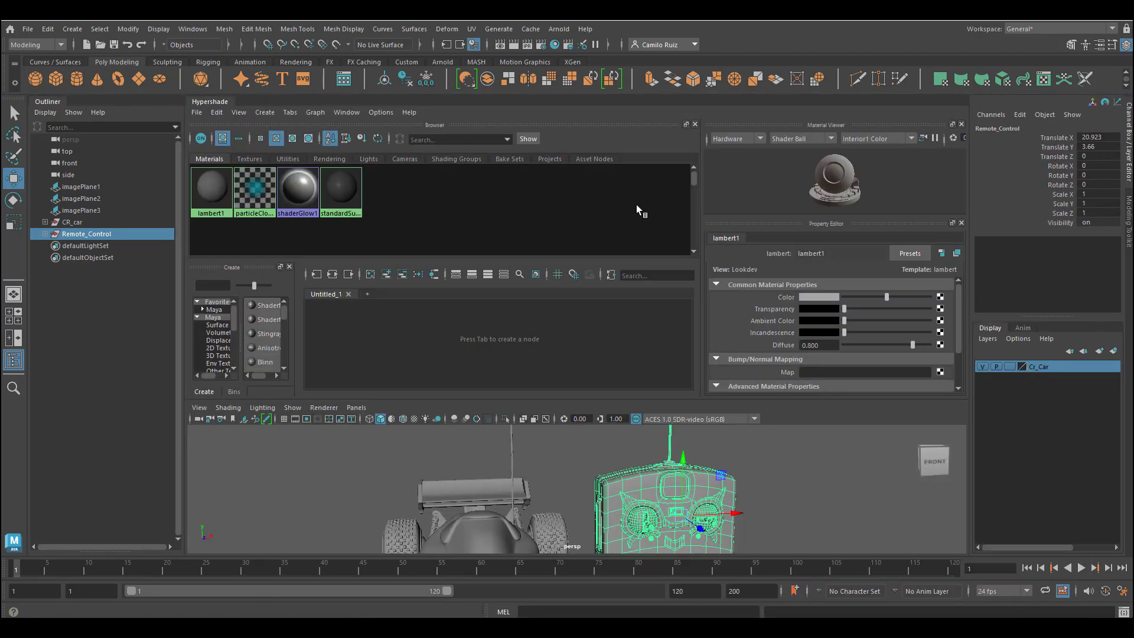
scroll(570, 493, down, 2)
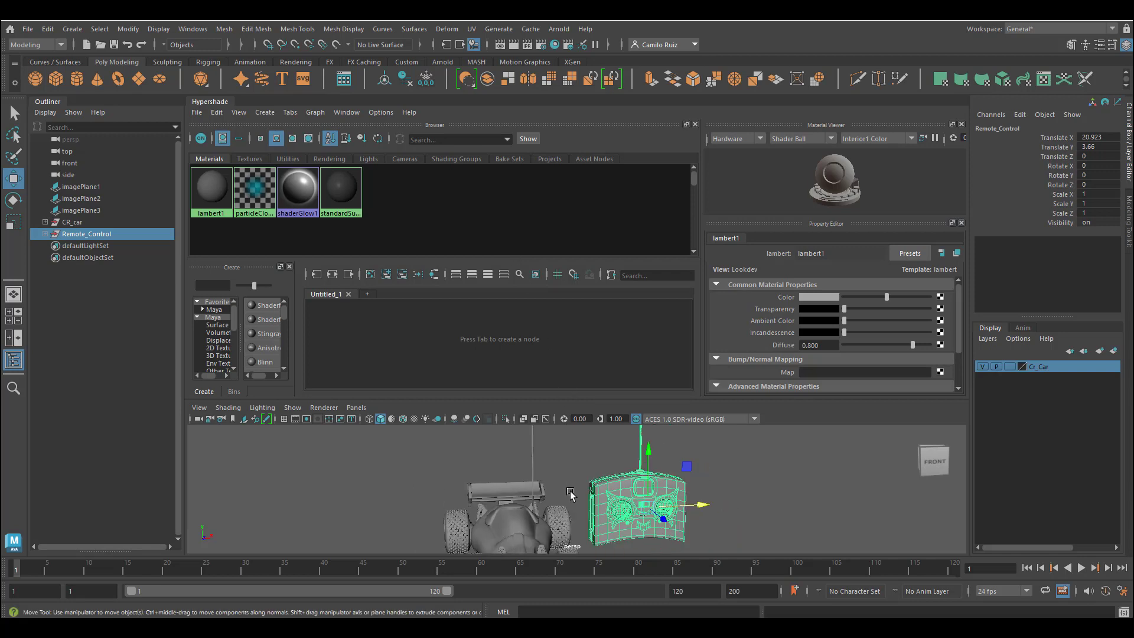
scroll(570, 494, down, 3)
scroll(570, 493, up, 3)
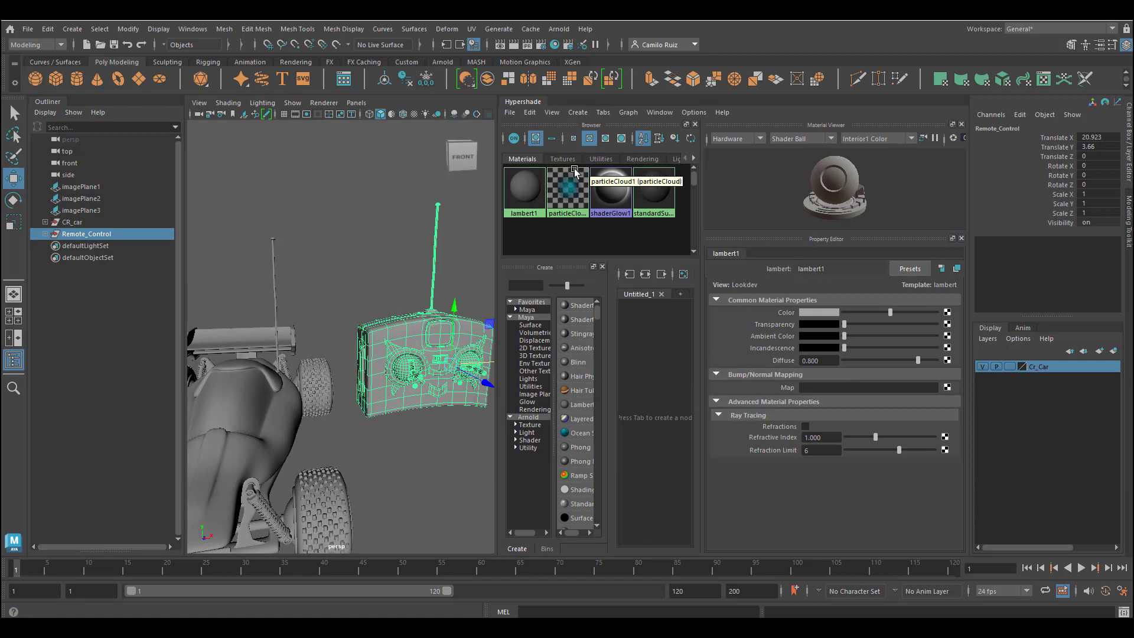
drag(523, 101, 496, 99)
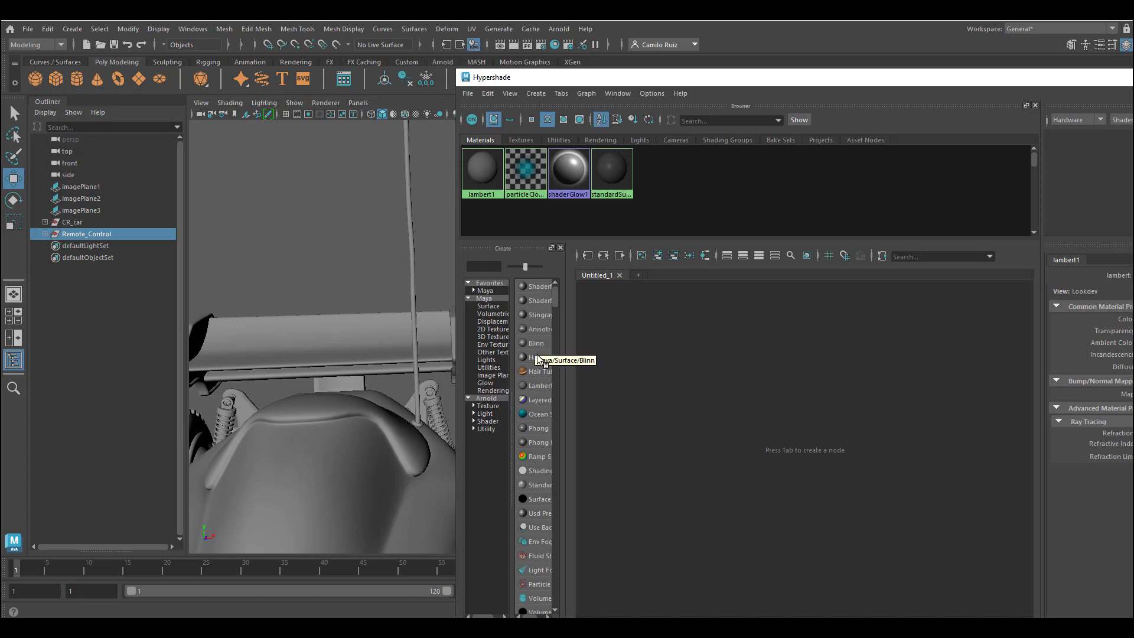
Create a Phong and a Blinn material, and rename the Phong material Plastic_black_phong.
click(542, 430)
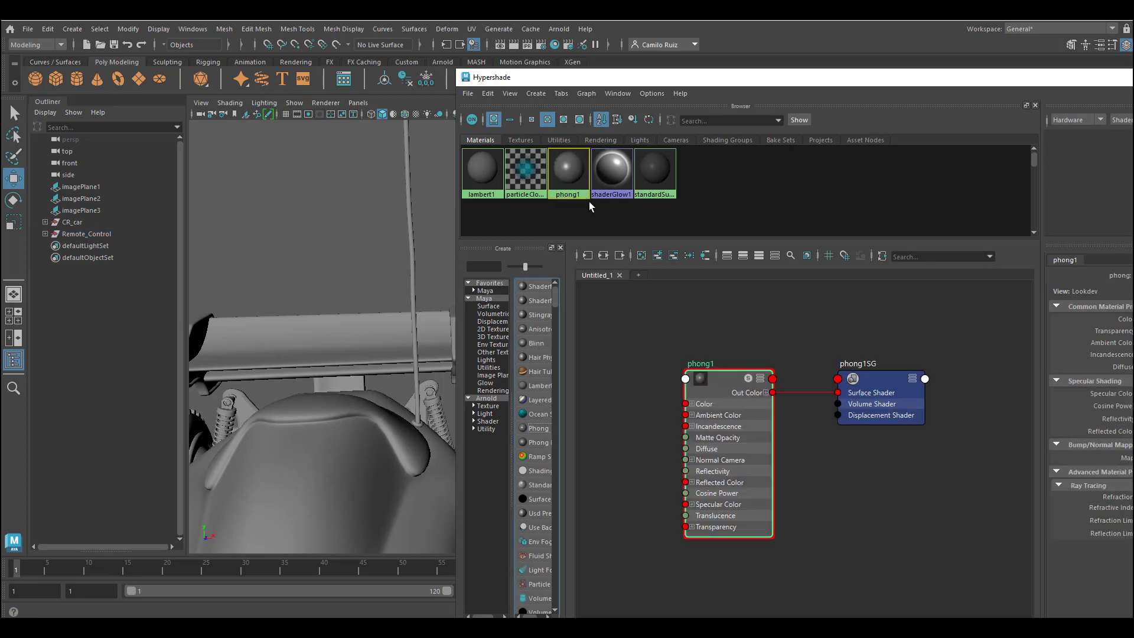
click(539, 345)
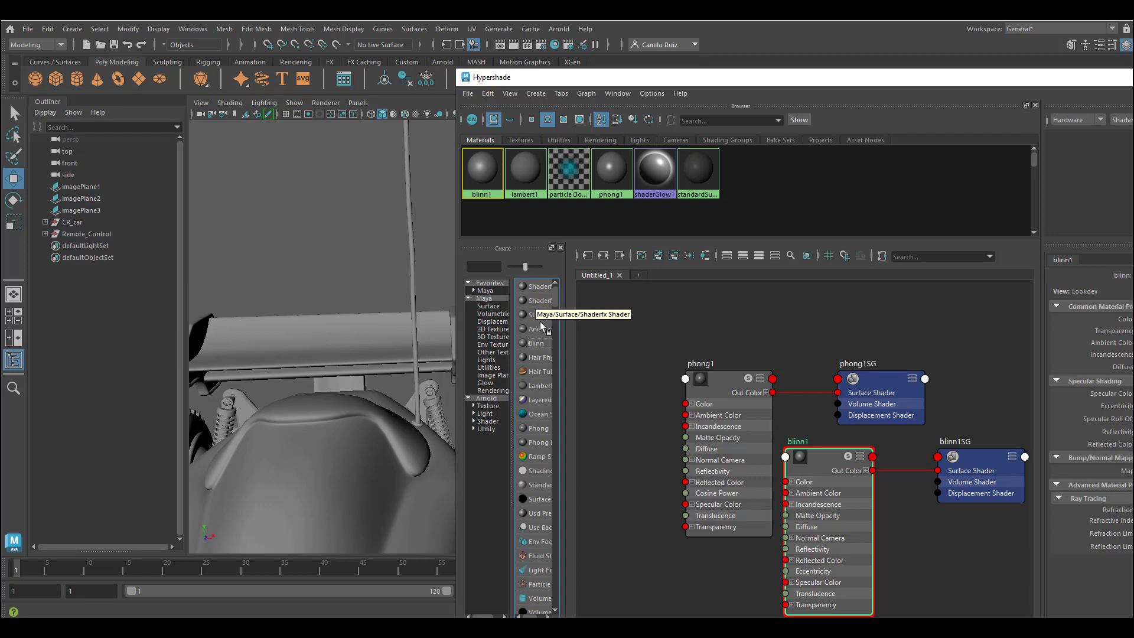
click(611, 172)
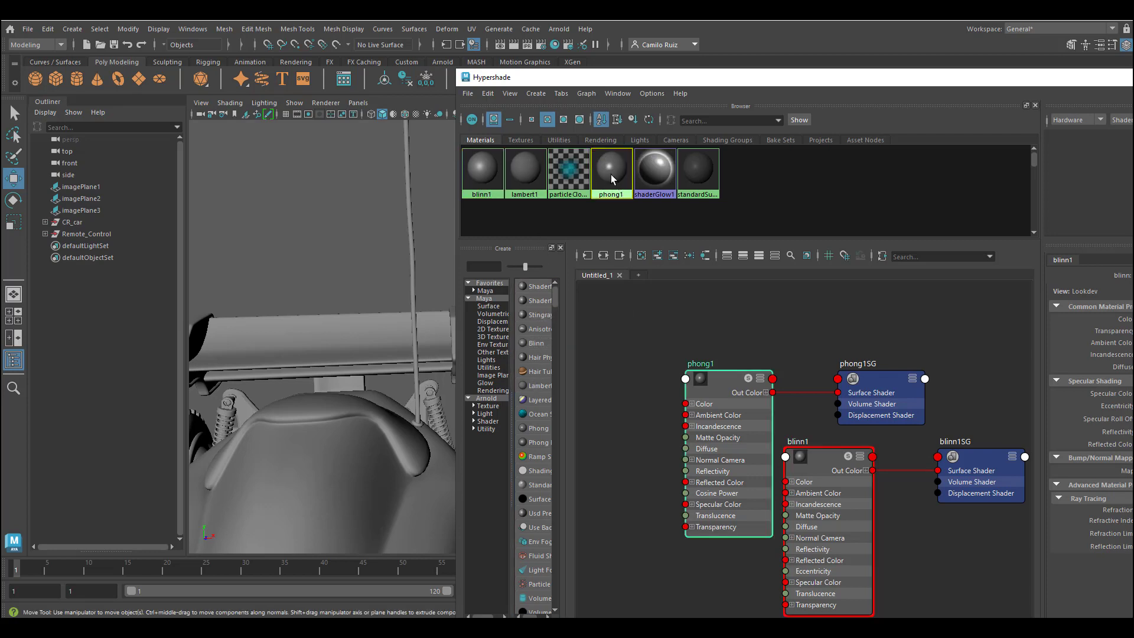
double_click(618, 178)
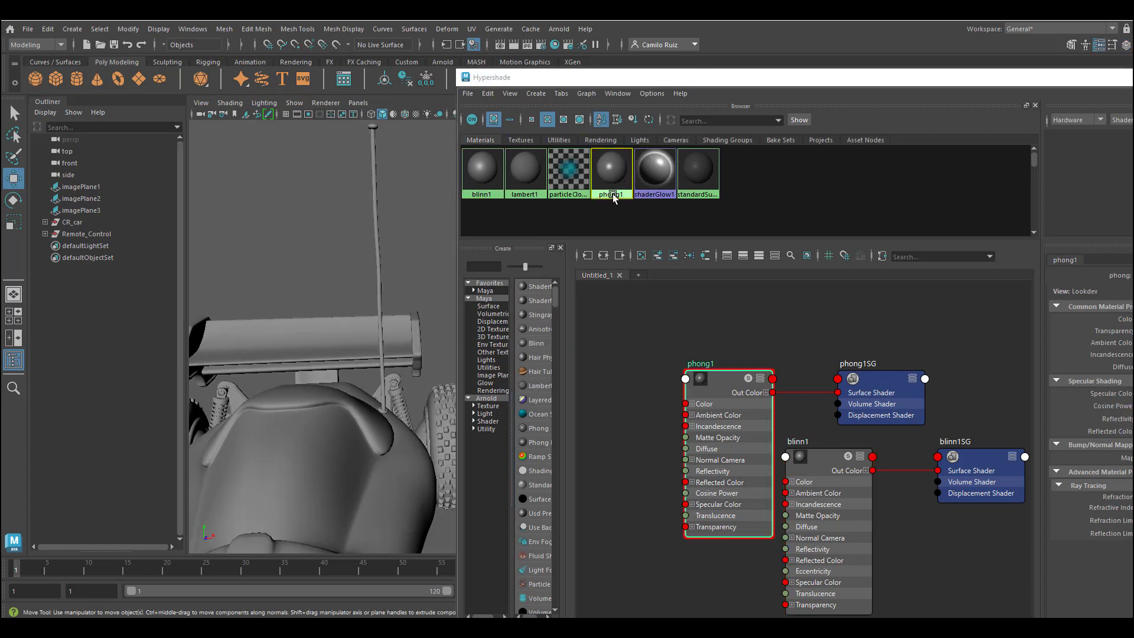
drag(929, 80, 747, 81)
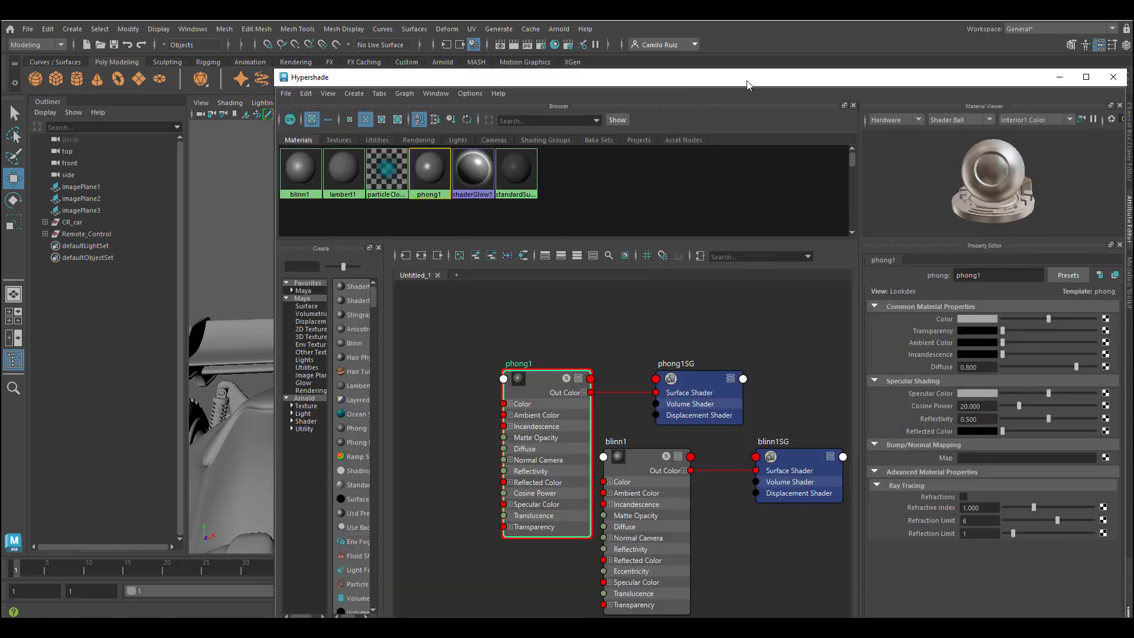
double_click(998, 275)
text(Plastic_bla)
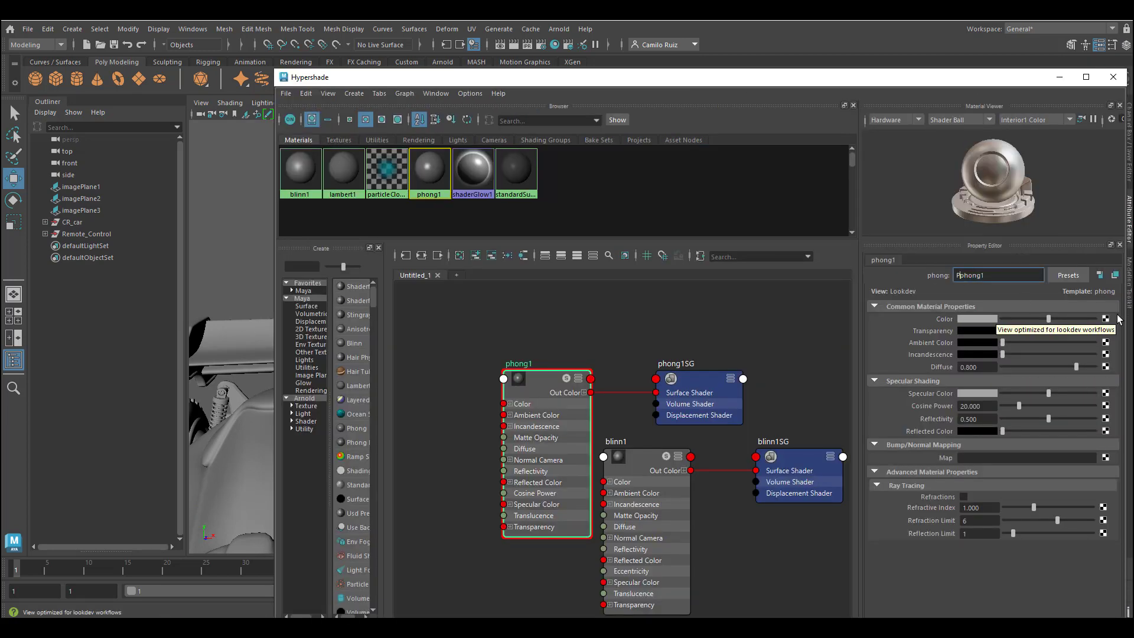
text(ck_)
key(End)
key(BackSpace)
key(Return)
Give Plastic_black_phong a near-black color, a cosine power of 22 and a reflectivity of about 0.25.
drag(1028, 319, 1009, 319)
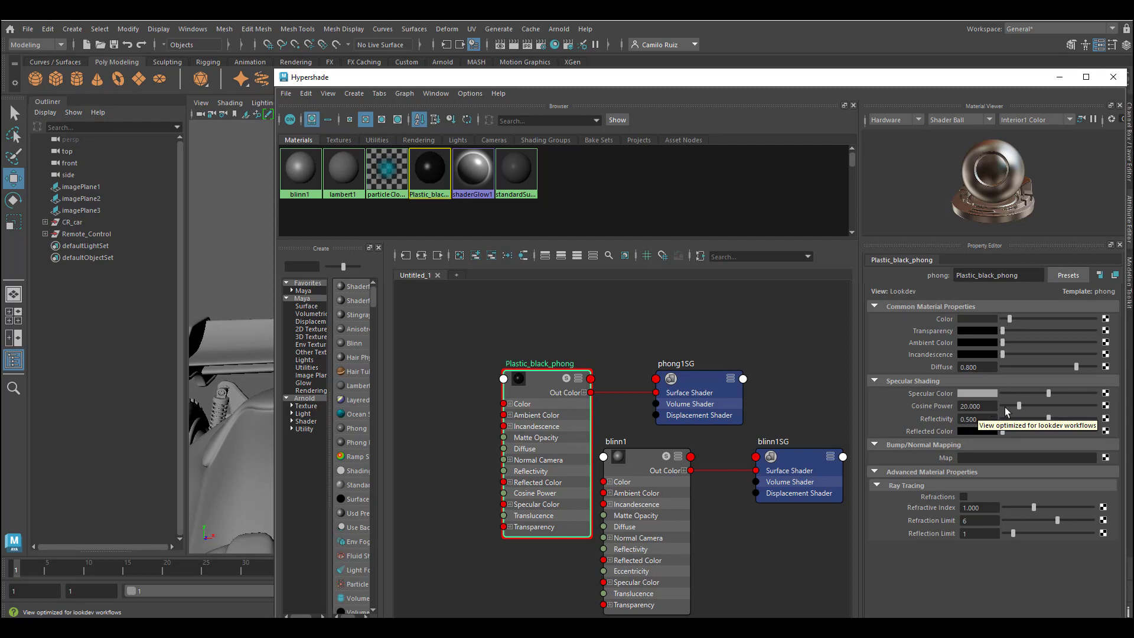
drag(1022, 405, 1027, 407)
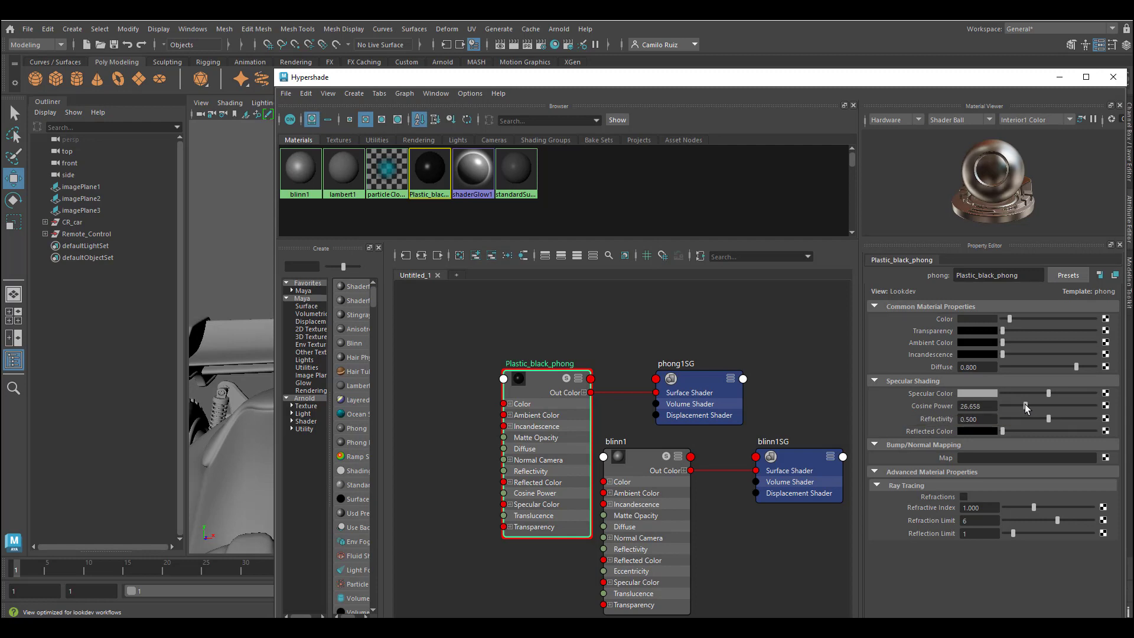
double_click(974, 406)
text(22)
key(Return)
drag(1009, 318, 1005, 318)
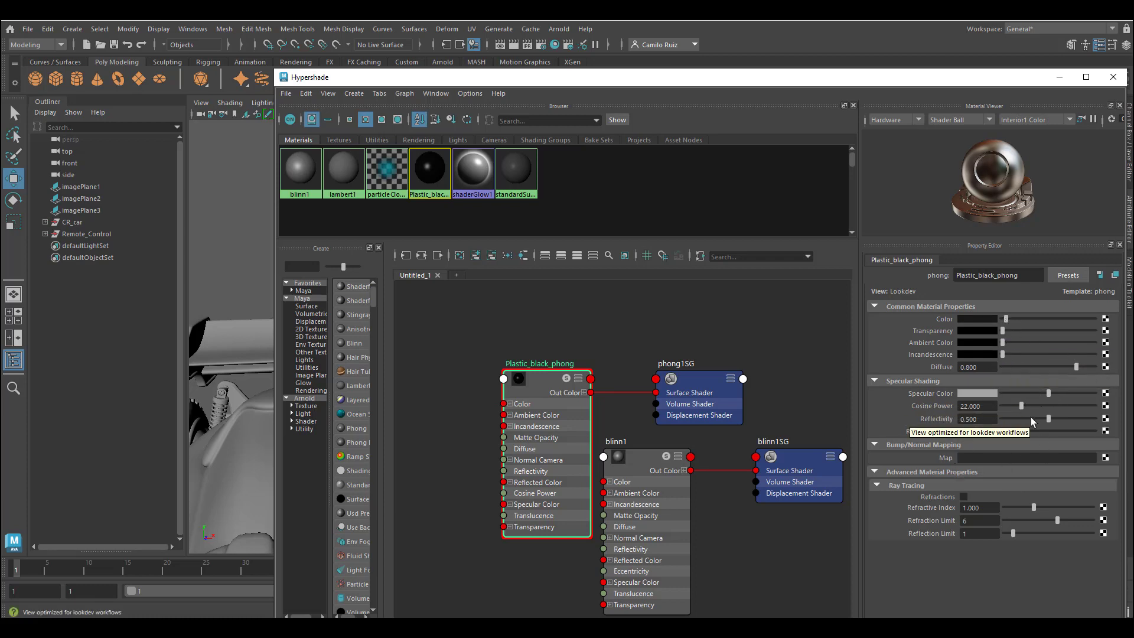
drag(1030, 418, 1001, 419)
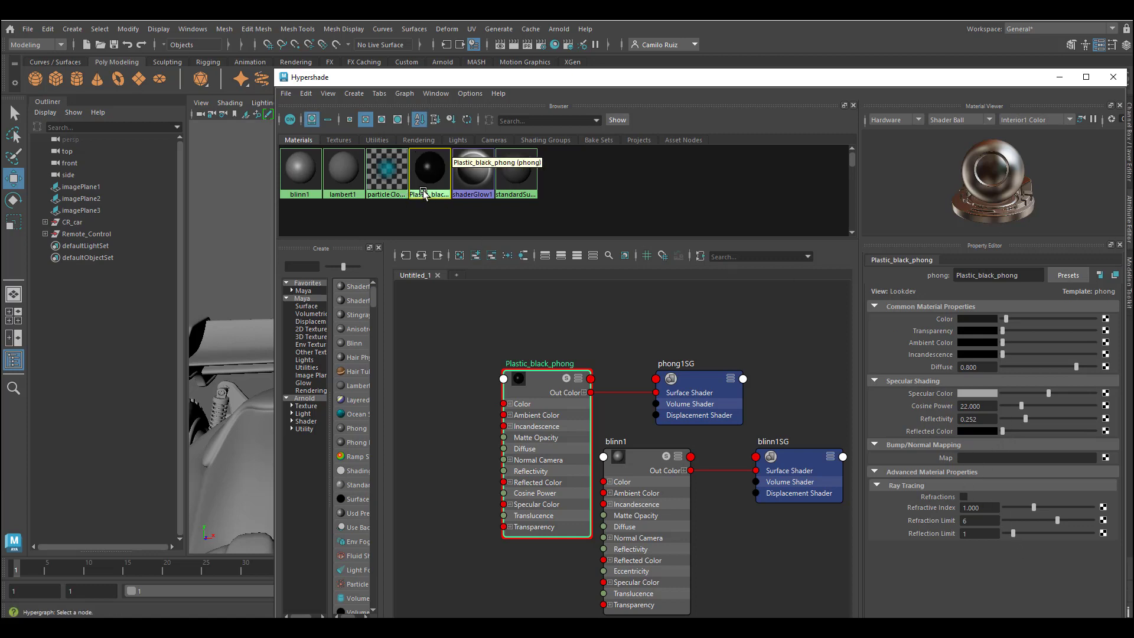
Rename the blinn1 material Metal_Gray_blinn1 and make its color a slightly lighter gray.
click(302, 177)
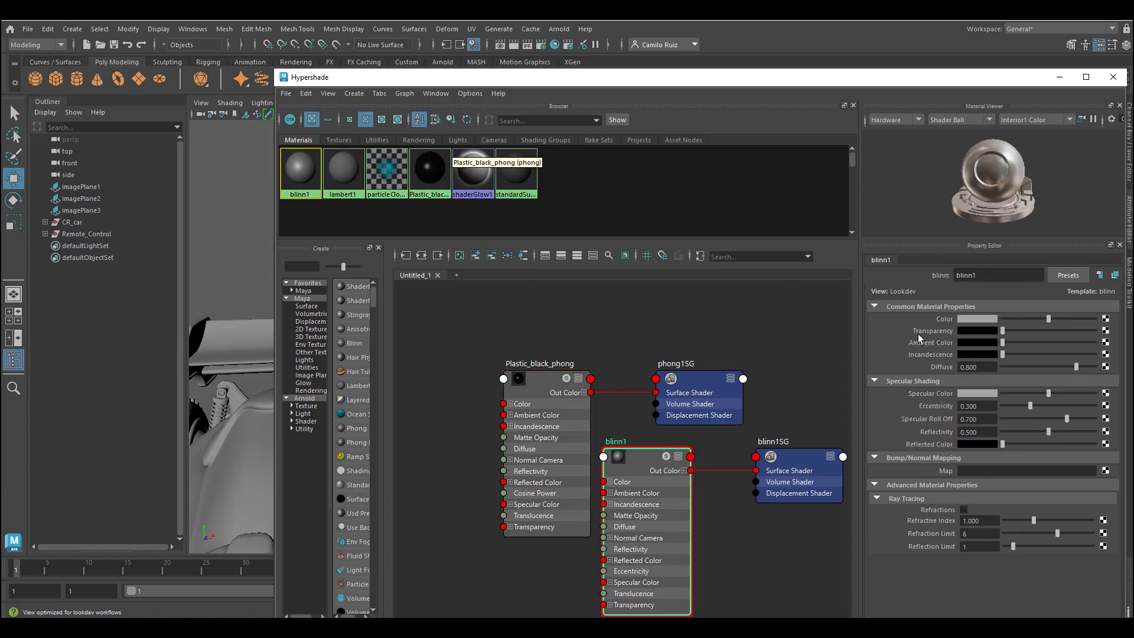
double_click(986, 274)
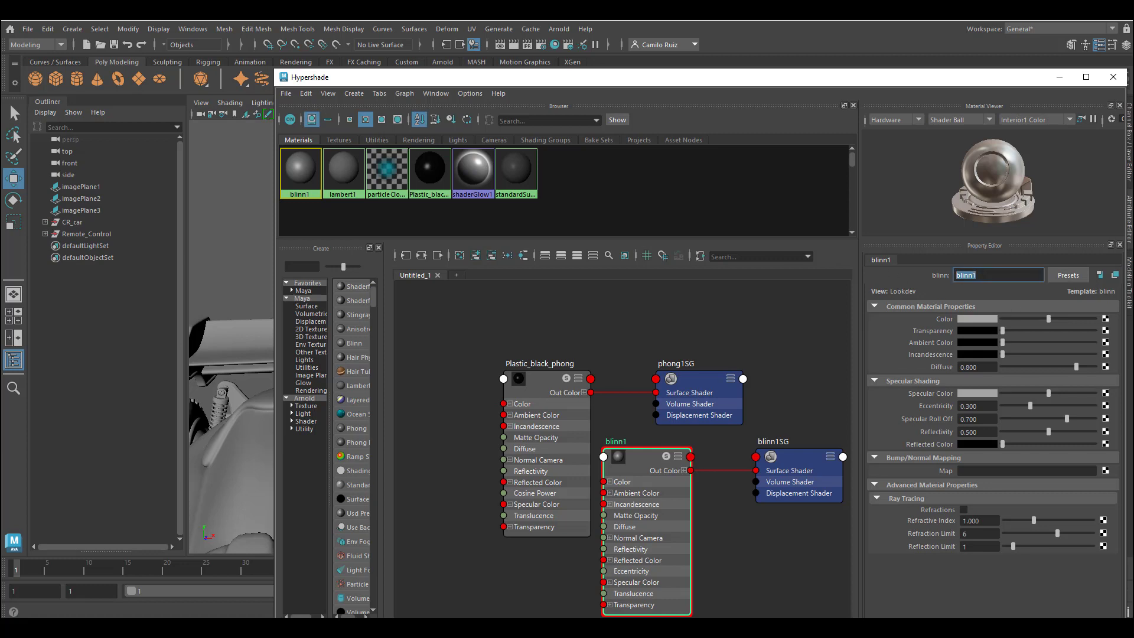
key(Home)
text(Meatl Blinn)
key(BackSpace)
key(BackSpace)
key(BackSpace)
key(BackSpace)
key(BackSpace)
key(BackSpace)
key(BackSpace)
key(BackSpace)
key(BackSpace)
key(BackSpace)
text(tal)
click(1049, 320)
drag(1050, 316, 1063, 316)
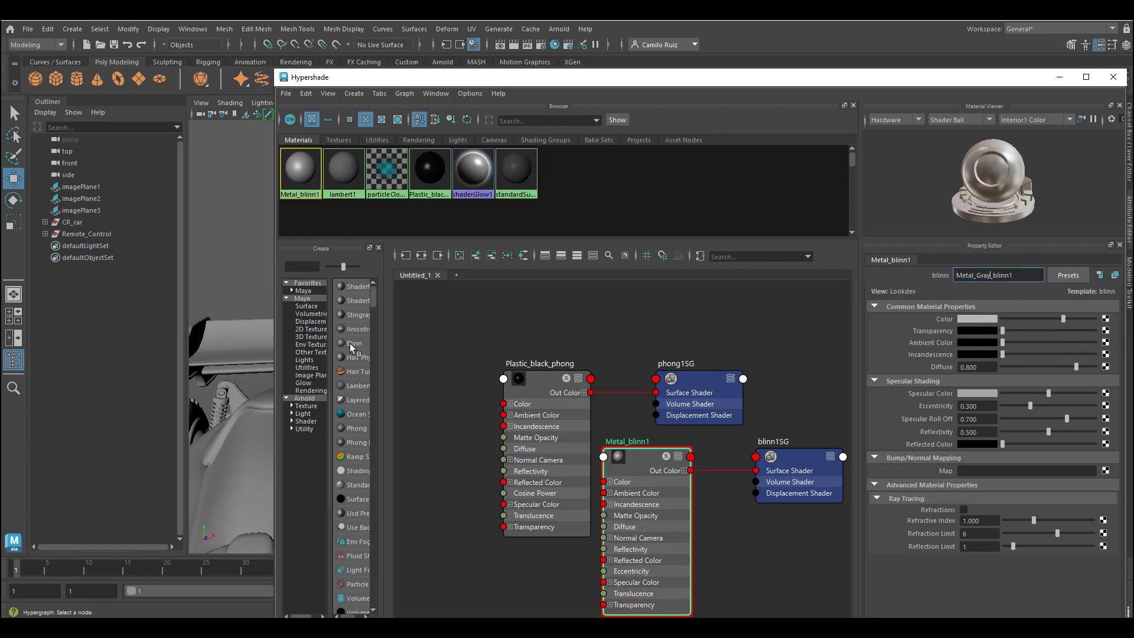
Create another Blinn material and rename it Rubbler_black_blinn2.
click(354, 344)
drag(990, 276, 926, 277)
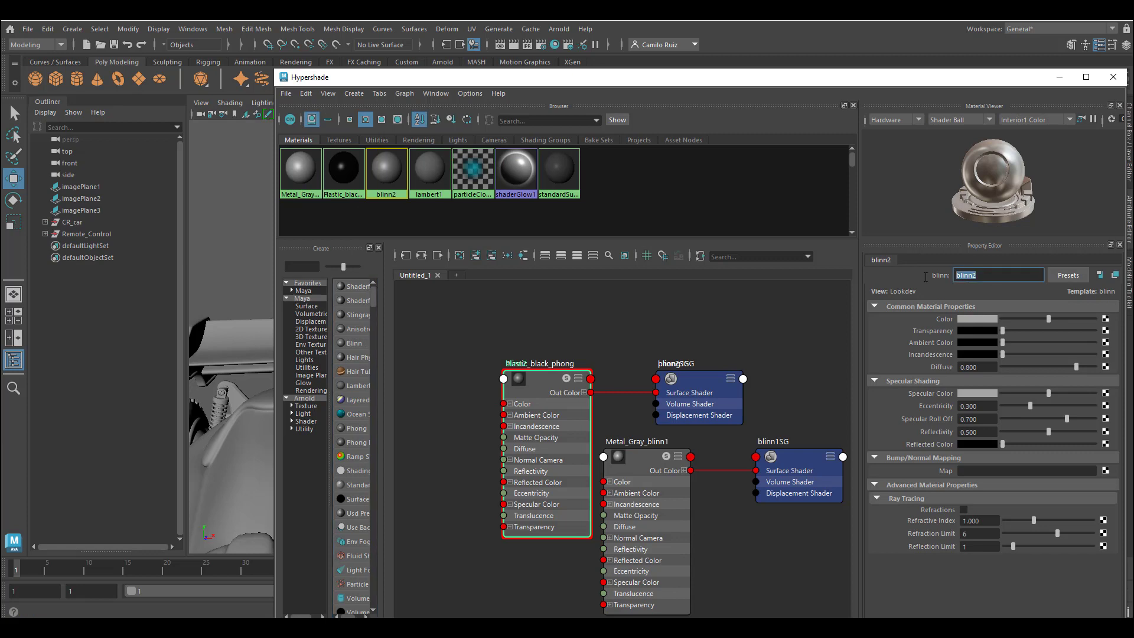
key(Left)
text(Rubbler)
text(_cla)
key(BackSpace)
key(BackSpace)
key(BackSpace)
text(black_)
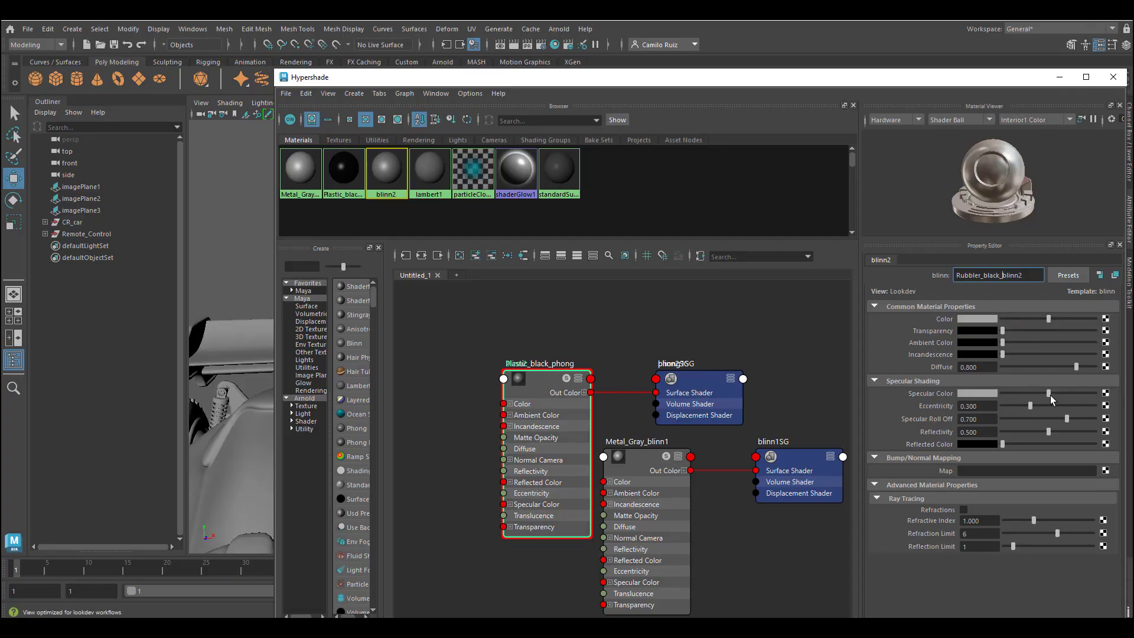
Give Rubbler_black_blinn2 a near-black color, dark specular color, eccentricity of 0.25 and specular roll off of 0.6.
drag(1051, 394, 1008, 394)
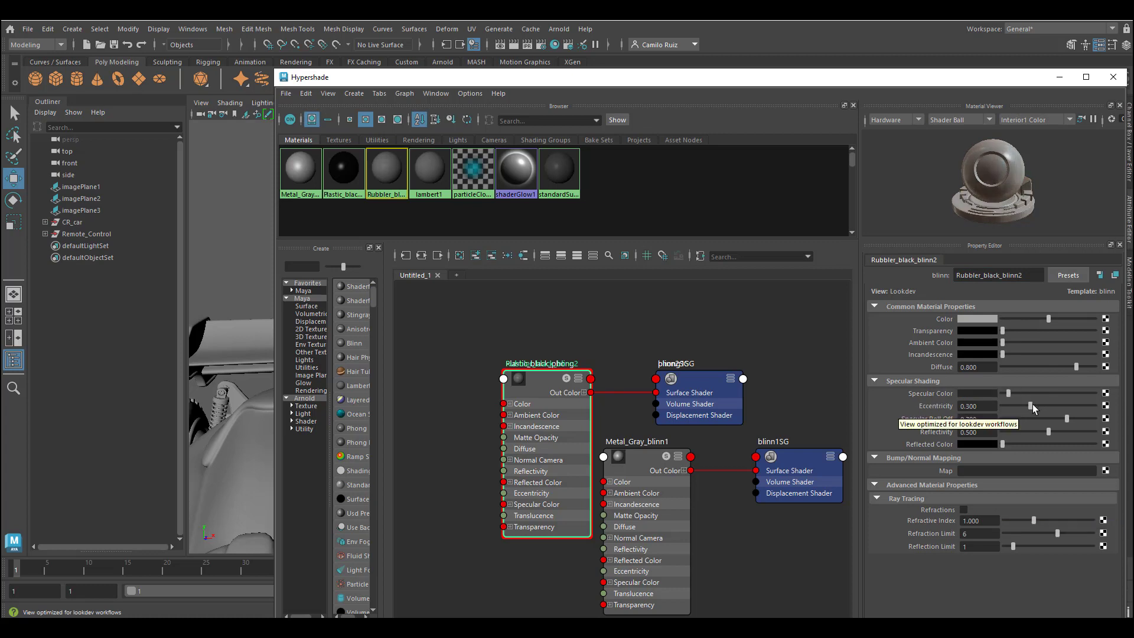
drag(1027, 405, 924, 406)
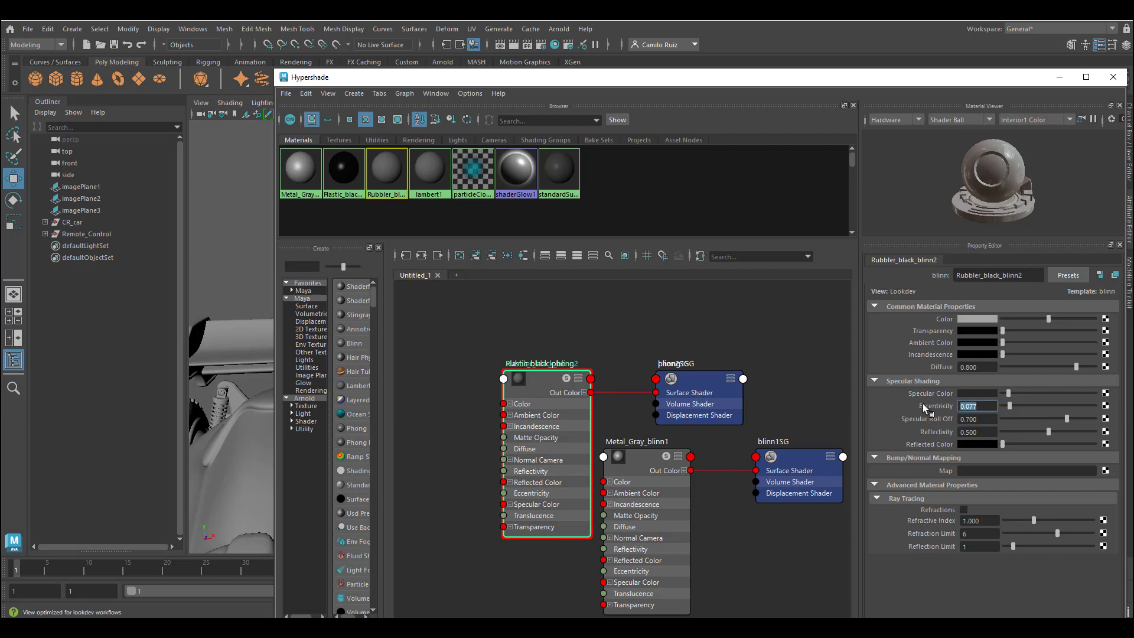
text(.25)
key(Return)
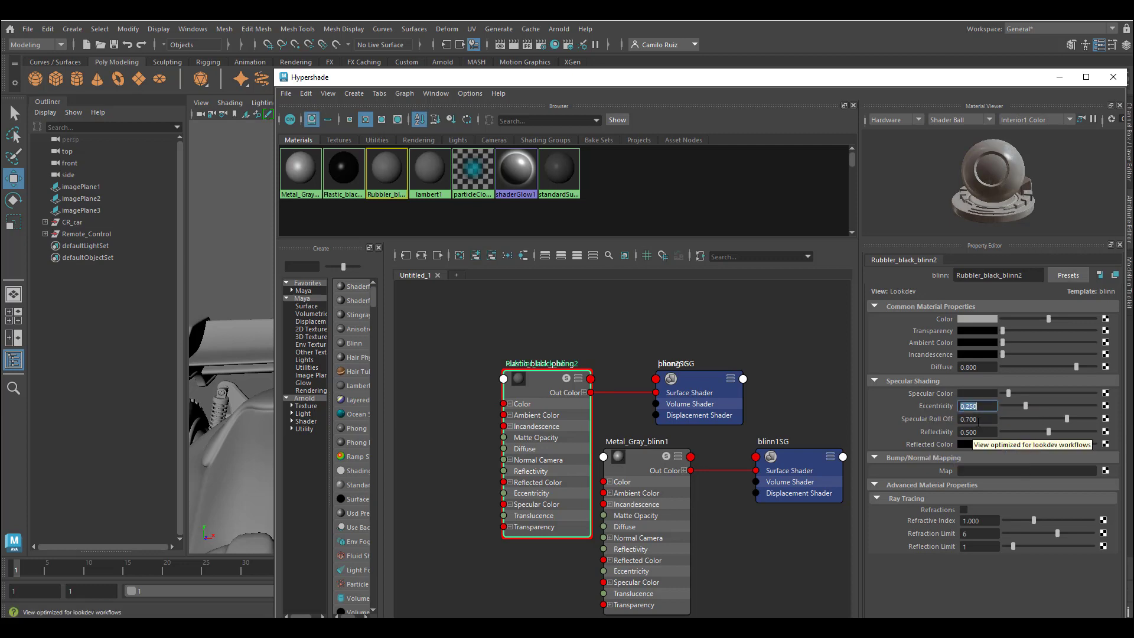
drag(983, 419, 953, 423)
text(.60)
key(Return)
click(1009, 319)
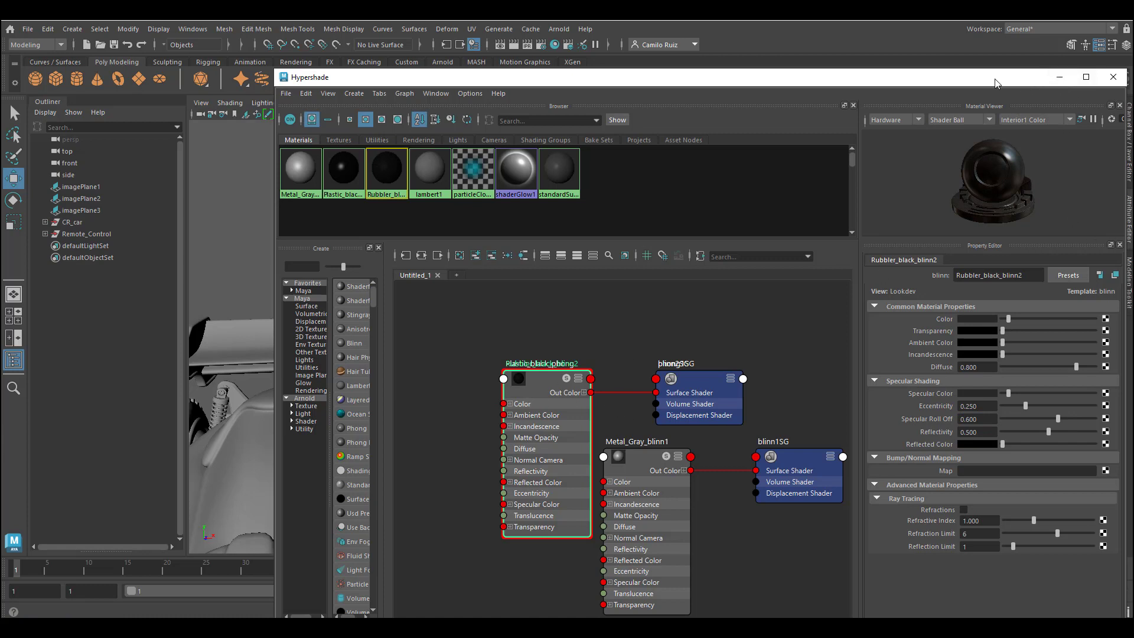
Move the Hypershade window aside and frame the whole car in the perspective view.
drag(970, 84, 1039, 88)
drag(943, 85, 995, 84)
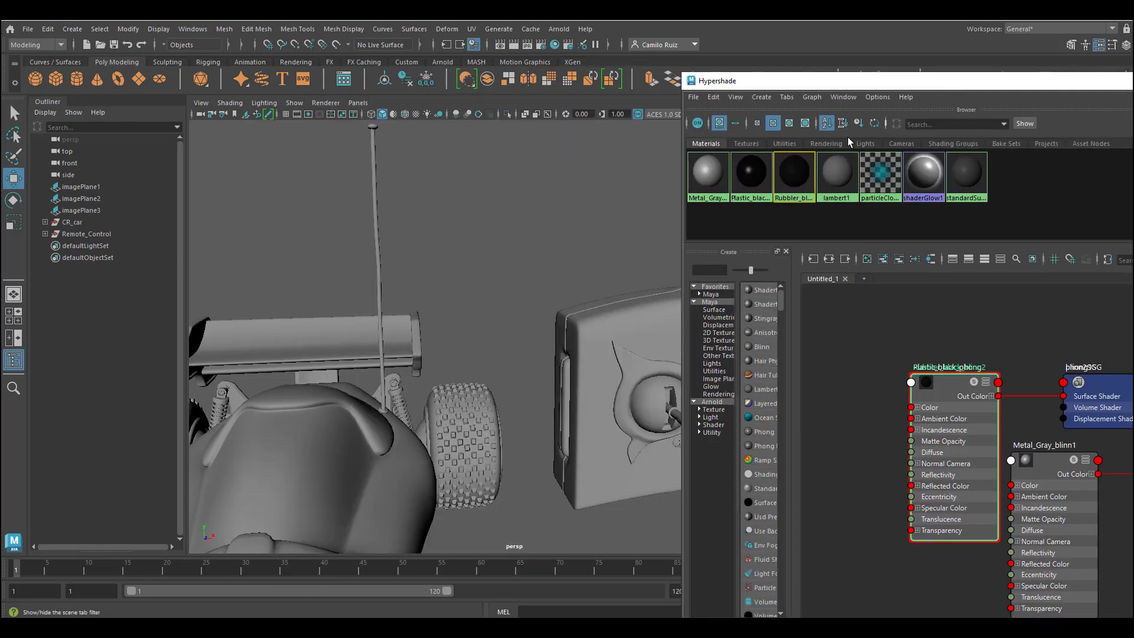
alt+middle_drag(462, 376, 530, 263)
alt+right_drag(530, 263, 414, 338)
Expand the CR_car hierarchy down to the left back spring assembly and its Wheel1 group to reach the individual wheel parts.
click(45, 222)
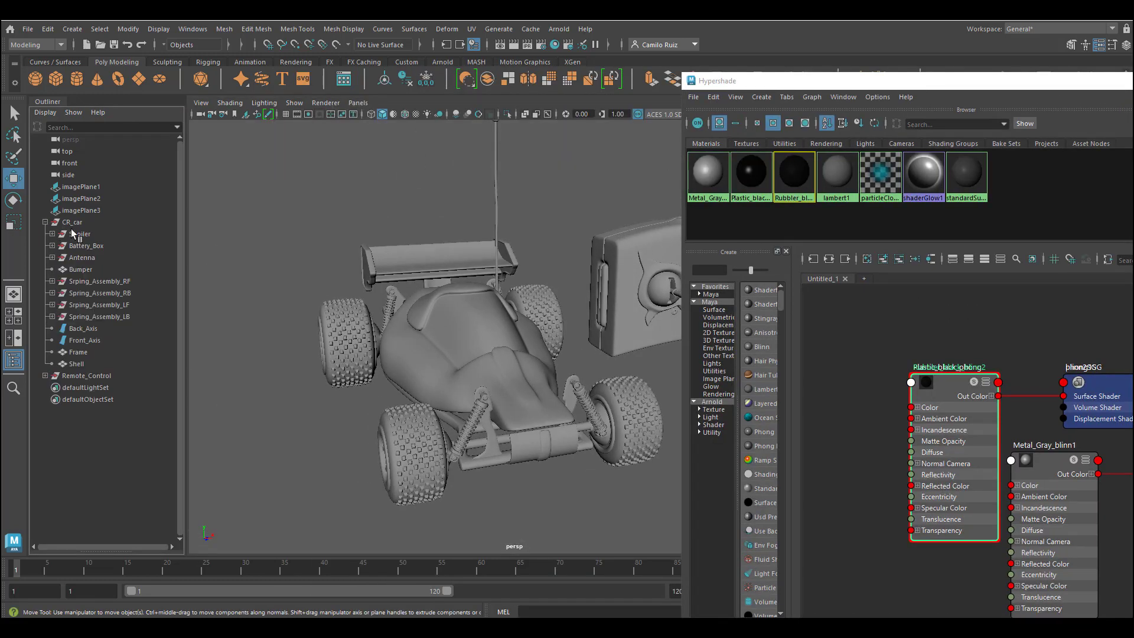
click(111, 318)
alt+drag(549, 355, 434, 393)
alt+right_drag(408, 393, 451, 380)
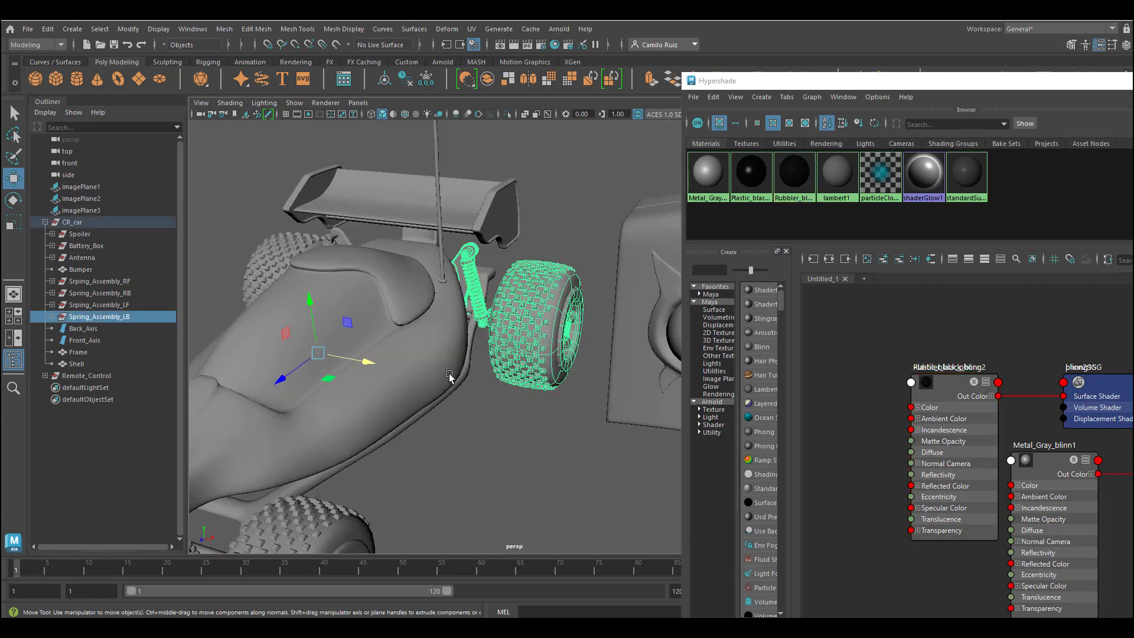
alt+middle_drag(451, 379, 502, 412)
click(52, 317)
click(88, 328)
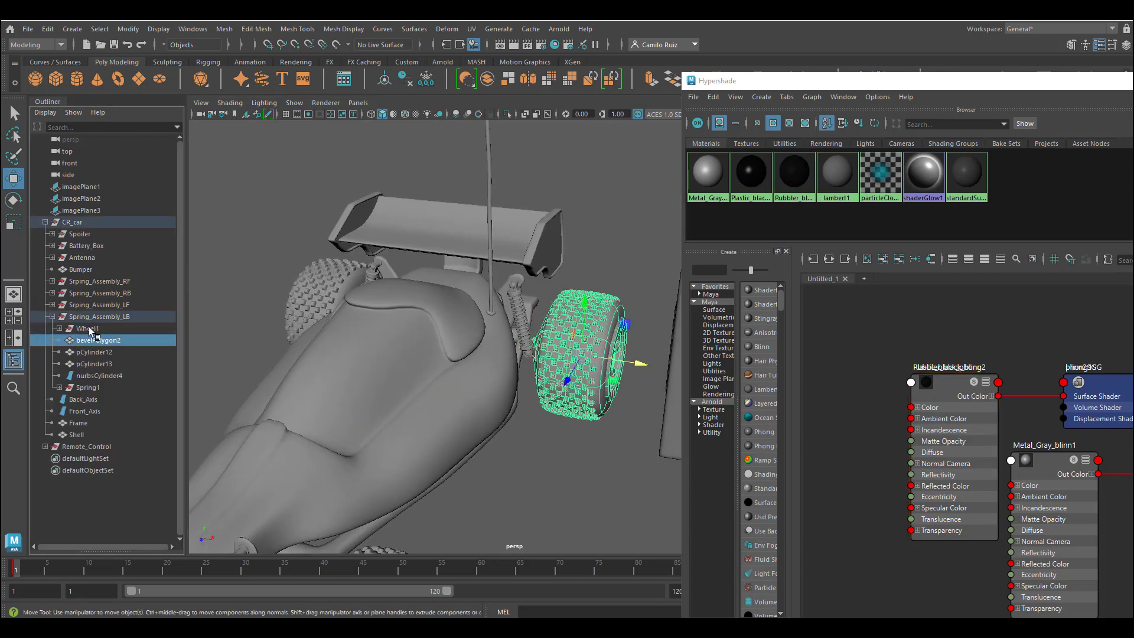
alt+drag(663, 347, 606, 350)
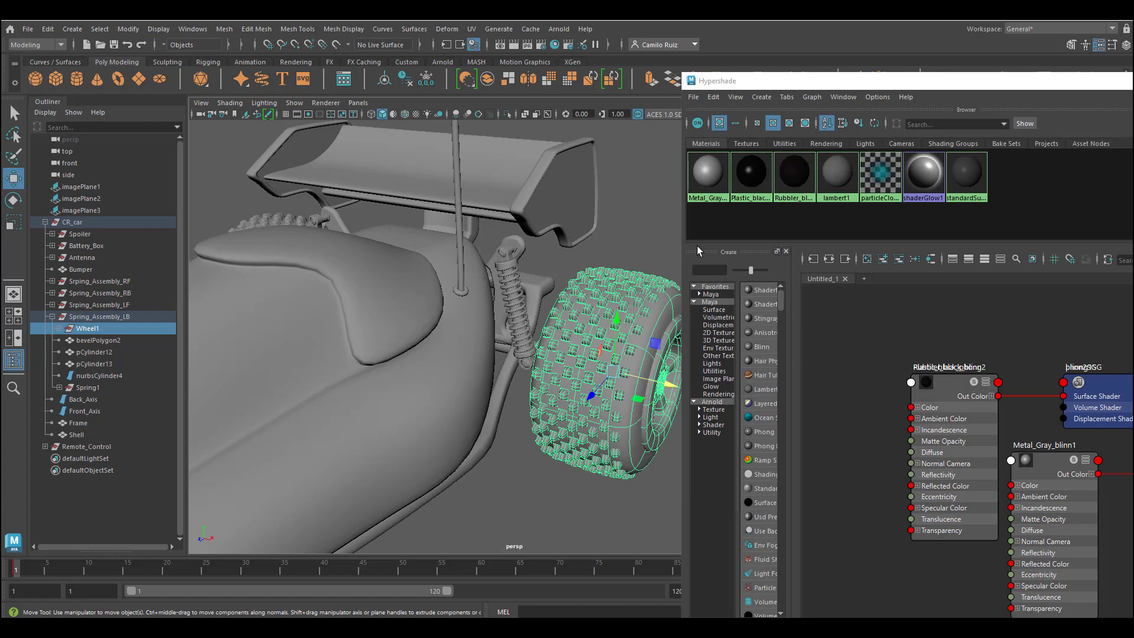
click(636, 338)
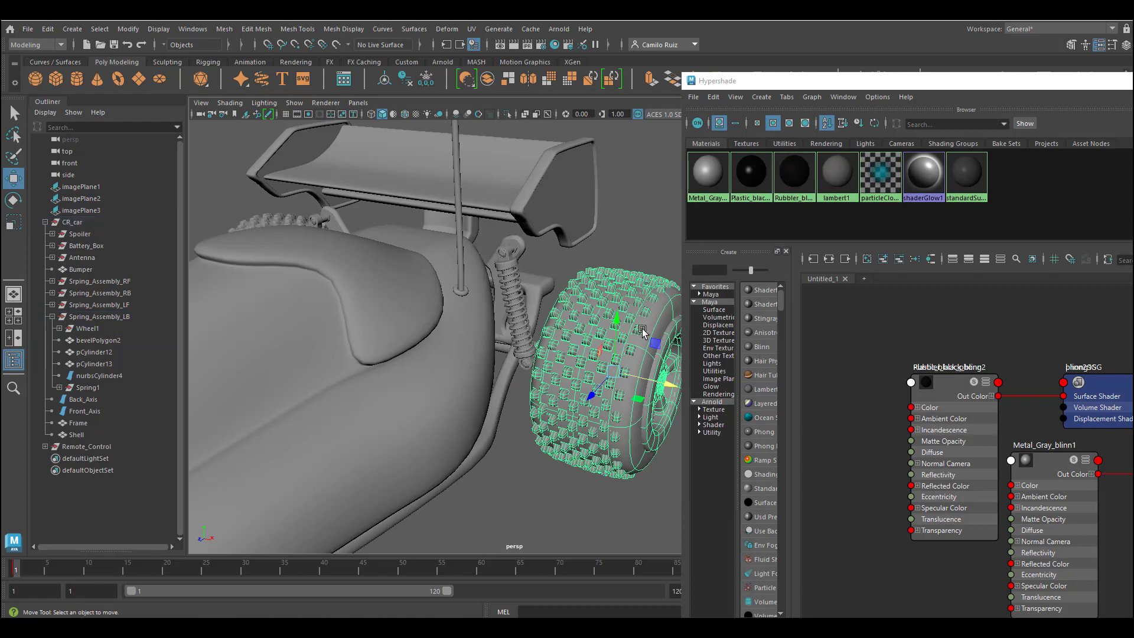
click(59, 328)
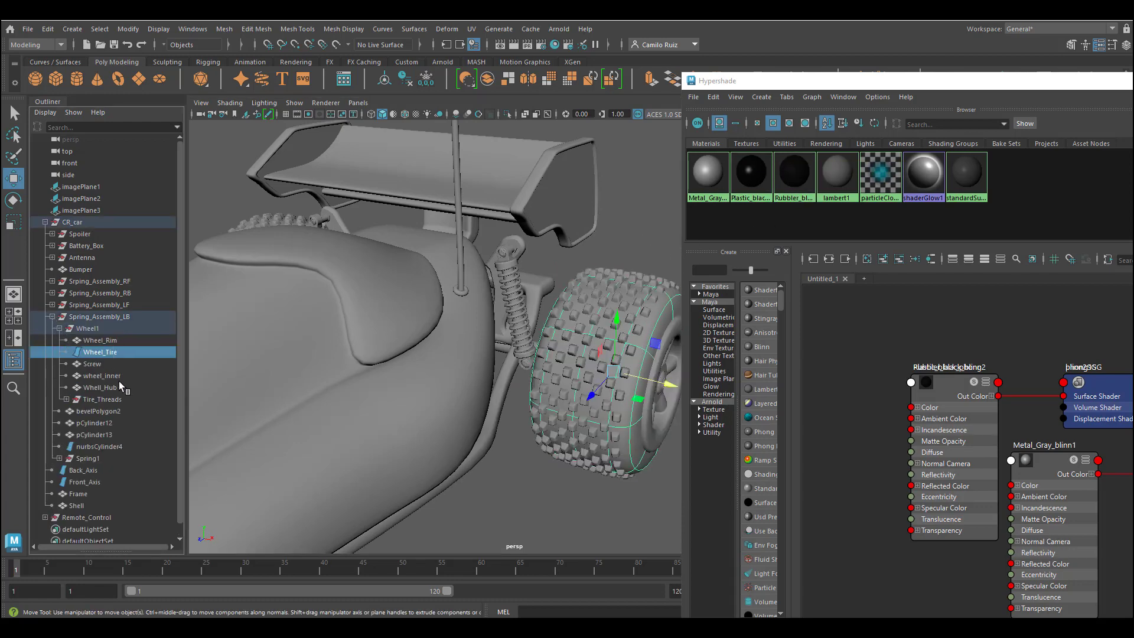
Assign Rubbler_black_blinn2 to Tire_Threads and Wheel_Tire of the left back wheel.
click(103, 400)
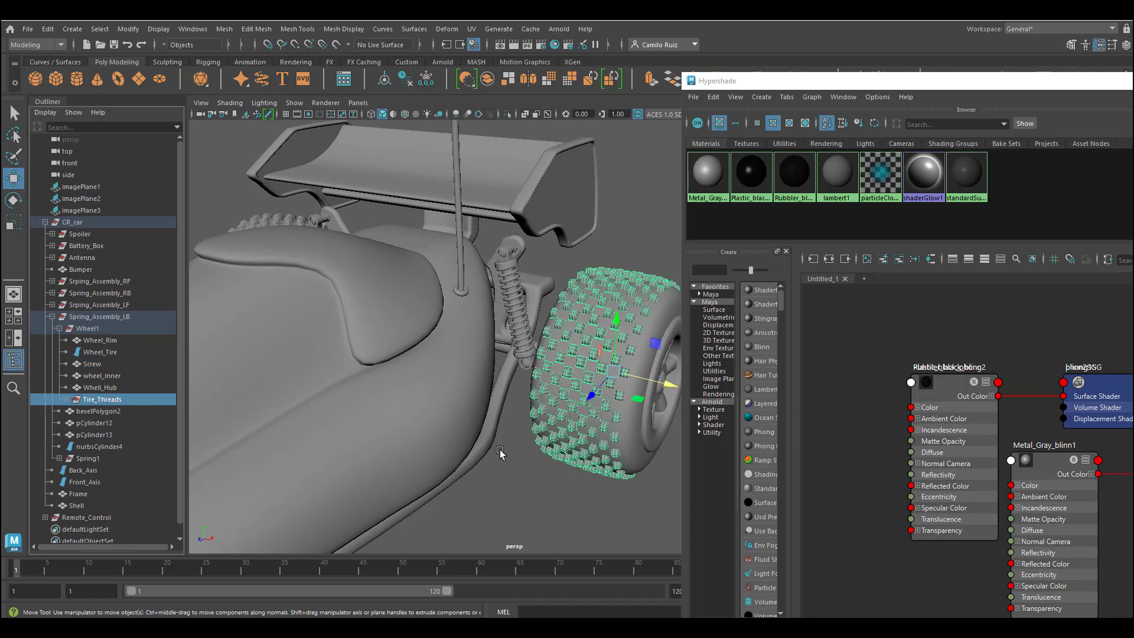
shift+click(629, 430)
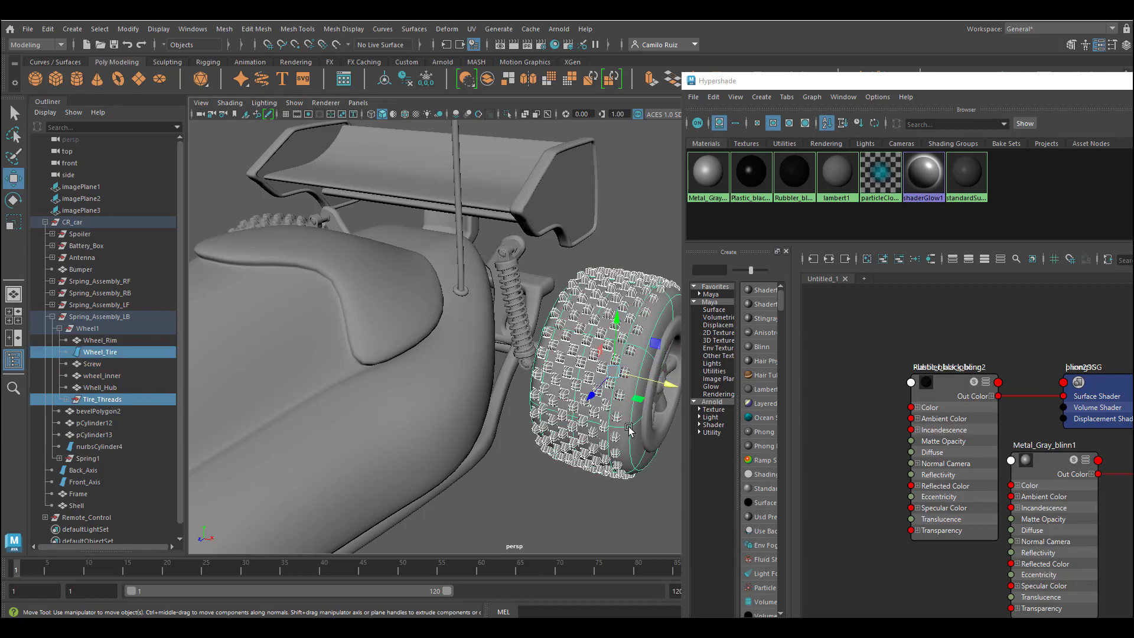
right_click(751, 170)
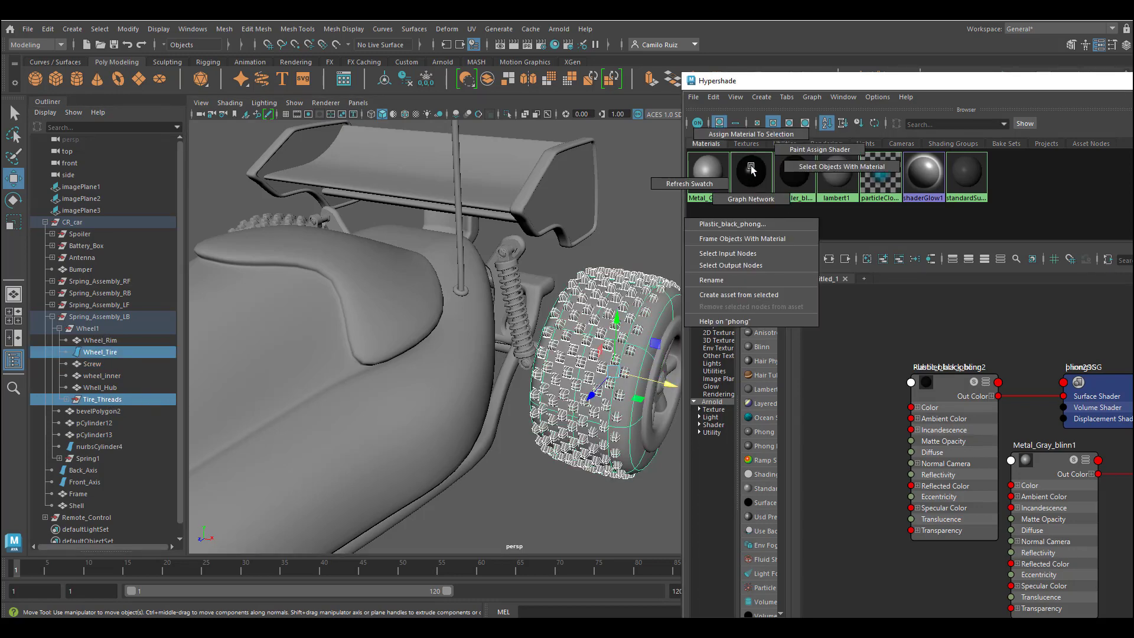
click(744, 135)
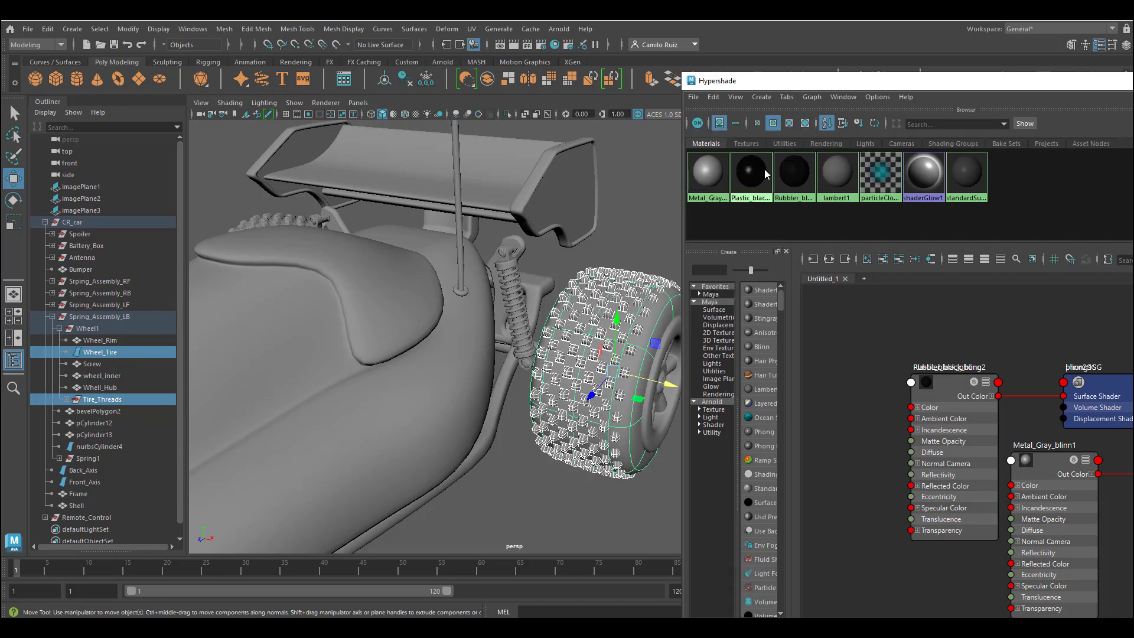
click(800, 176)
right_click(798, 176)
click(781, 139)
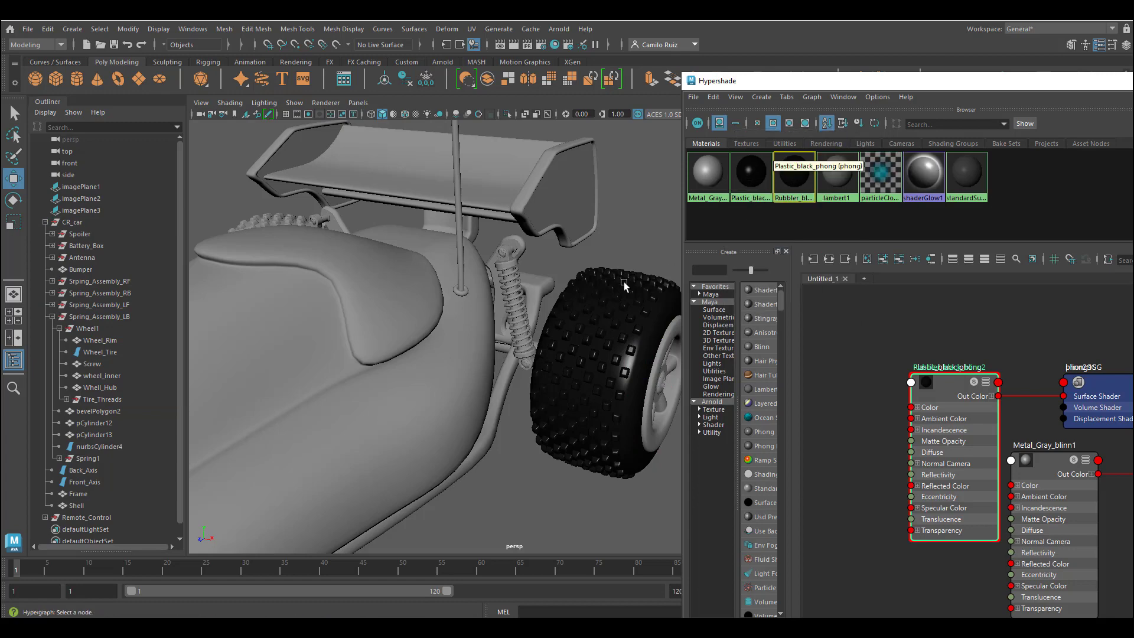
Select Wheel1 with all its parts and assign Rubbler_black_blinn2 to the whole left back wheel.
click(92, 329)
shift+click(109, 400)
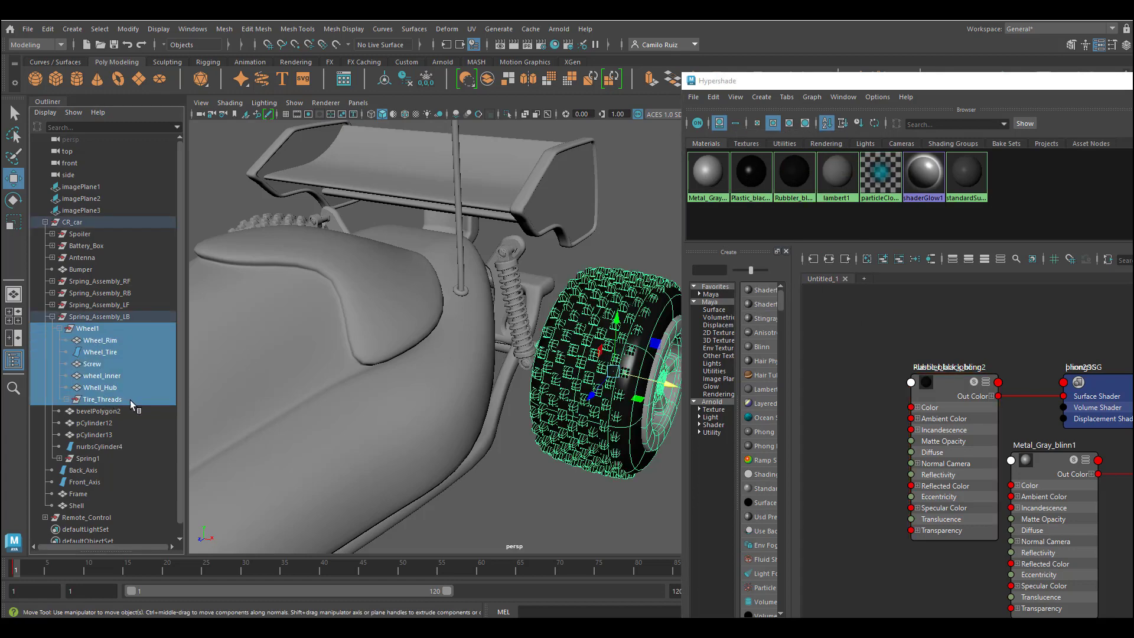
right_click(753, 178)
click(746, 137)
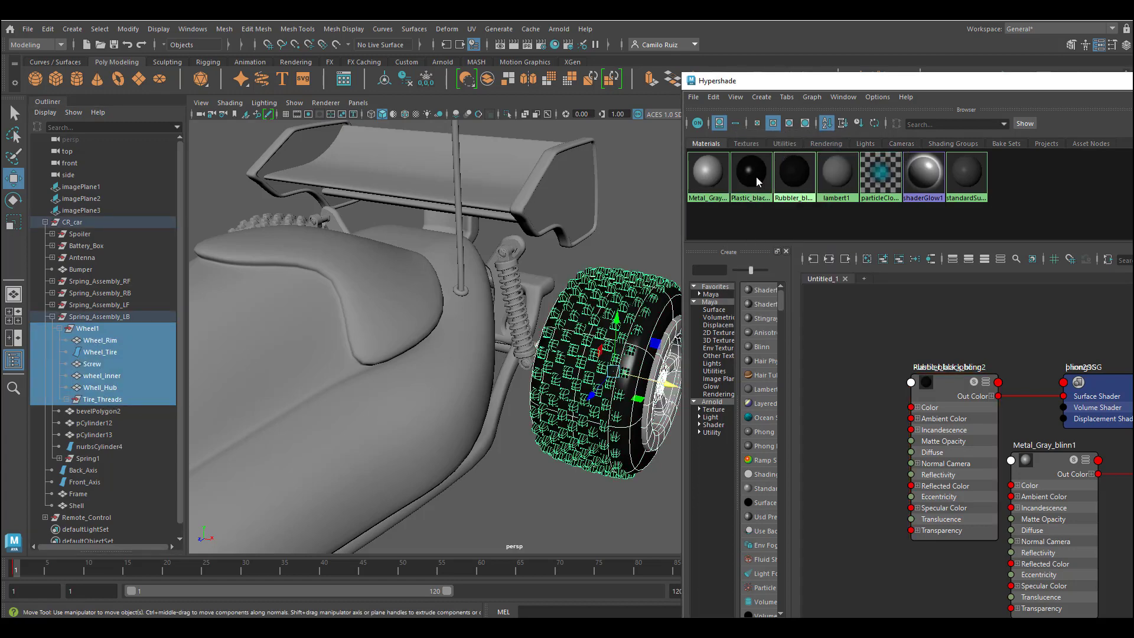
Move the Remote_Control group sideways, away from the car, to clear the view of the left back wheel's outer side.
click(630, 231)
alt+drag(631, 232, 502, 378)
alt+middle_drag(503, 378, 408, 384)
click(278, 335)
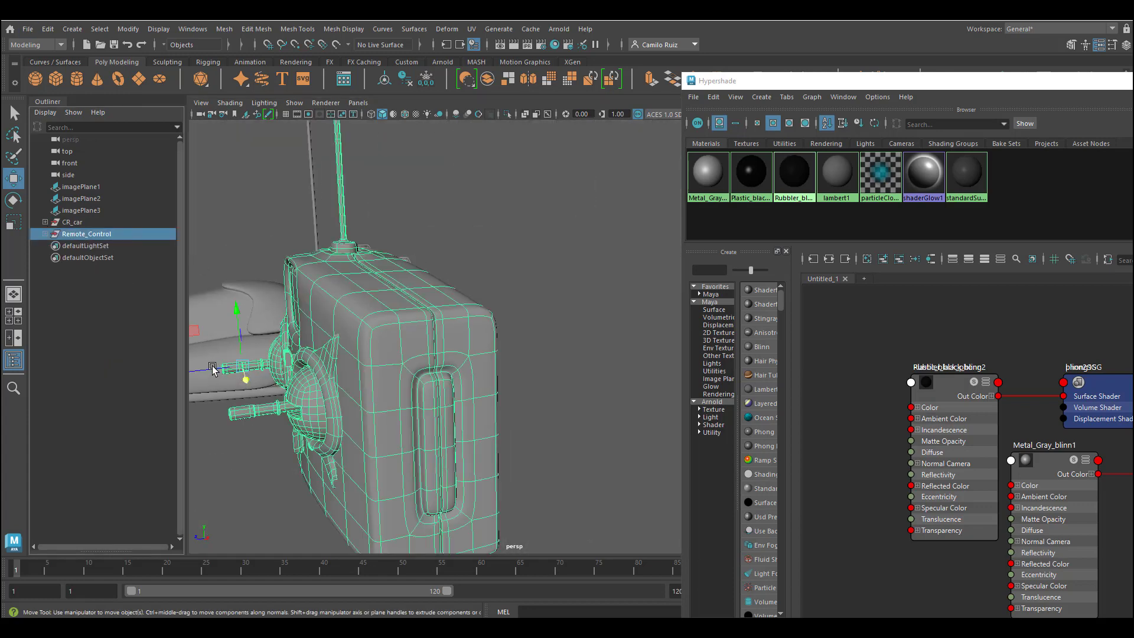
drag(212, 369, 597, 372)
alt+drag(418, 422, 542, 456)
alt+middle_drag(541, 456, 426, 428)
scroll(422, 369, up, 5)
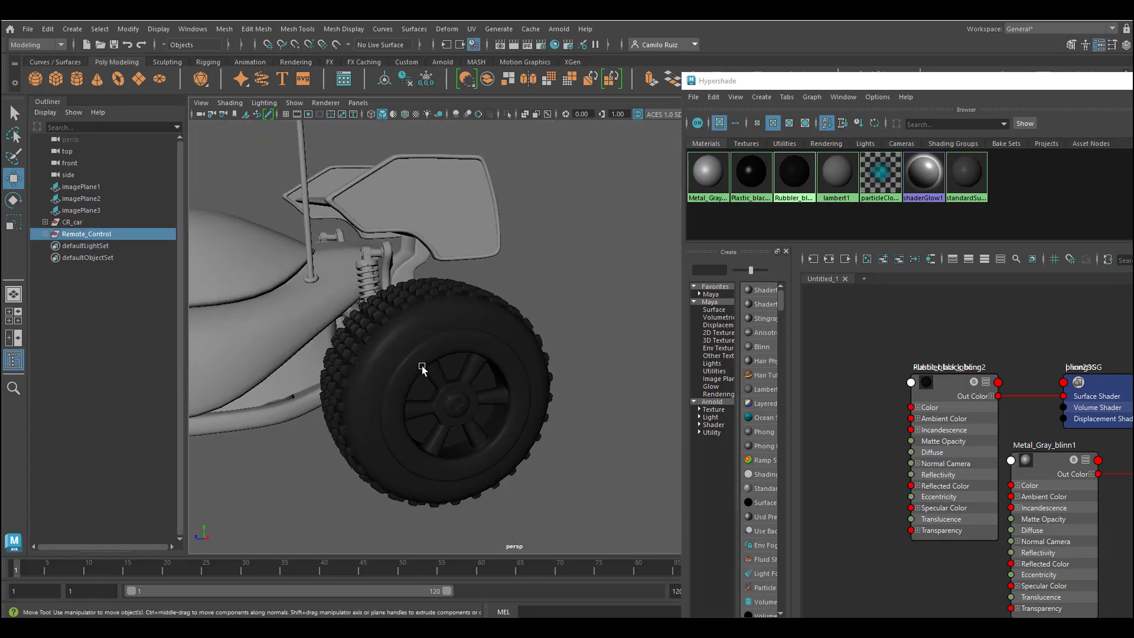
Assign Plastic_black_phong to the left back wheel's rim.
click(421, 367)
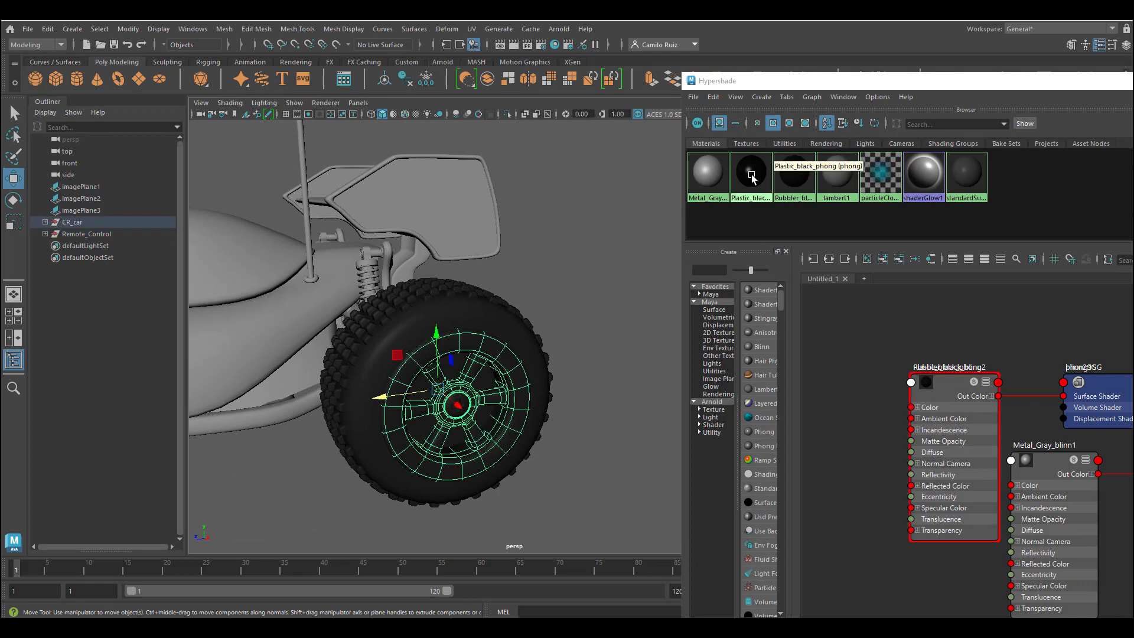
middle_drag(752, 171, 723, 167)
right_click(709, 172)
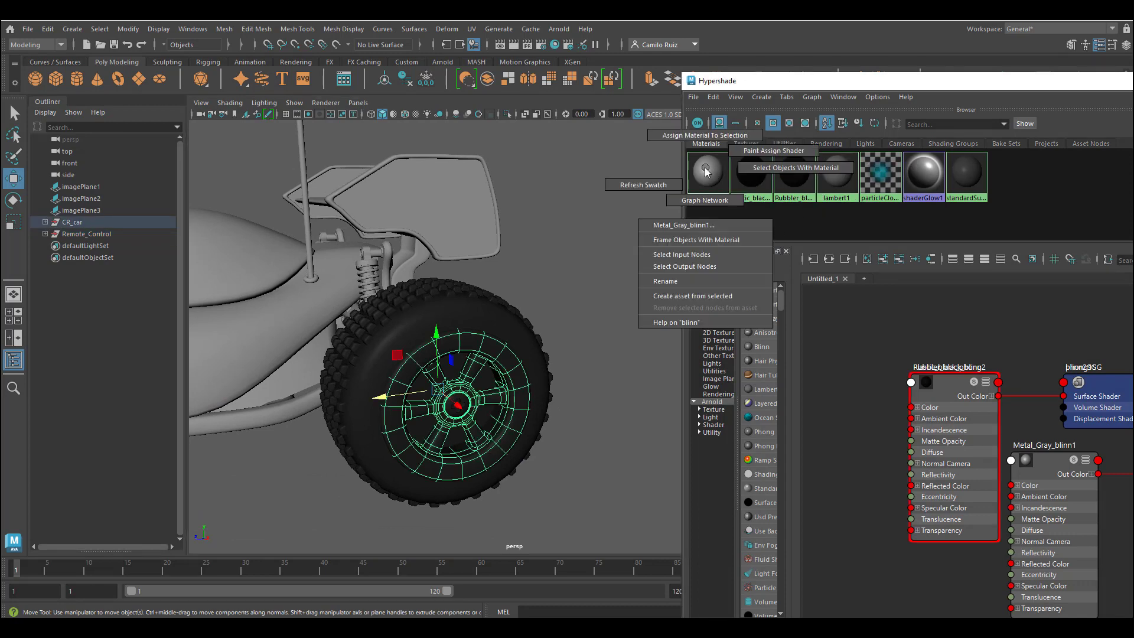
right_drag(752, 175, 743, 137)
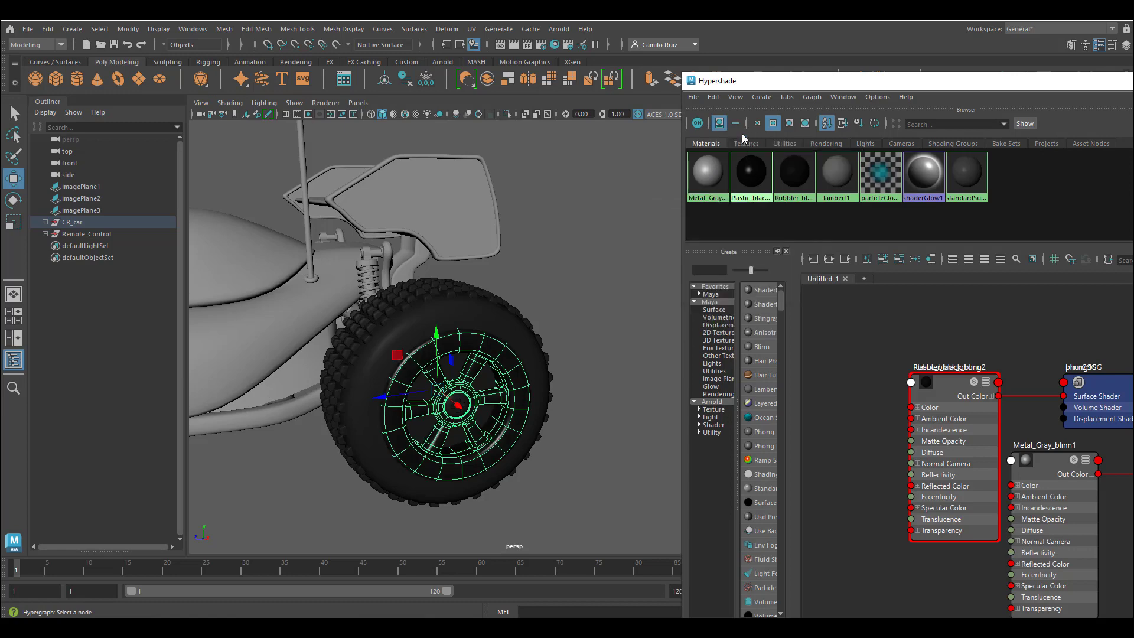
click(572, 309)
alt+drag(532, 405, 464, 331)
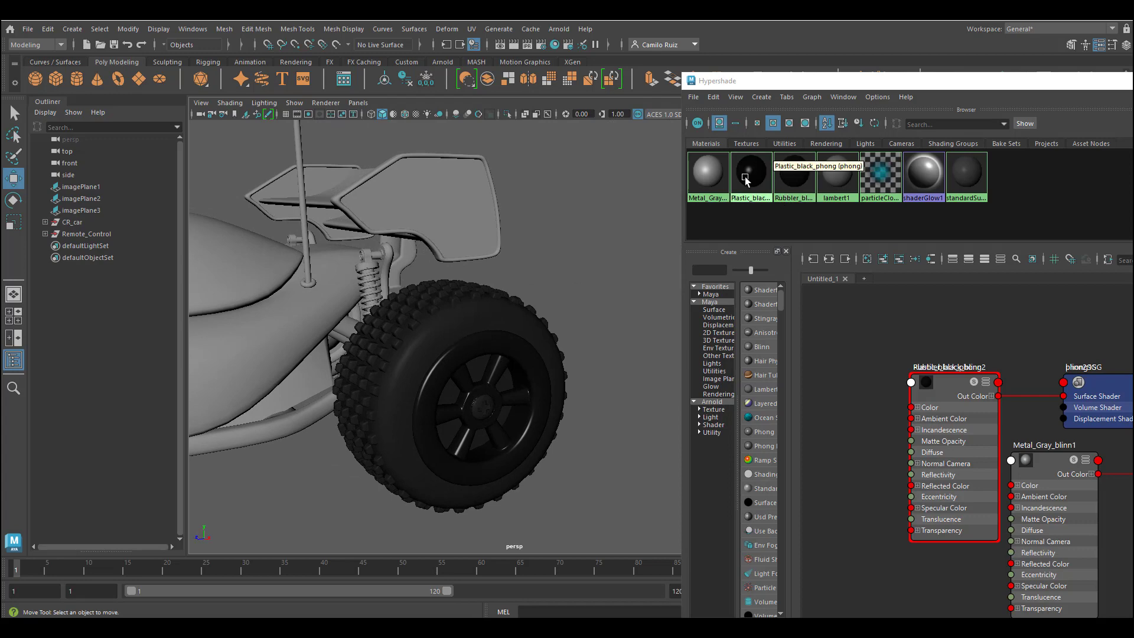
Narrow and reposition the Hypershade window so its material properties show beside the perspective view.
drag(912, 86, 662, 85)
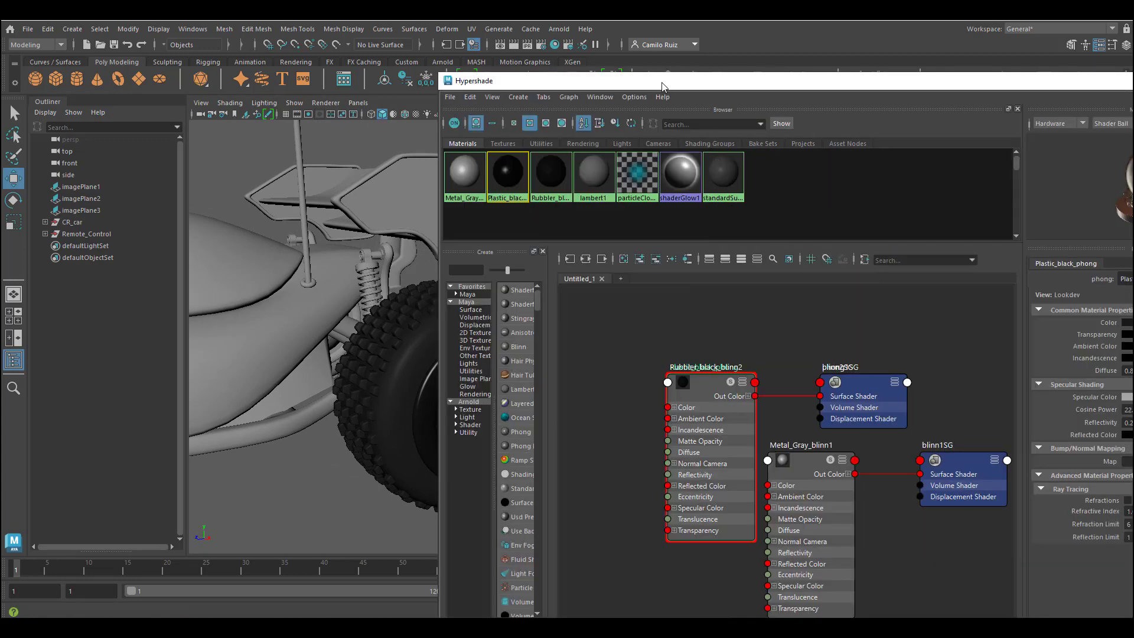
drag(756, 84, 568, 85)
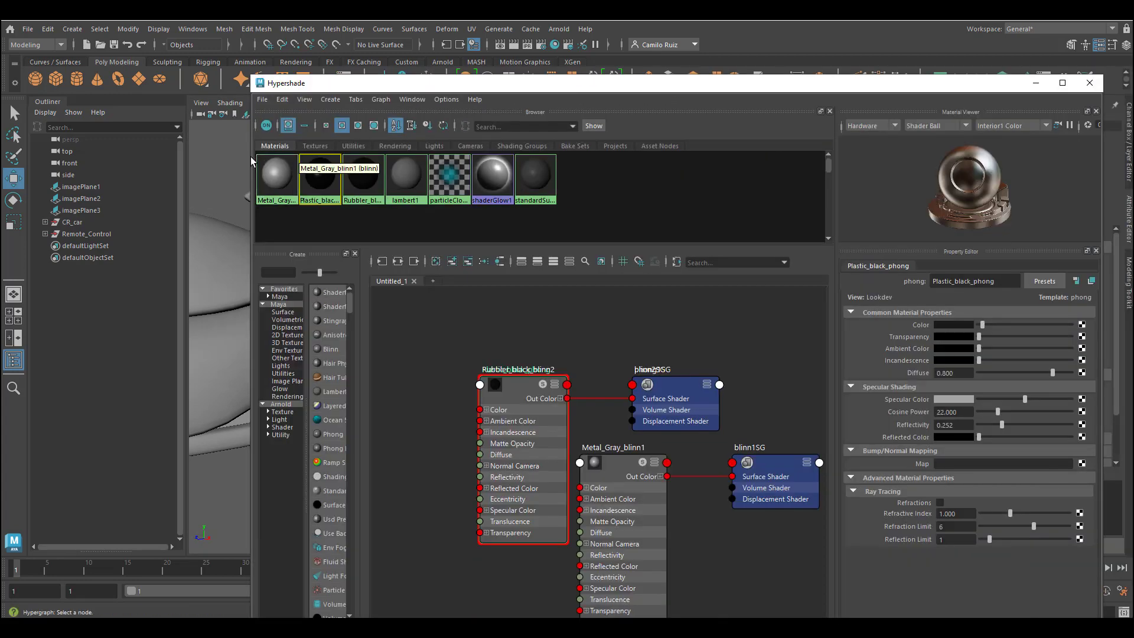
drag(248, 156, 528, 156)
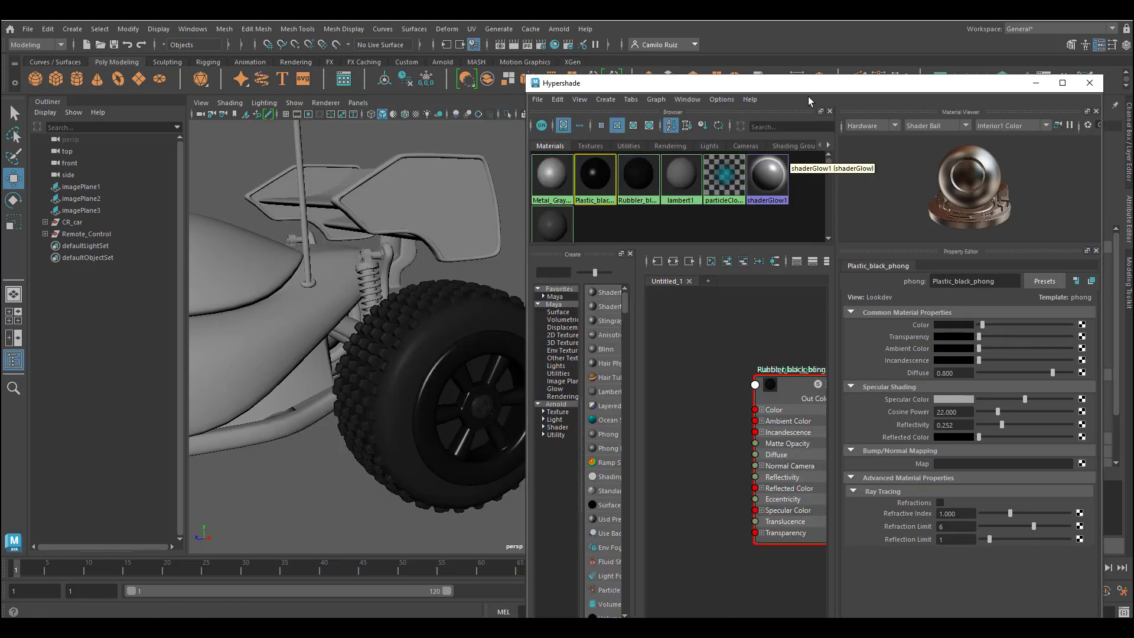
drag(782, 89, 833, 62)
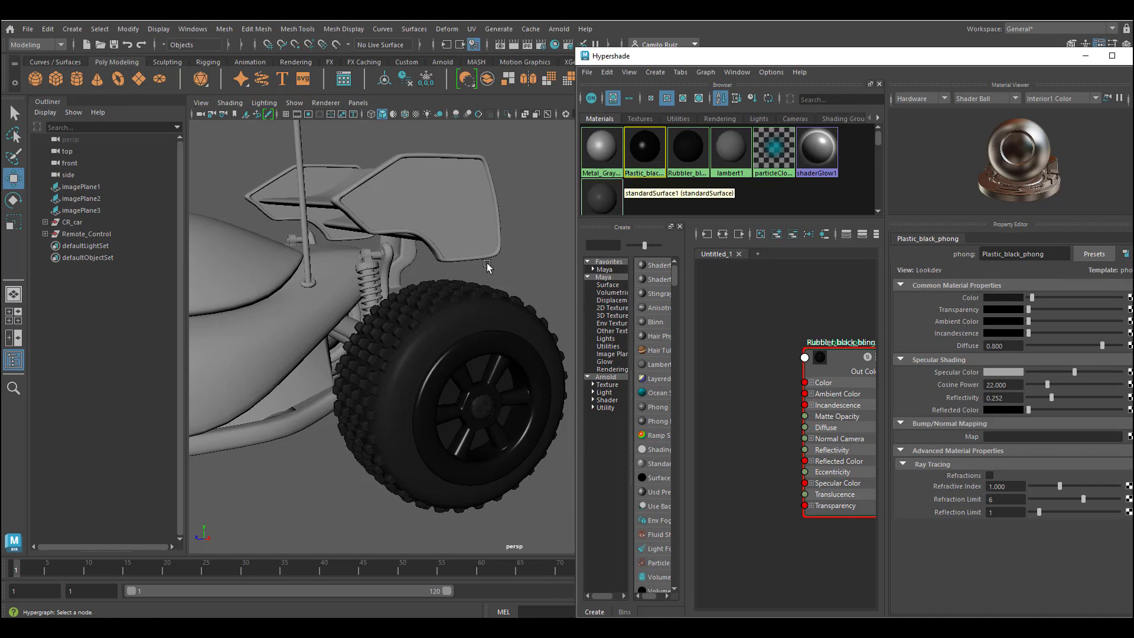
Make the color of Rubbler_black_blinn2 slightly lighter.
click(442, 330)
click(697, 147)
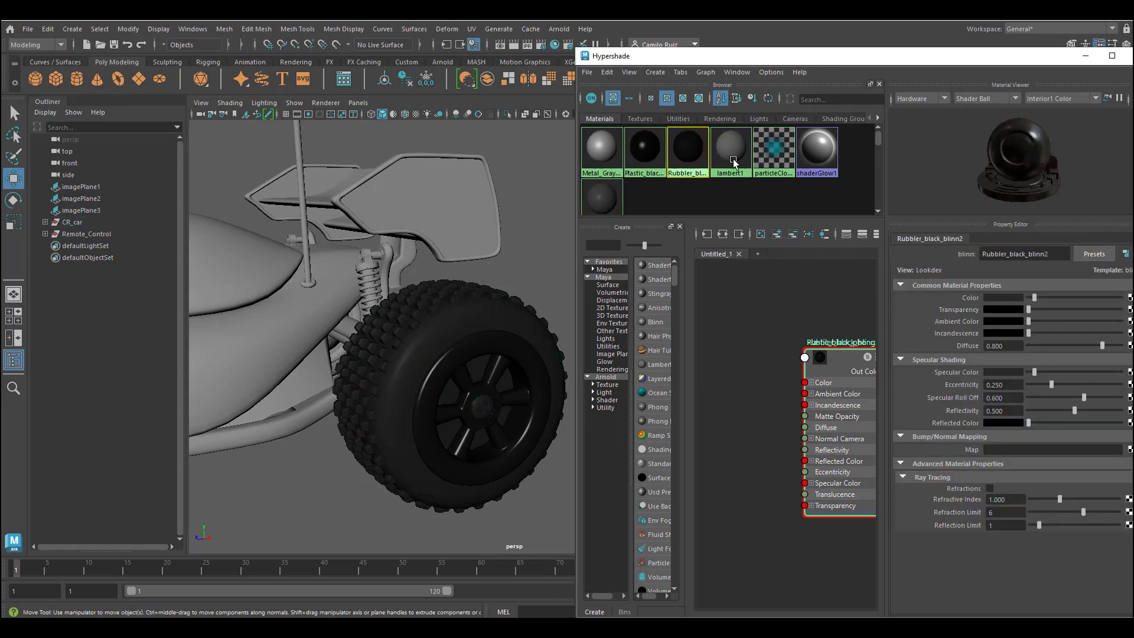
mouse_move(1034, 297)
mouse_down()
mouse_move(1053, 299)
mouse_move(1039, 300)
mouse_up()
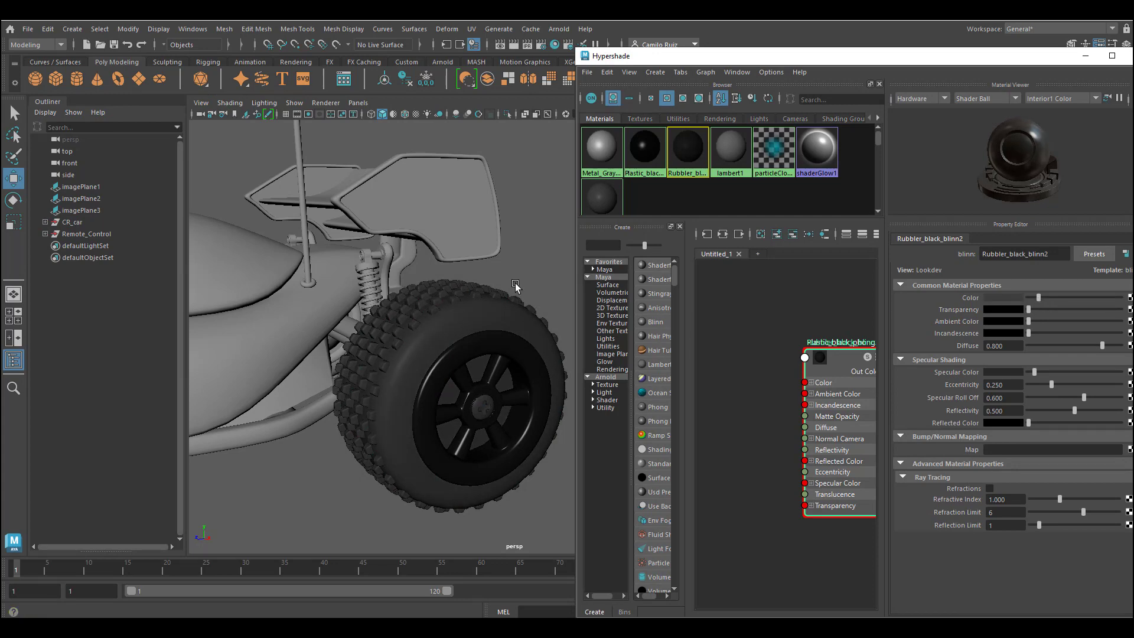
Assign Metal_Gray_blinn1 to the screw at the center of the left back wheel.
alt+drag(517, 286, 334, 399)
scroll(440, 403, up, 5)
scroll(402, 426, up, 3)
alt+middle_drag(401, 427, 499, 399)
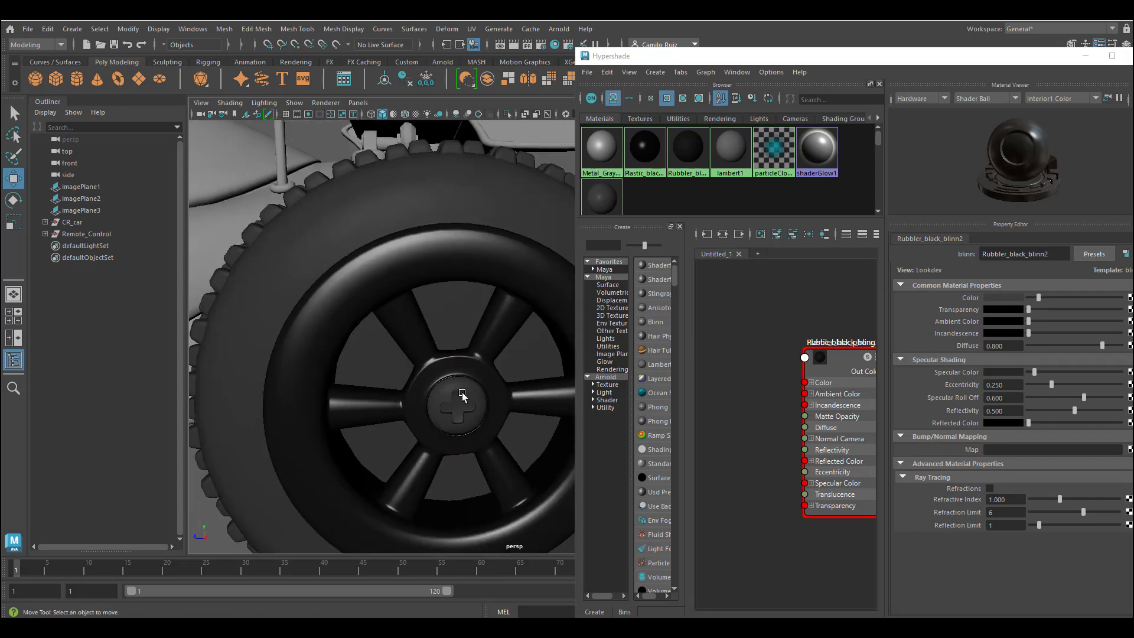
click(459, 391)
right_click(601, 153)
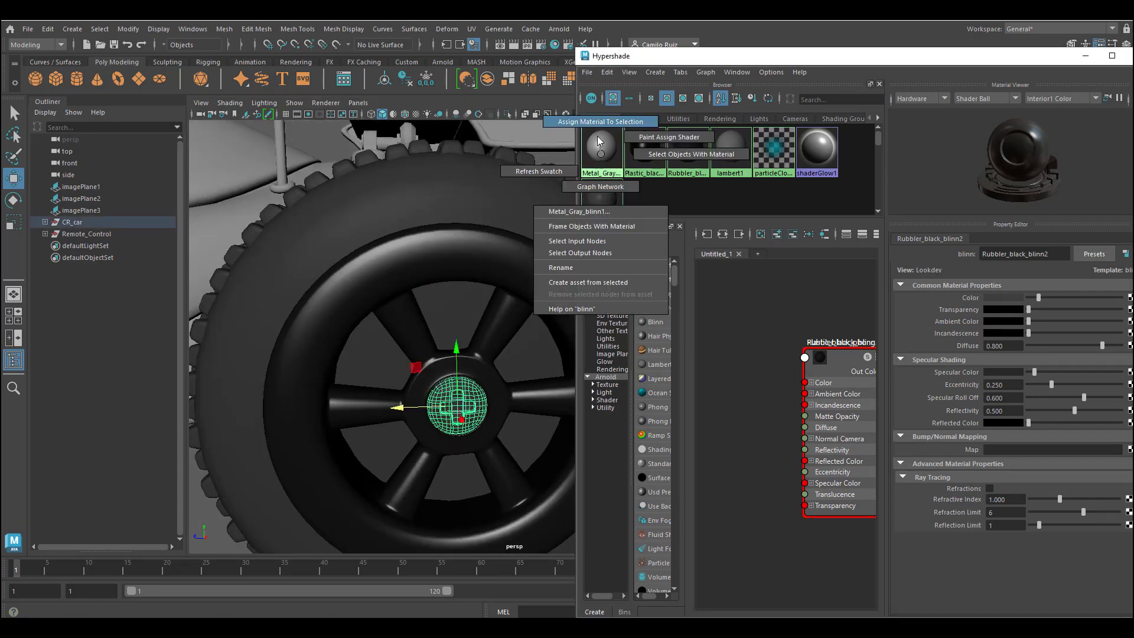
click(588, 122)
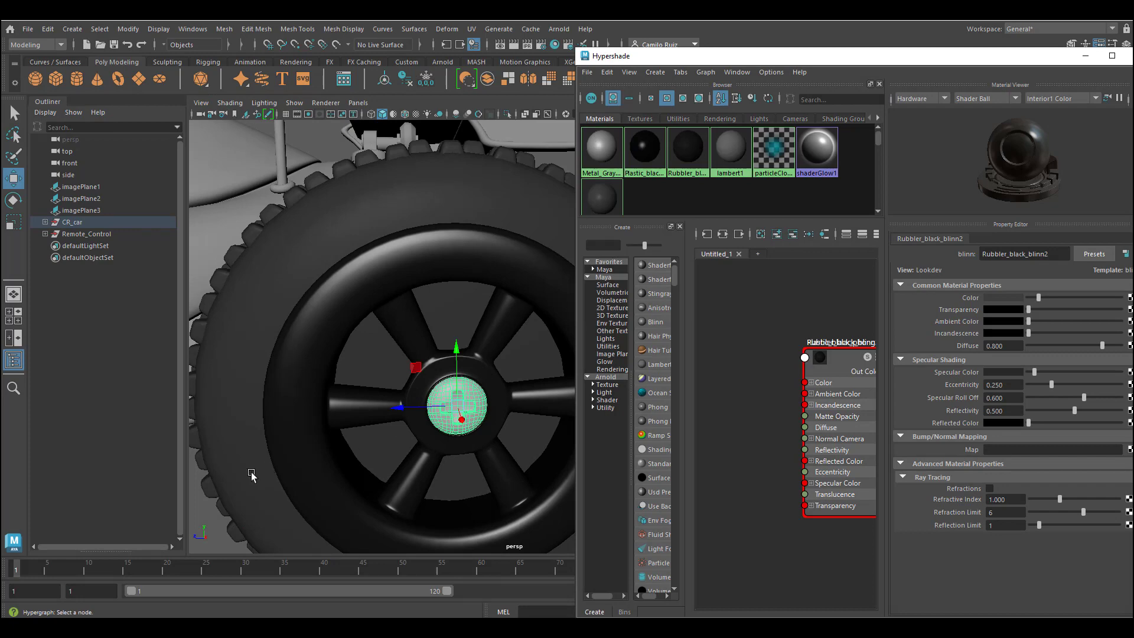
click(216, 531)
Assign Plastic_black_phong to the inner part behind the spokes of the left back wheel.
alt+middle_drag(319, 527, 334, 434)
scroll(354, 427, down, 6)
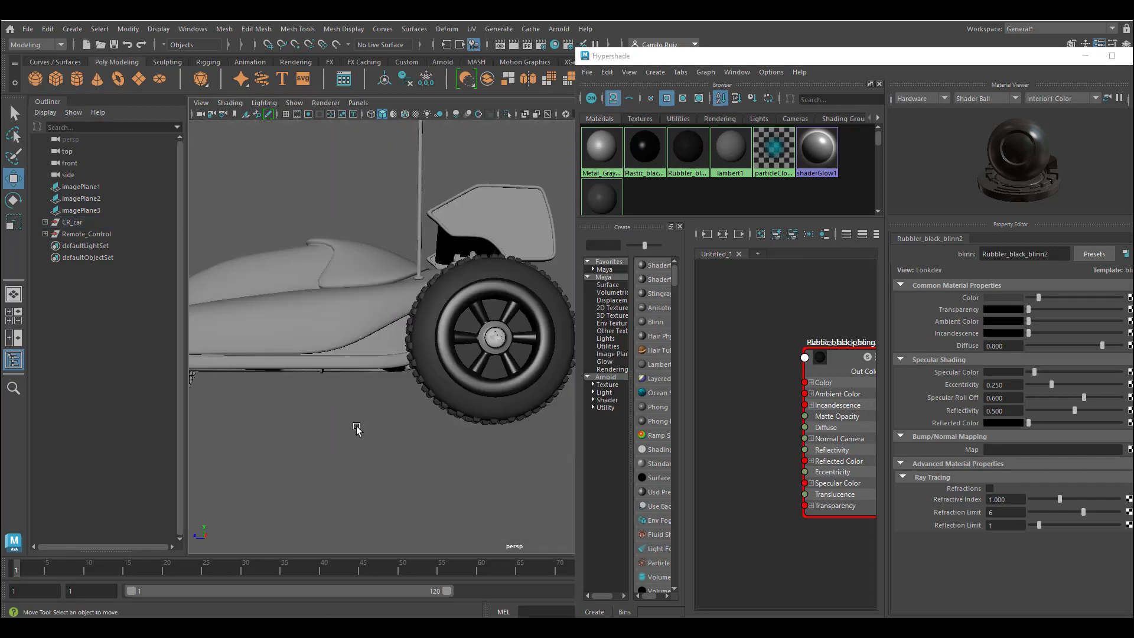
scroll(357, 430, up, 5)
click(469, 390)
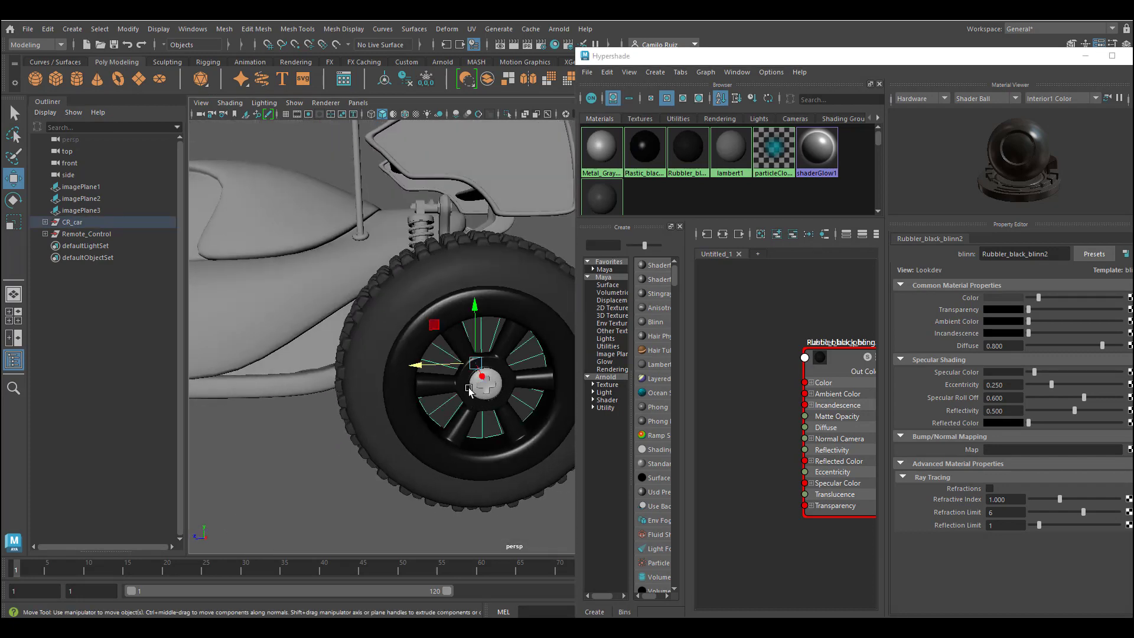
right_click(645, 155)
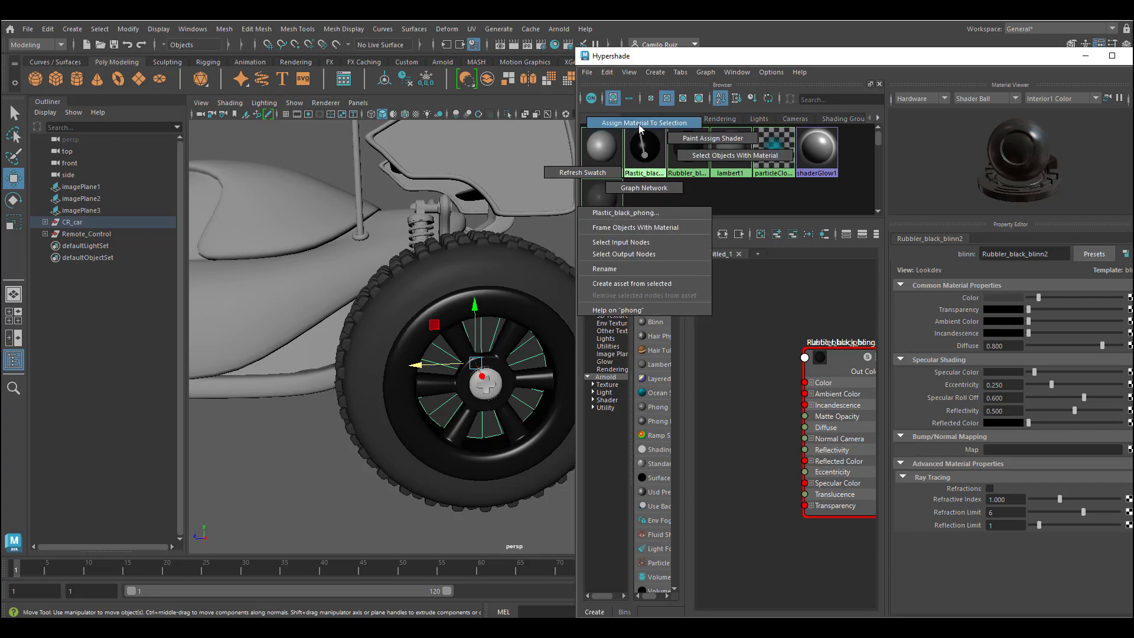
right_drag(640, 126, 642, 125)
click(275, 480)
Assign Rubbler_black_blinn2 to Wheel_Tire and Tire_Threads of the left front wheel.
alt+drag(315, 466, 372, 484)
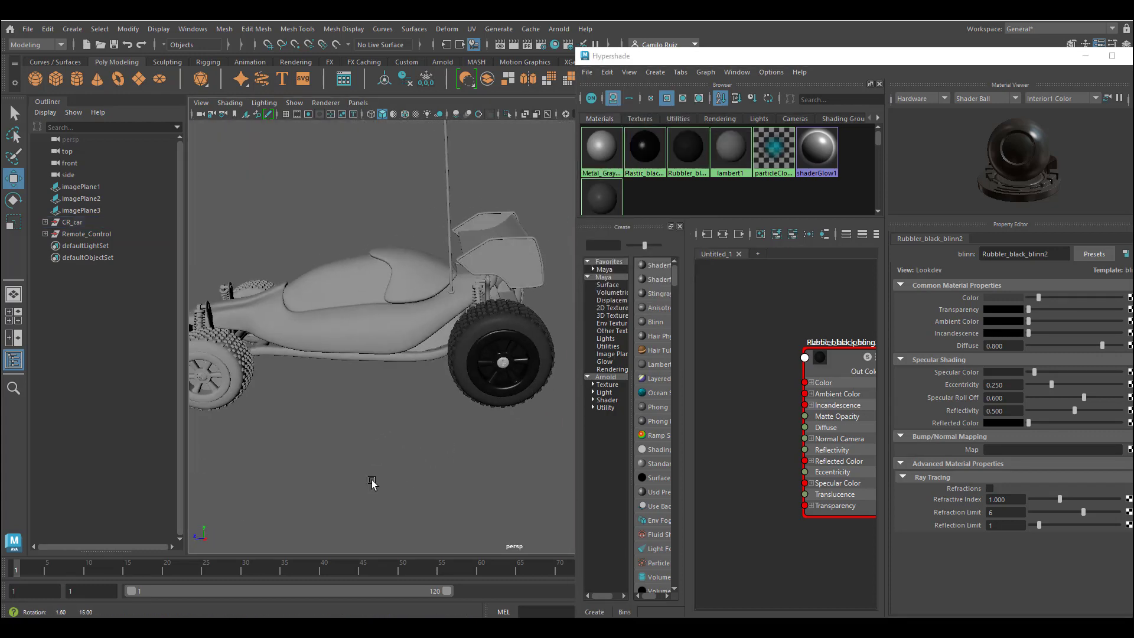
alt+right_drag(372, 481, 463, 454)
alt+middle_drag(408, 451, 531, 443)
click(45, 222)
click(112, 329)
click(114, 343)
shift+click(114, 388)
click(112, 341)
ctrl+click(116, 387)
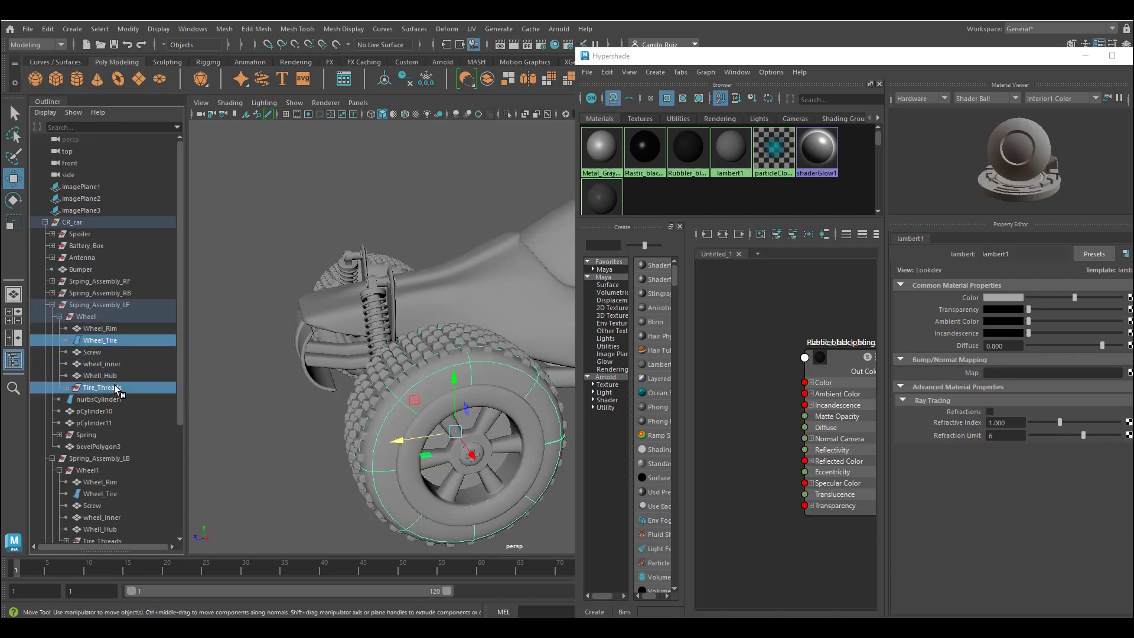
right_drag(684, 160, 641, 110)
Assign Plastic_black_phong to the left front wheel's Wheel_Rim and wheel_inner, and Metal_Gray_blinn1 to its center screw.
click(101, 329)
ctrl+click(101, 364)
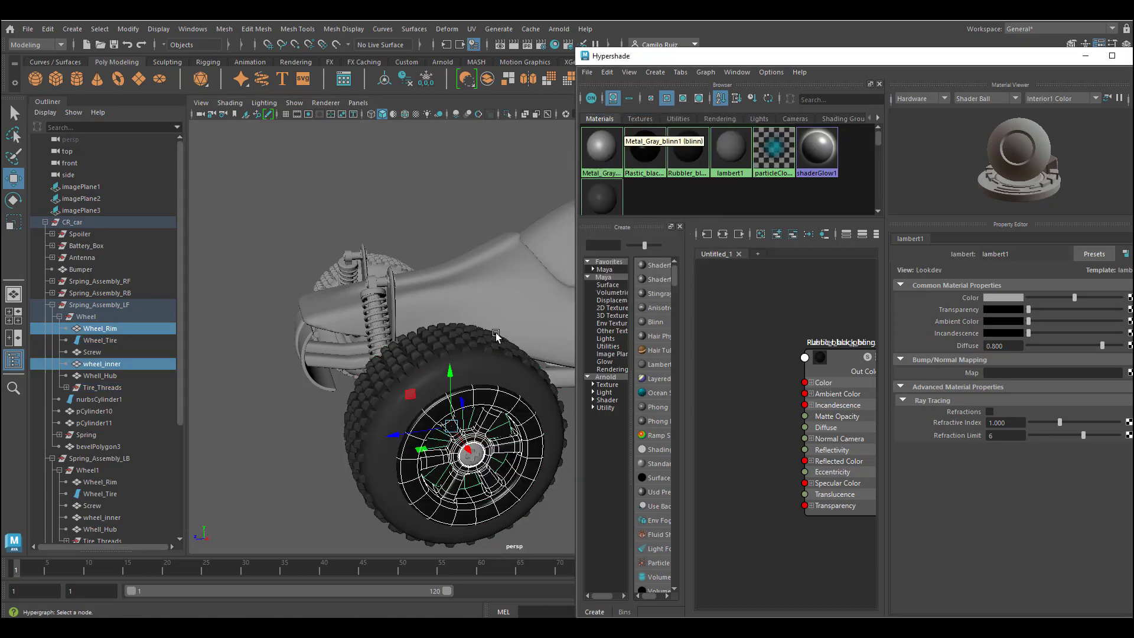
click(475, 455)
right_drag(613, 154, 613, 123)
click(404, 170)
scroll(417, 407, down, 5)
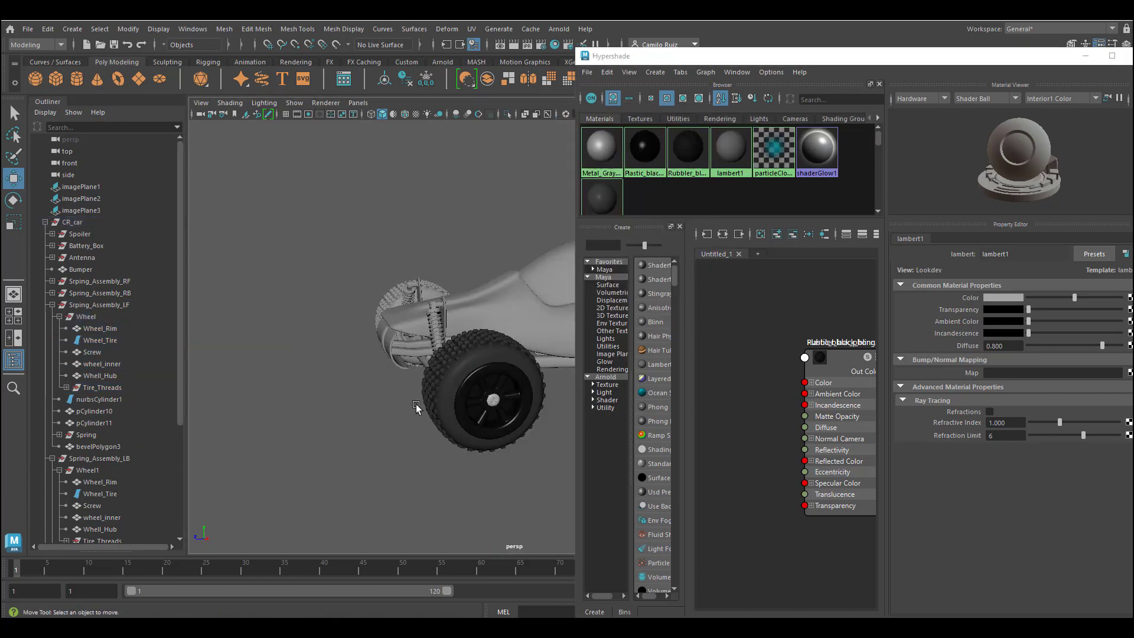
Assign Plastic_black_phong to the car's lower frame bars and to the Bumper at the front.
alt+drag(417, 407, 301, 428)
alt+middle_drag(300, 428, 392, 423)
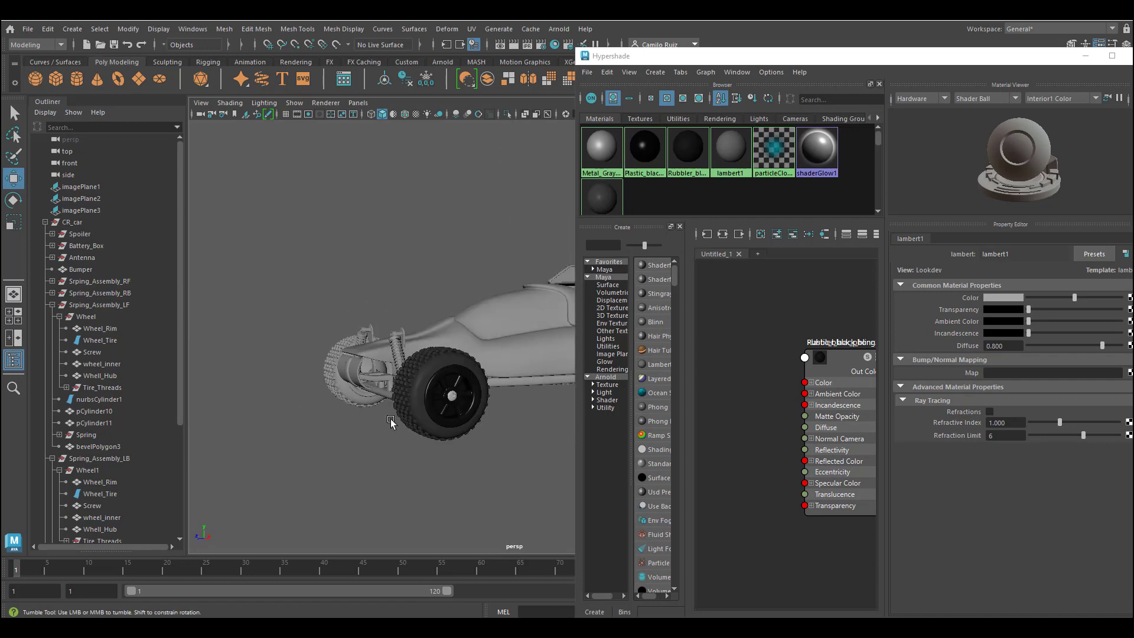
scroll(395, 419, up, 5)
click(422, 413)
alt+drag(397, 417, 469, 421)
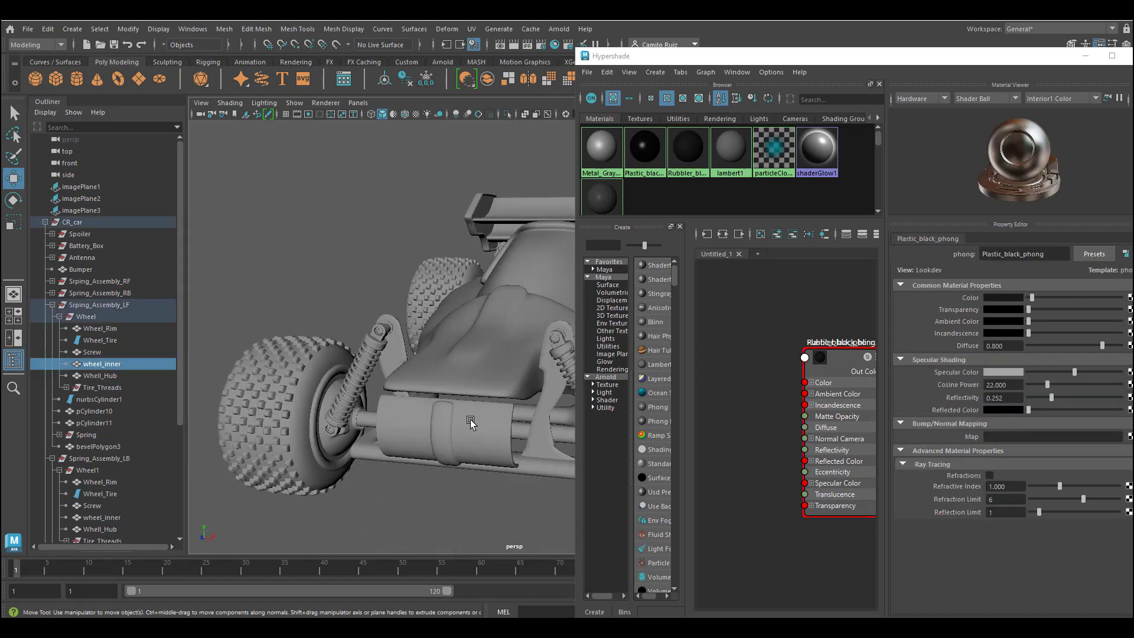
scroll(469, 421, up, 2)
click(420, 431)
right_drag(642, 143, 641, 147)
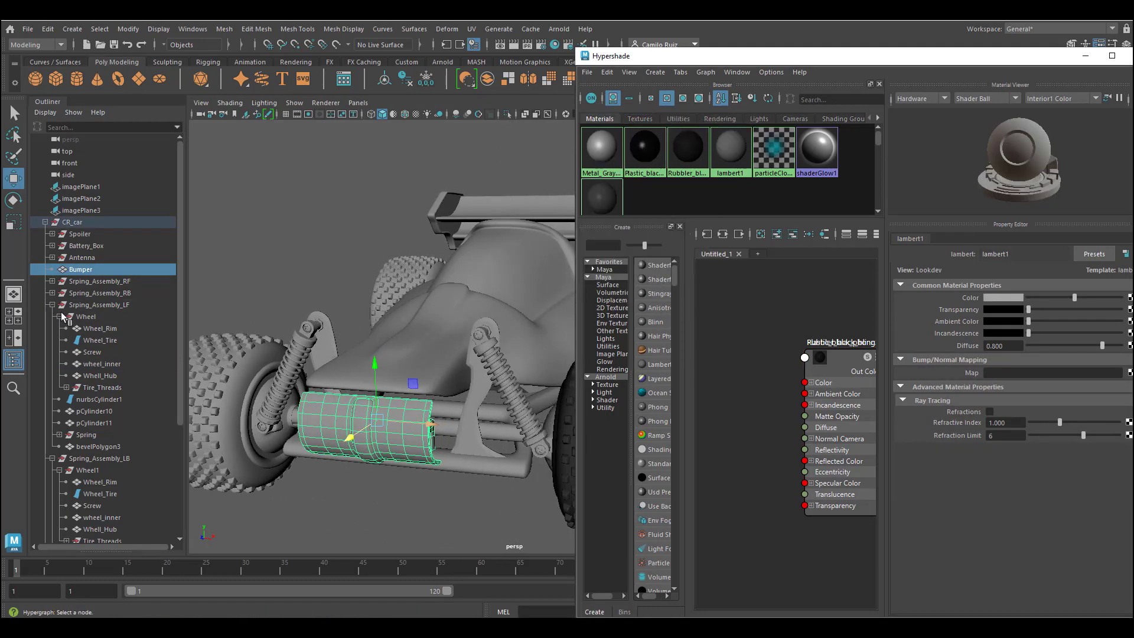
click(75, 273)
click(471, 460)
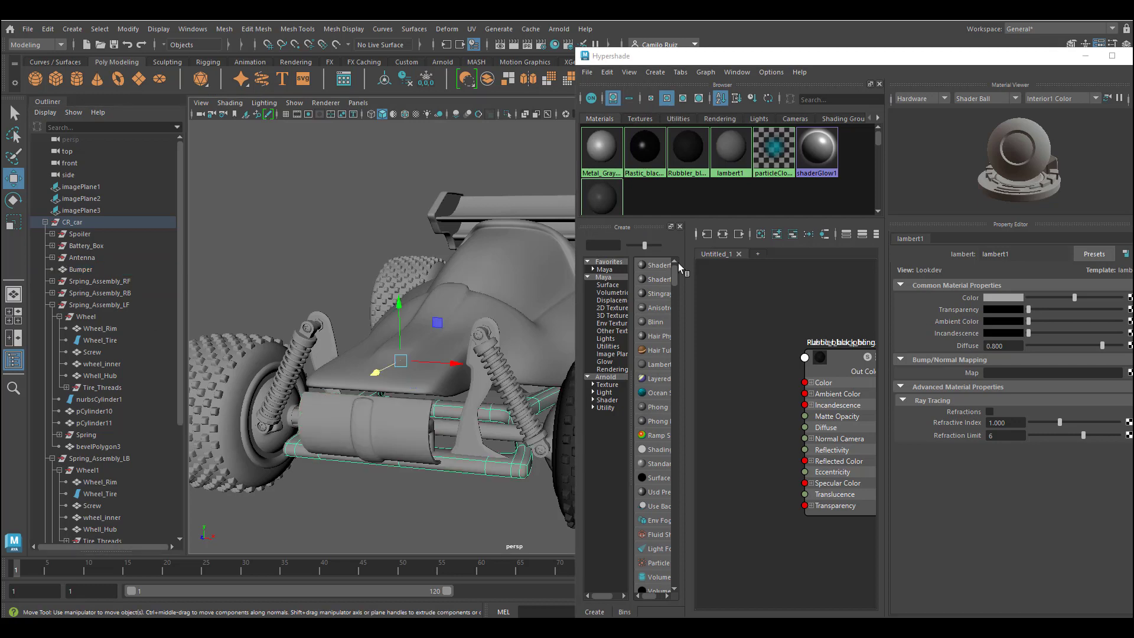
right_click(653, 155)
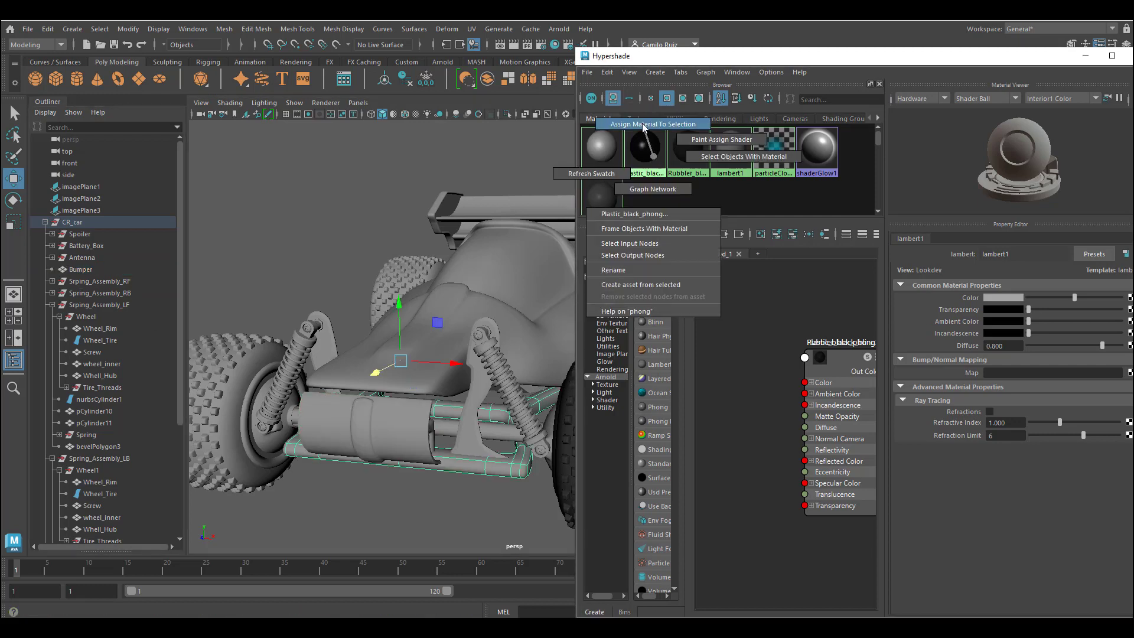
click(644, 125)
click(411, 430)
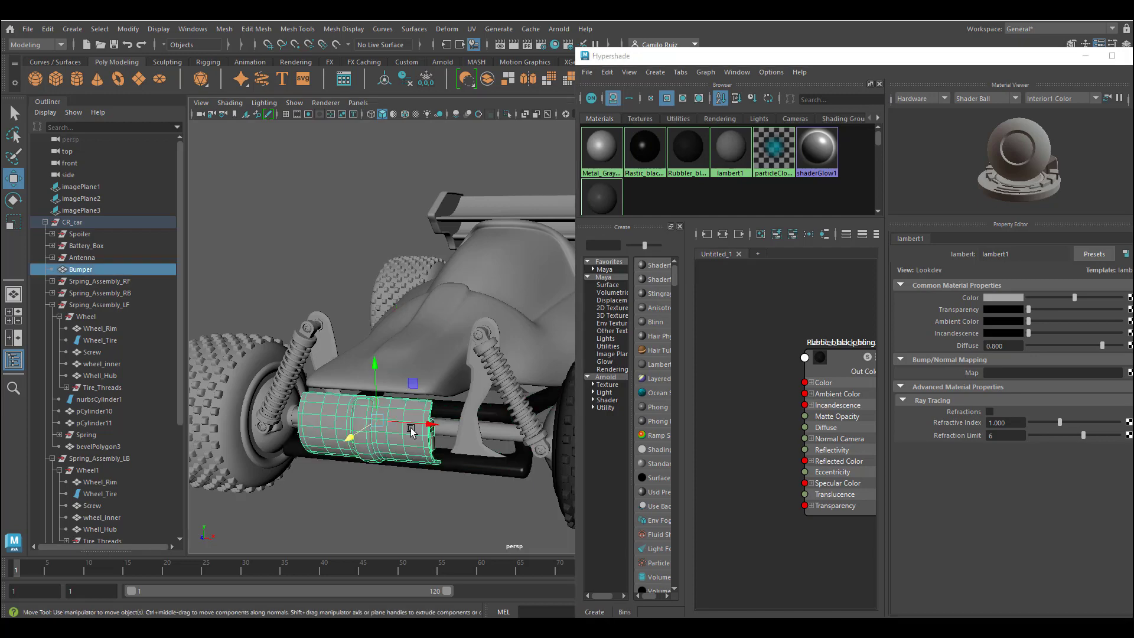
right_drag(642, 152, 630, 119)
Assign Plastic_black_phong to the Battery_Box panels and small latch on the car's underside, and Metal_Gray_blinn1 to the screw head.
alt+drag(465, 362, 415, 289)
click(424, 271)
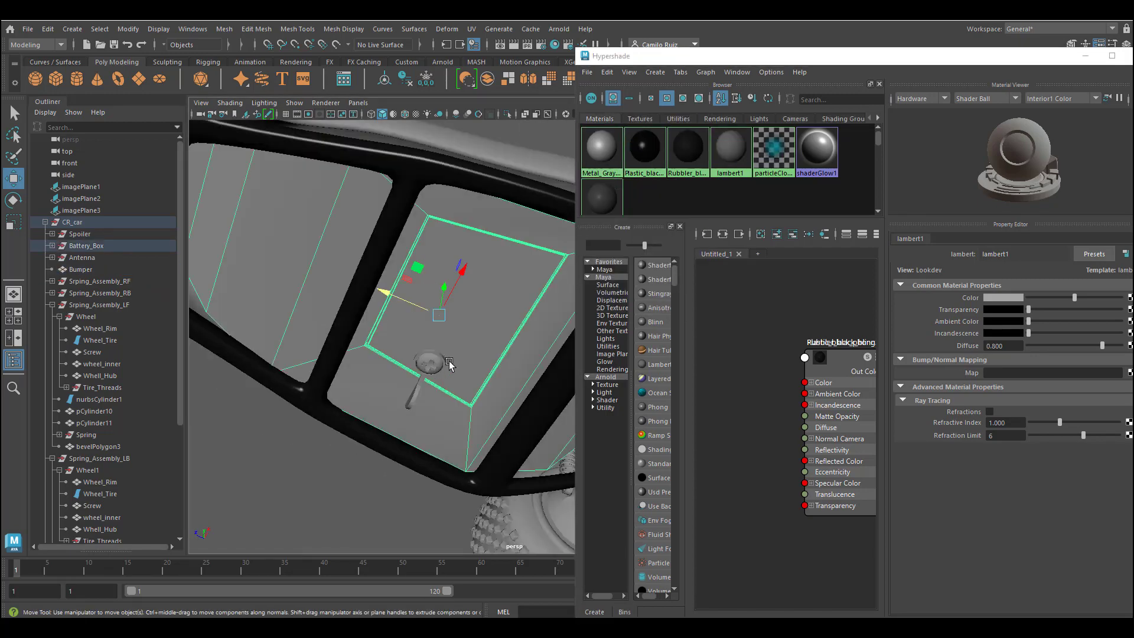
click(415, 401)
right_drag(646, 148, 642, 113)
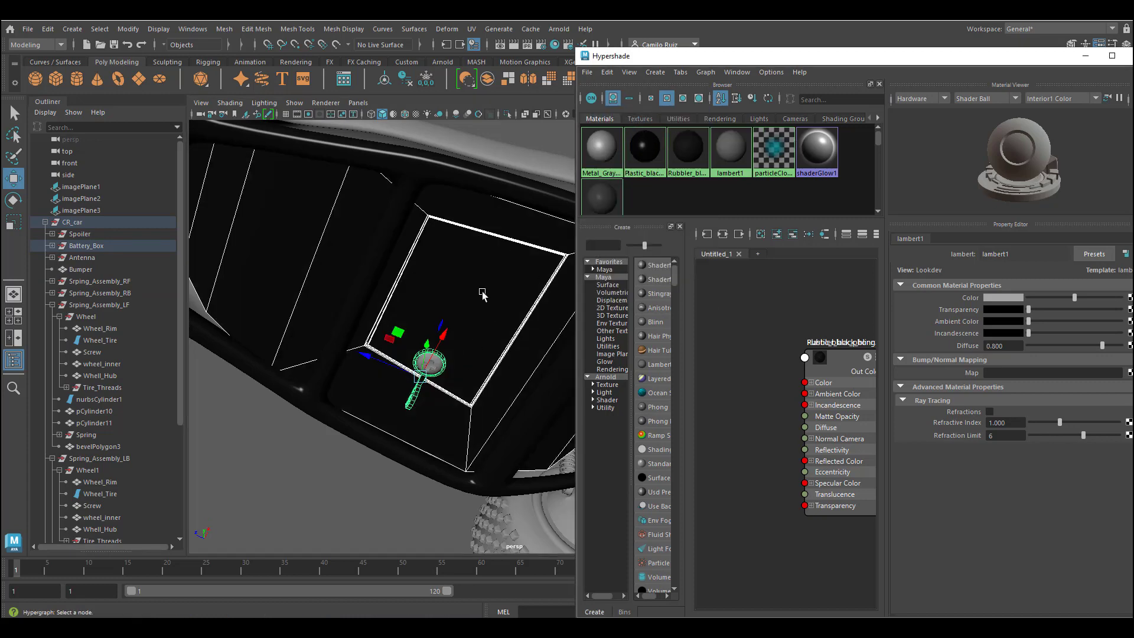
click(434, 368)
right_drag(593, 155, 591, 129)
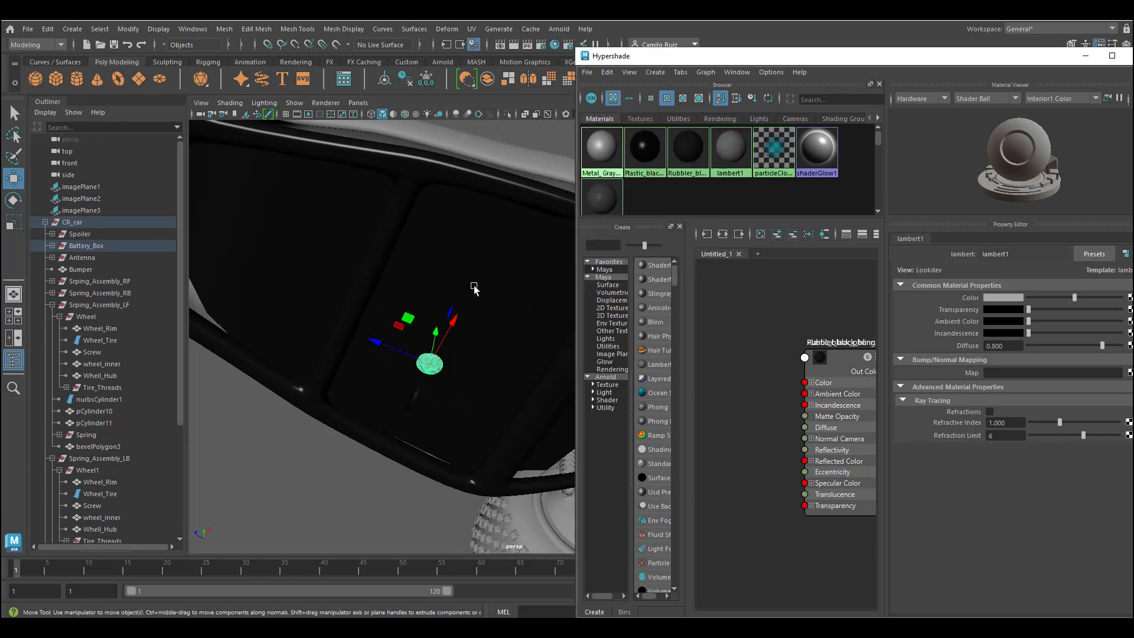
Examine the left front suspension and the parts grouped in Srping_Assembly_LF.
click(349, 473)
alt+drag(349, 472, 408, 408)
scroll(296, 464, down, 5)
scroll(384, 502, up, 3)
scroll(390, 396, up, 5)
alt+middle_drag(378, 390, 450, 353)
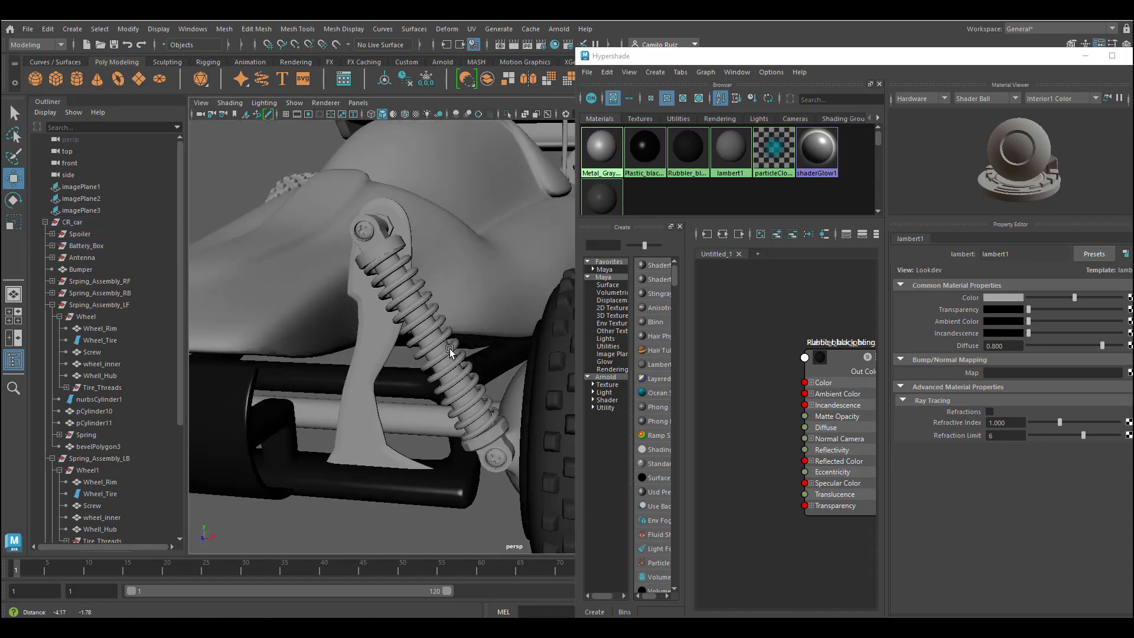
click(449, 352)
click(103, 305)
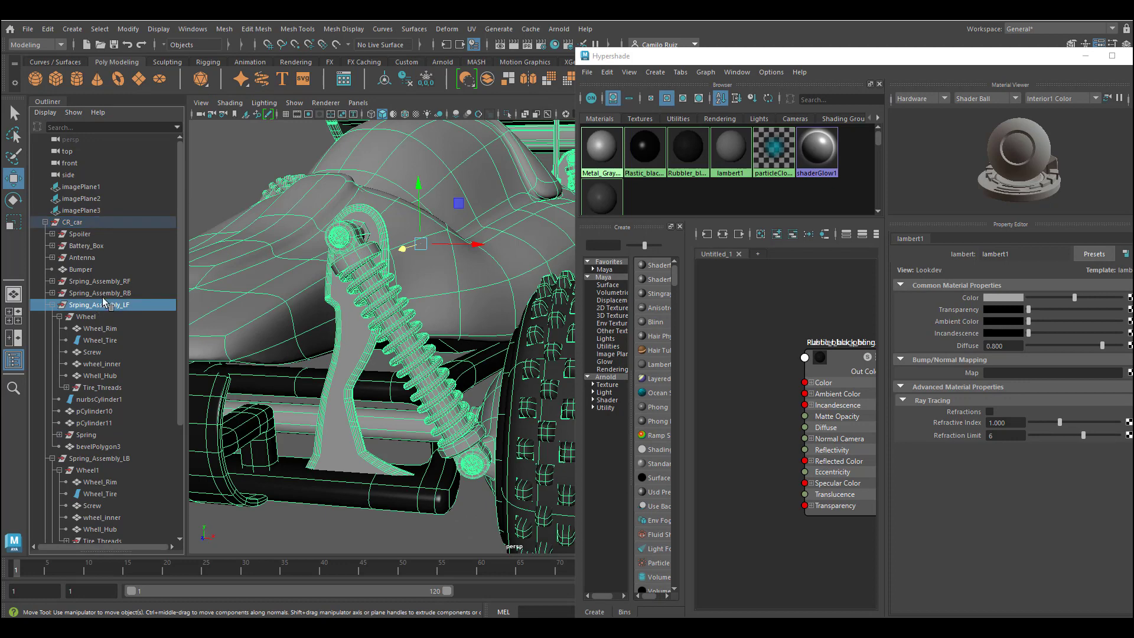
click(102, 298)
click(102, 302)
scroll(495, 348, down, 5)
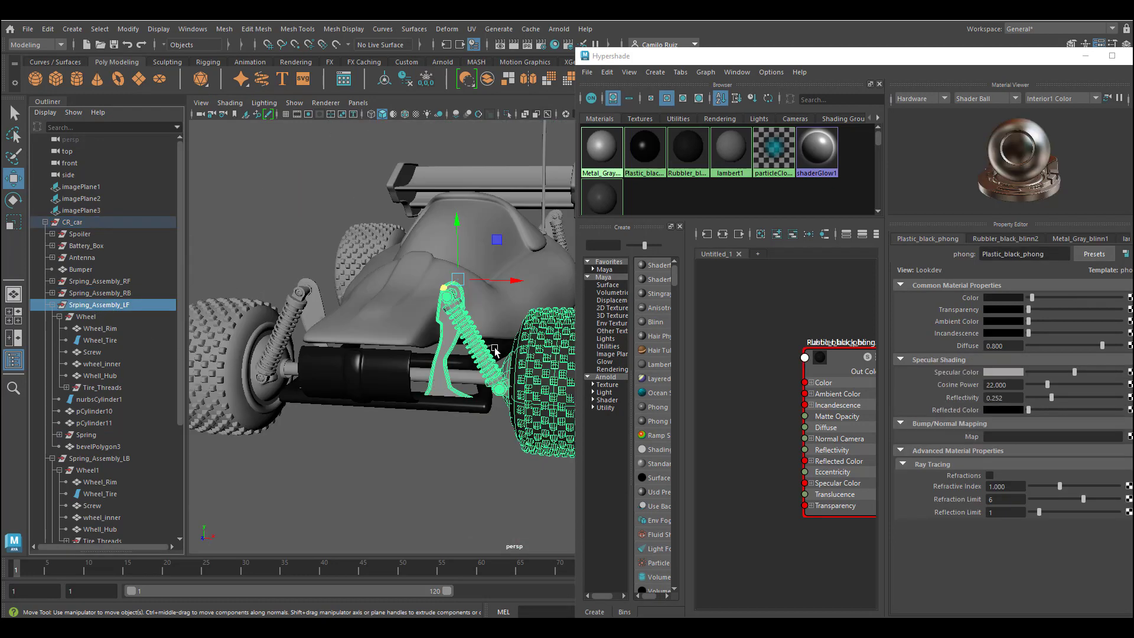
alt+drag(495, 350, 456, 394)
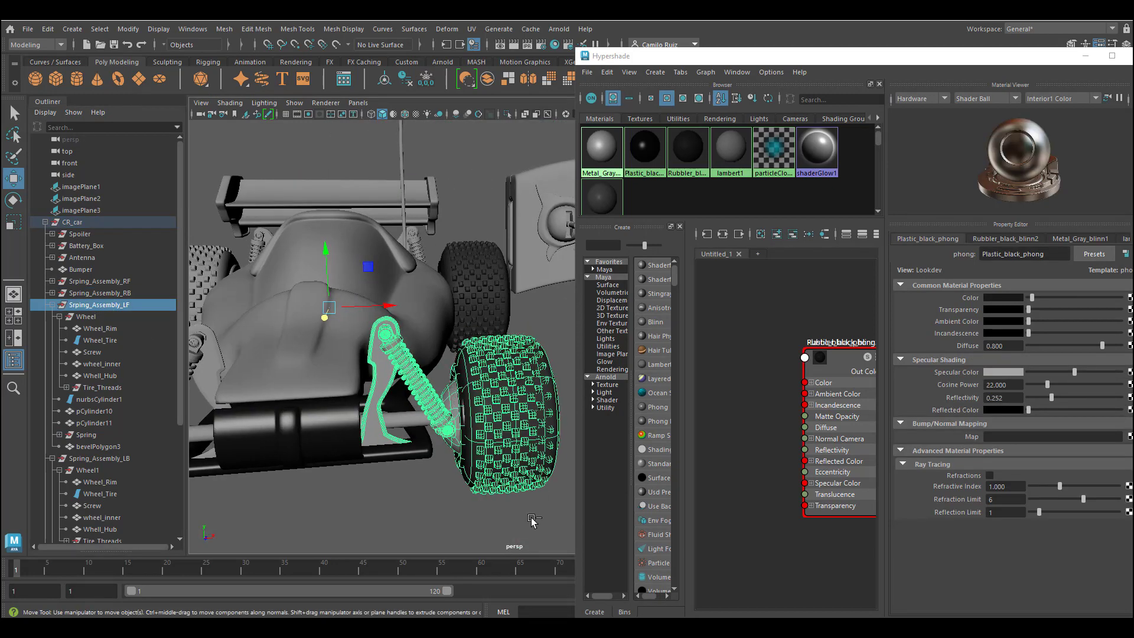
Check the wheel parts inside the left back spring assembly for their assigned materials.
click(52, 305)
click(58, 318)
click(52, 318)
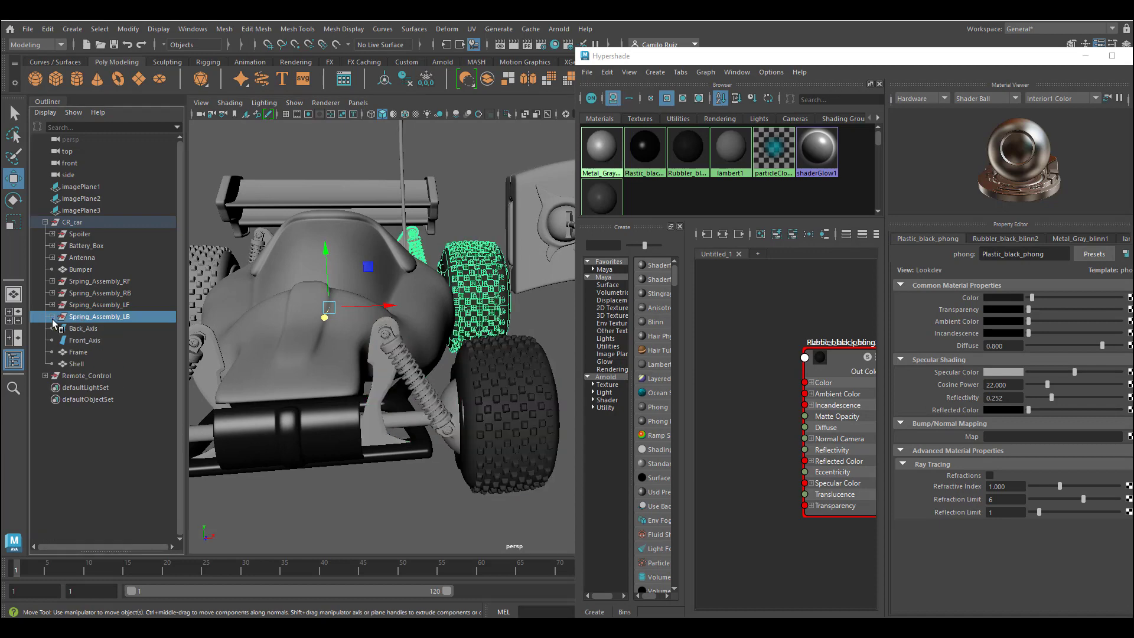
click(54, 317)
click(88, 328)
click(93, 364)
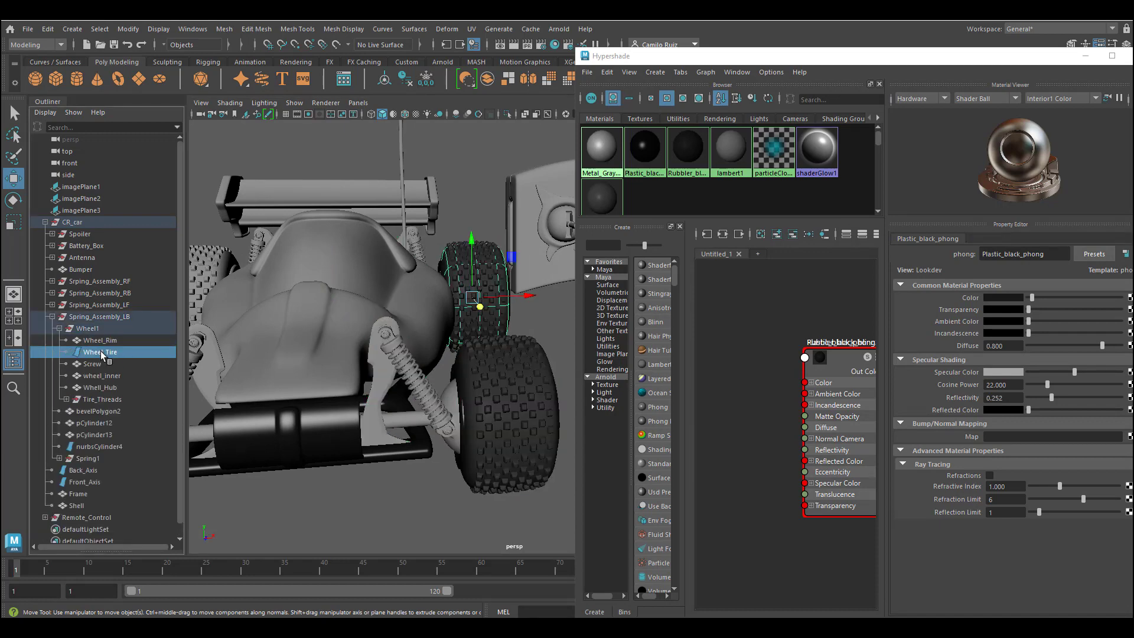
Assign Plastic_black_phong to the left front wheel's Whell_Hub, then filter the Outliner by "hub" and assign a material to the left back one.
click(52, 304)
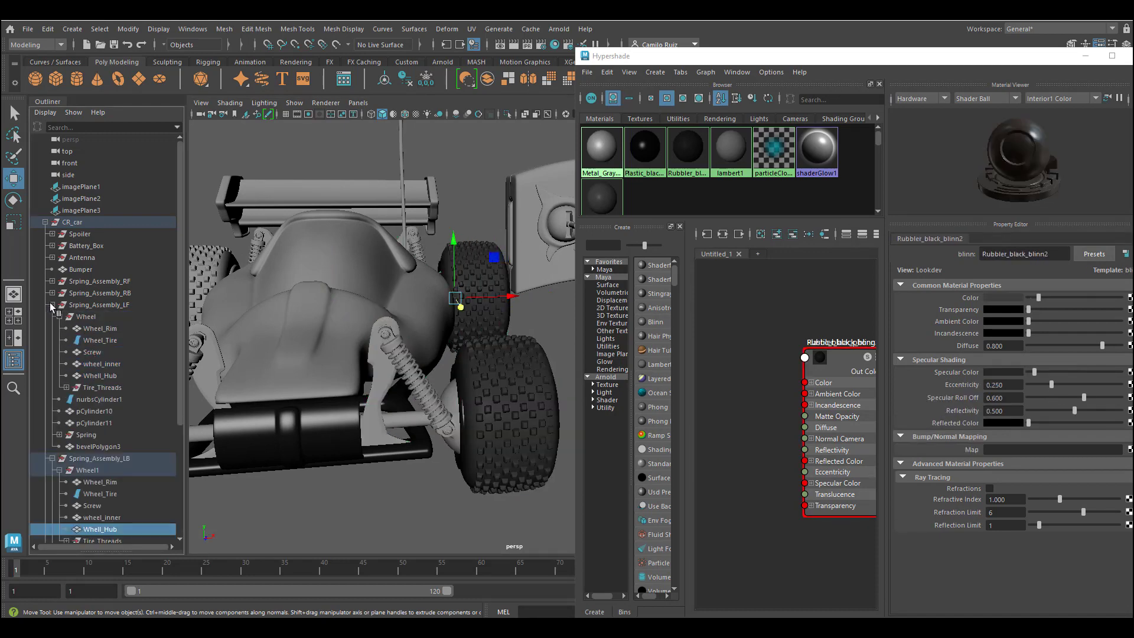
click(86, 317)
click(95, 328)
click(100, 375)
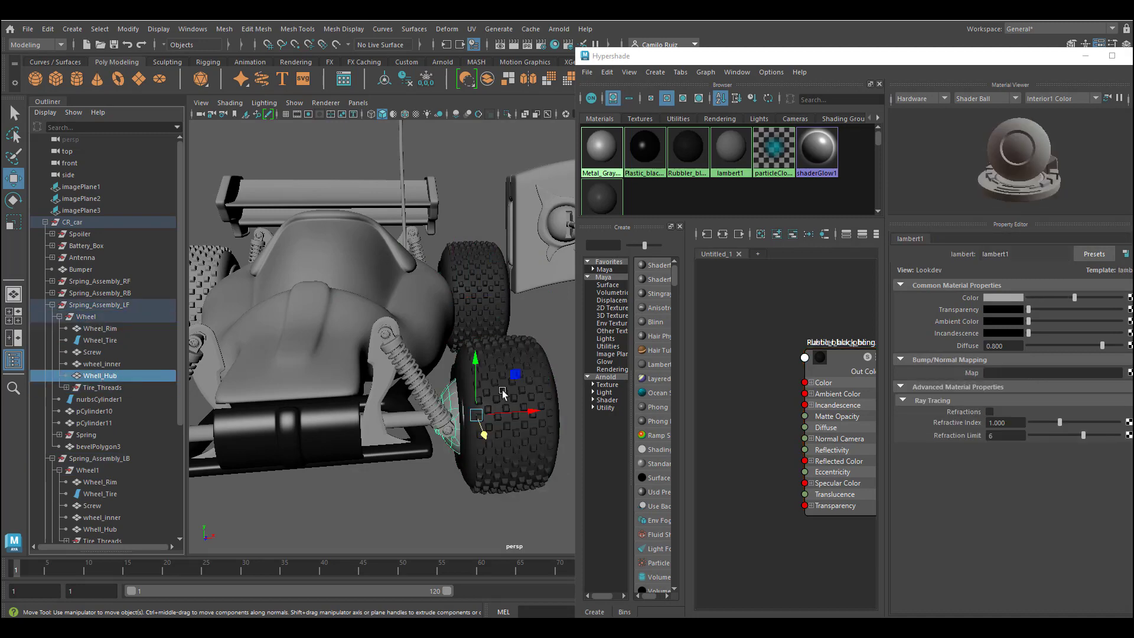
right_drag(648, 148, 642, 114)
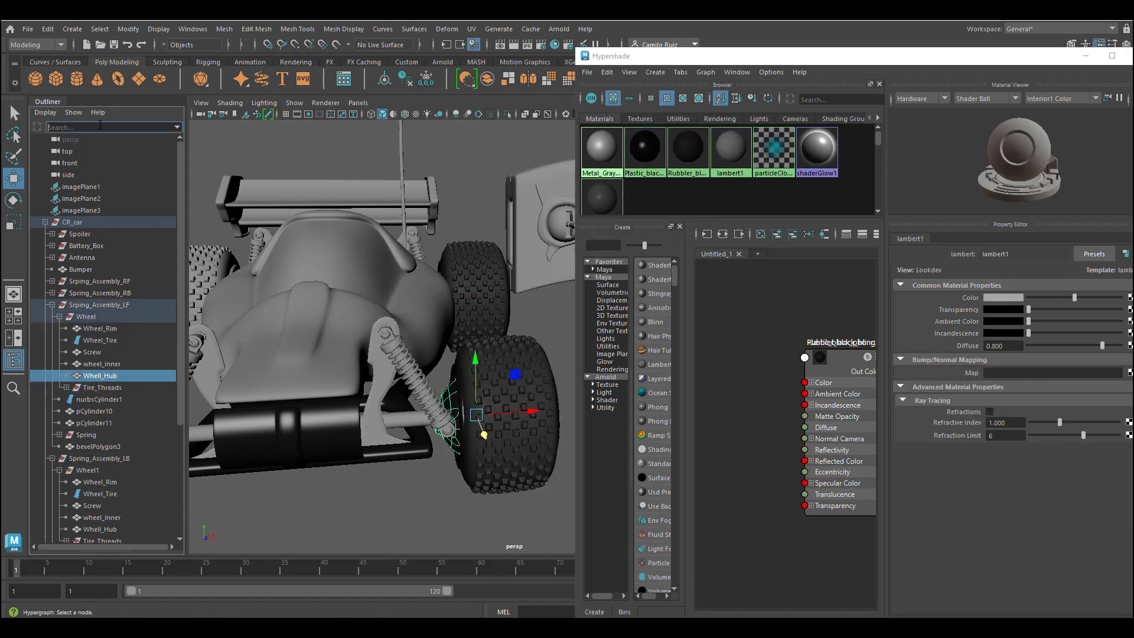
click(100, 126)
text(hub)
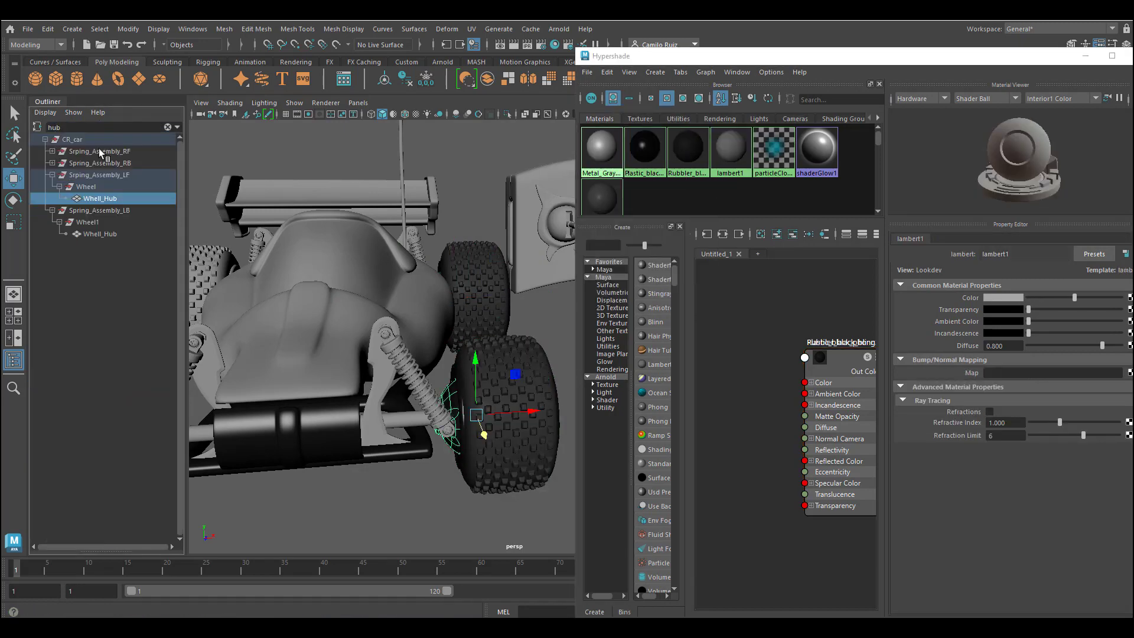
click(99, 235)
right_drag(615, 162, 631, 115)
Filter the Outliner by "tire" and assign Rubbler_black_blinn2 to Wheel_Tire and Tire_Threads of both right wheels and the left front wheel.
alt+middle_drag(266, 270, 439, 277)
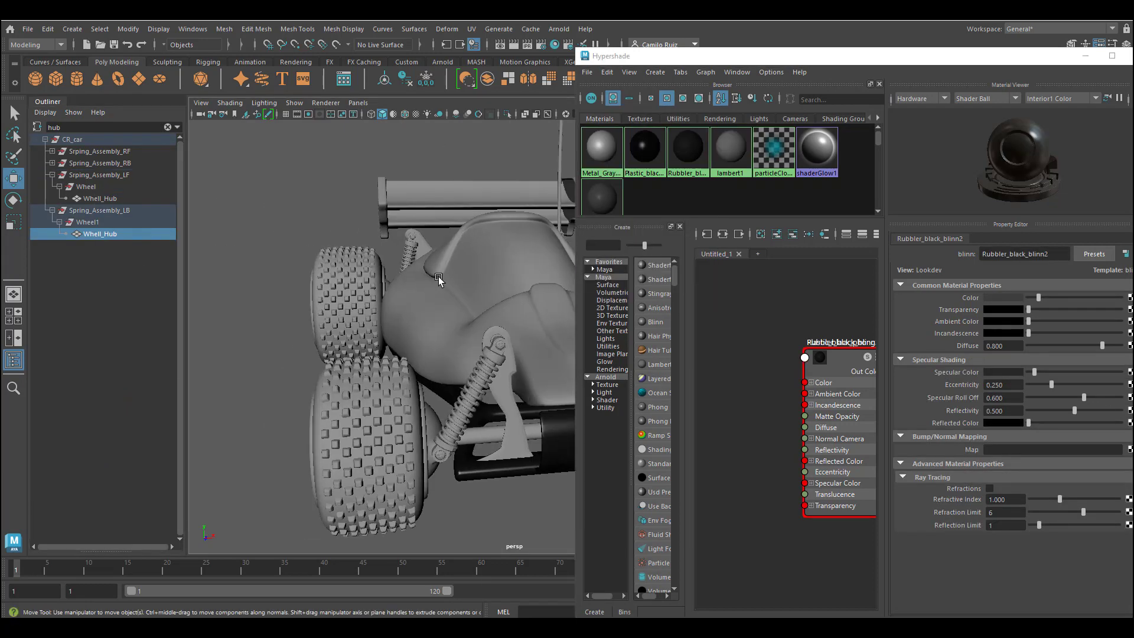
click(52, 163)
click(52, 151)
click(59, 163)
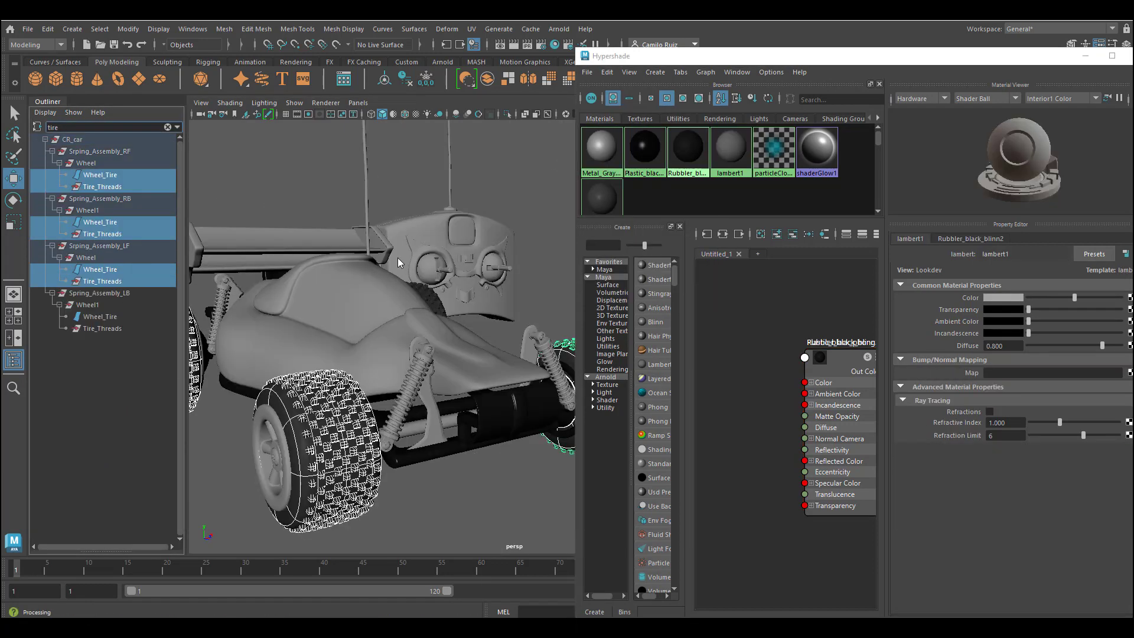
alt+drag(398, 262, 336, 282)
click(86, 163)
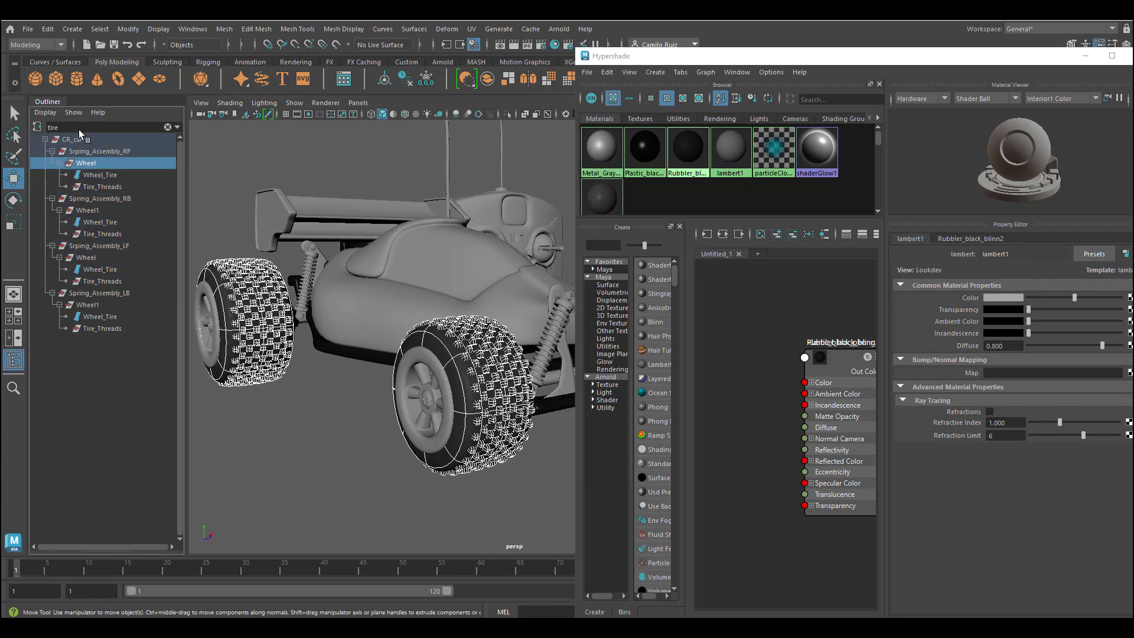
Filter the Outliner by "rim" and assign Plastic_black_phong to the Wheel_Rim of all four wheels.
double_click(59, 127)
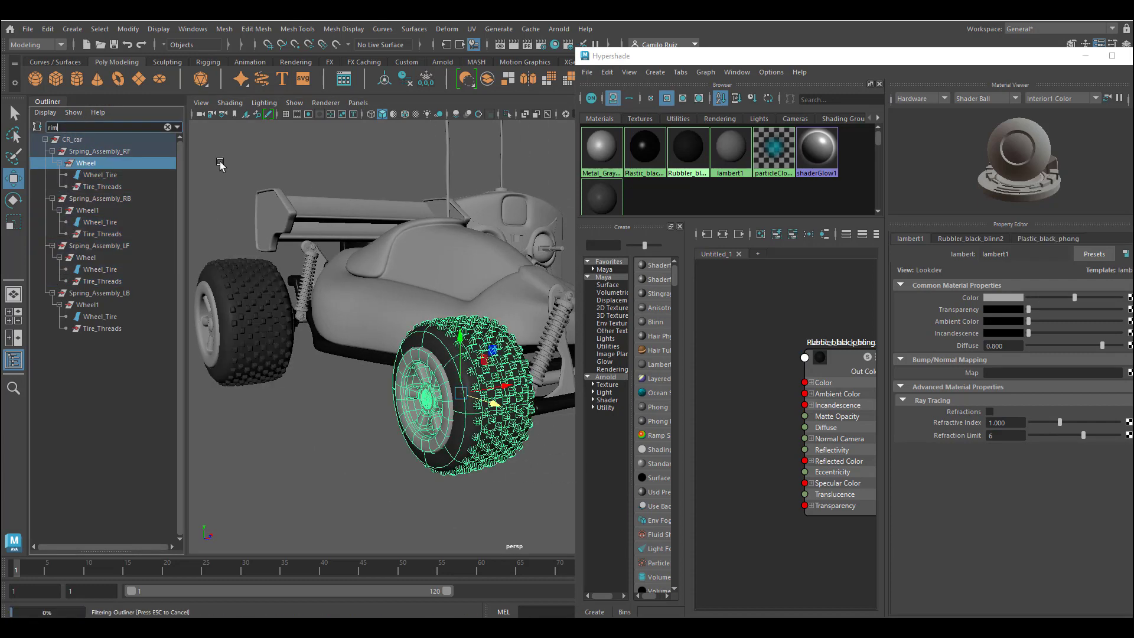
click(113, 175)
ctrl+click(112, 210)
ctrl+click(111, 246)
ctrl+click(111, 280)
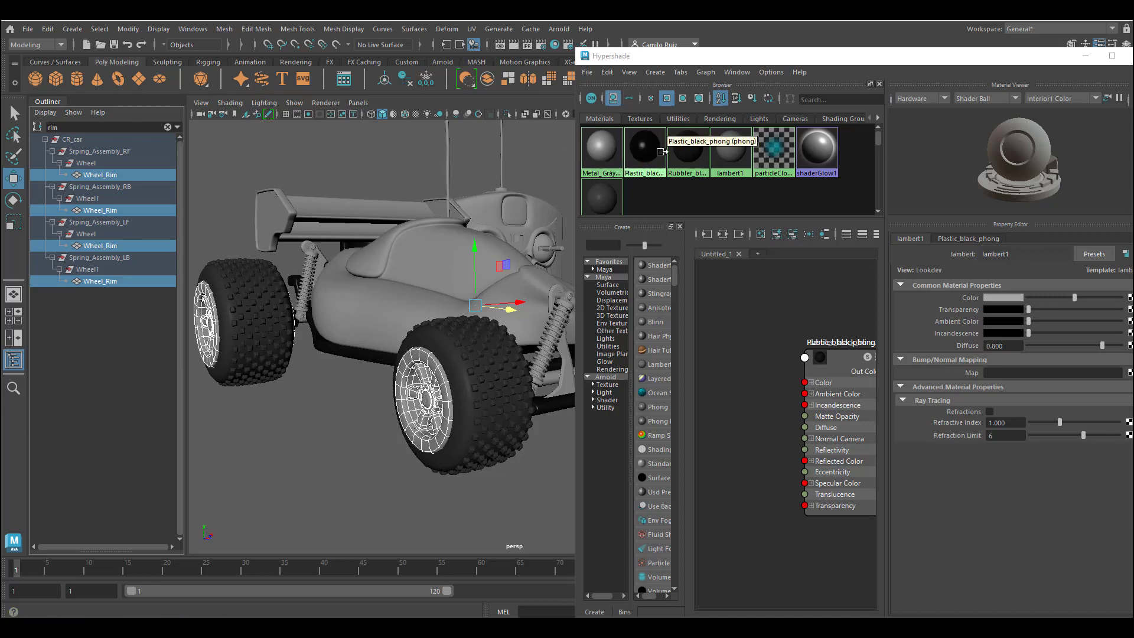
right_click(689, 155)
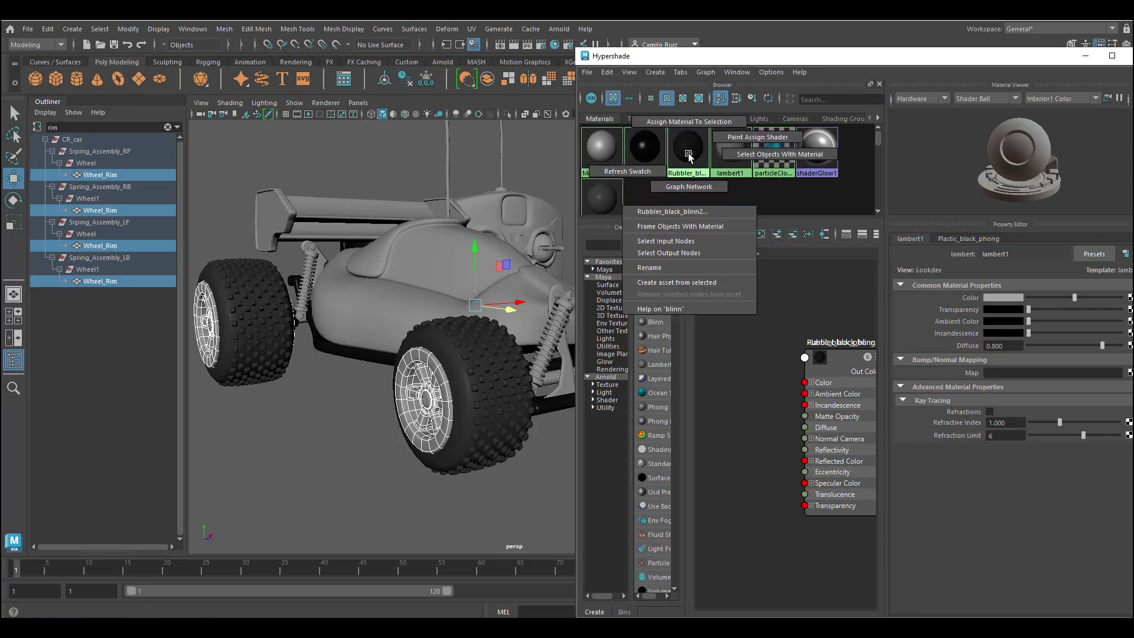
right_drag(652, 156, 652, 122)
Filter the Outliner by "screw" and assign Metal_Gray_blinn1 to the wheels' center Screw parts.
drag(70, 127, 15, 116)
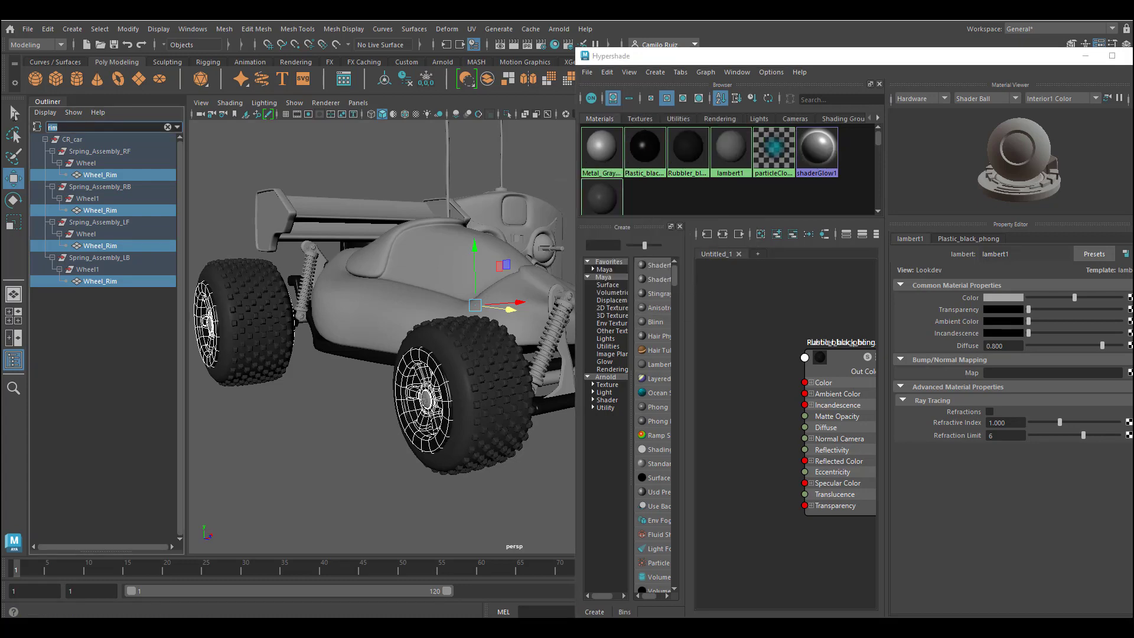
text(screw)
click(105, 236)
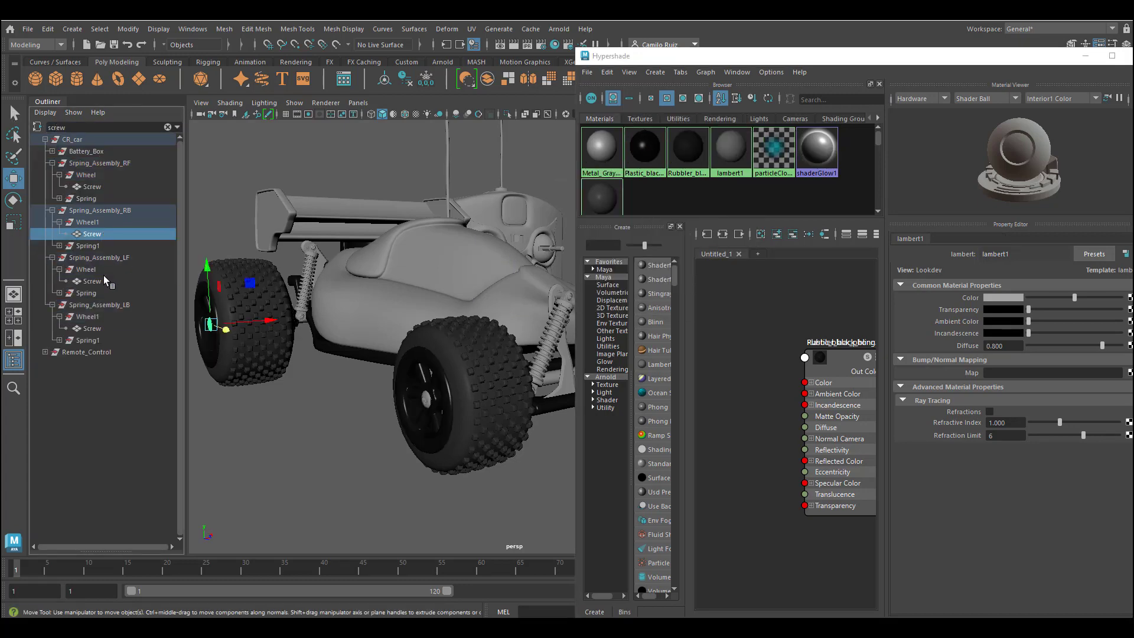
ctrl+click(107, 283)
ctrl+click(104, 330)
right_drag(604, 156, 604, 127)
Assign Plastic_black_phong to the inner parts behind the spokes of the right back and right front wheels.
click(426, 400)
click(331, 407)
alt+drag(331, 406, 367, 344)
click(366, 341)
alt+middle_drag(503, 348, 236, 325)
shift+click(446, 326)
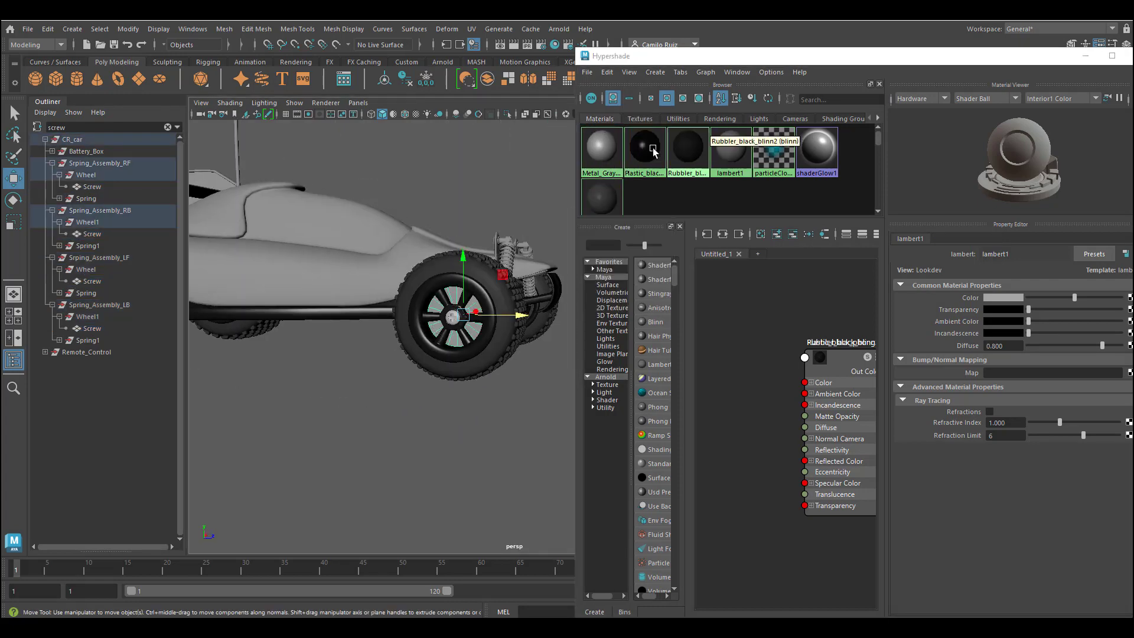
right_drag(651, 152, 651, 124)
Assign Metal_Gray_blinn1 to the front axle running between the front wheels.
click(436, 183)
alt+drag(436, 183, 311, 334)
alt+middle_drag(310, 334, 398, 314)
alt+right_drag(398, 314, 423, 344)
alt+drag(423, 345, 441, 349)
click(488, 392)
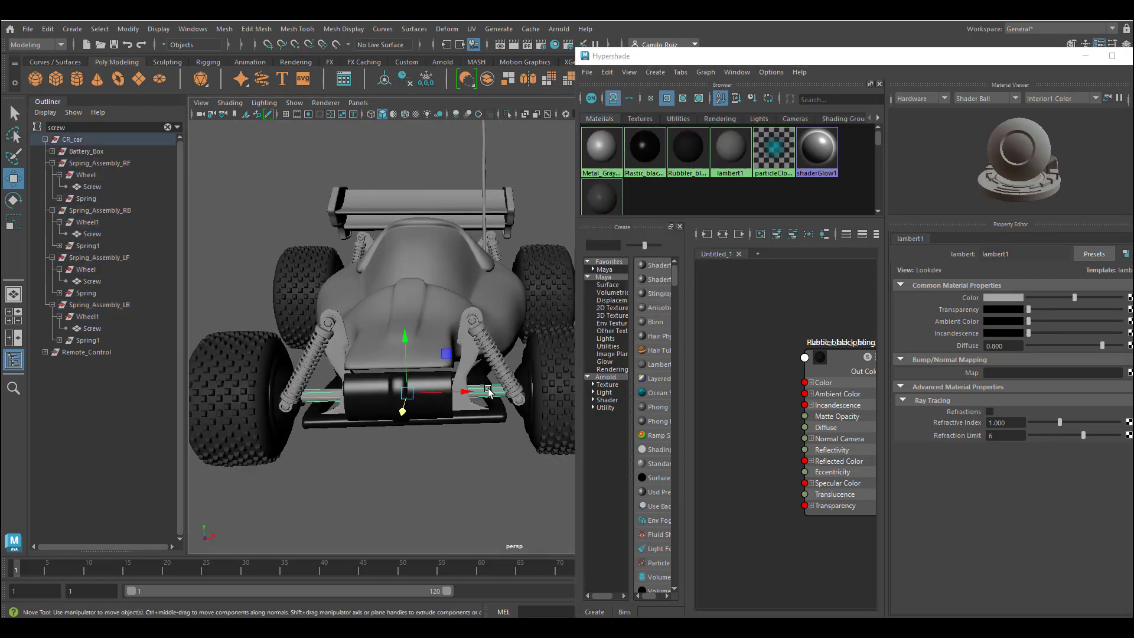
right_drag(602, 155, 591, 124)
Assign Metal_Gray_blinn1 to the back axle running between the rear wheels.
alt+drag(431, 349, 329, 355)
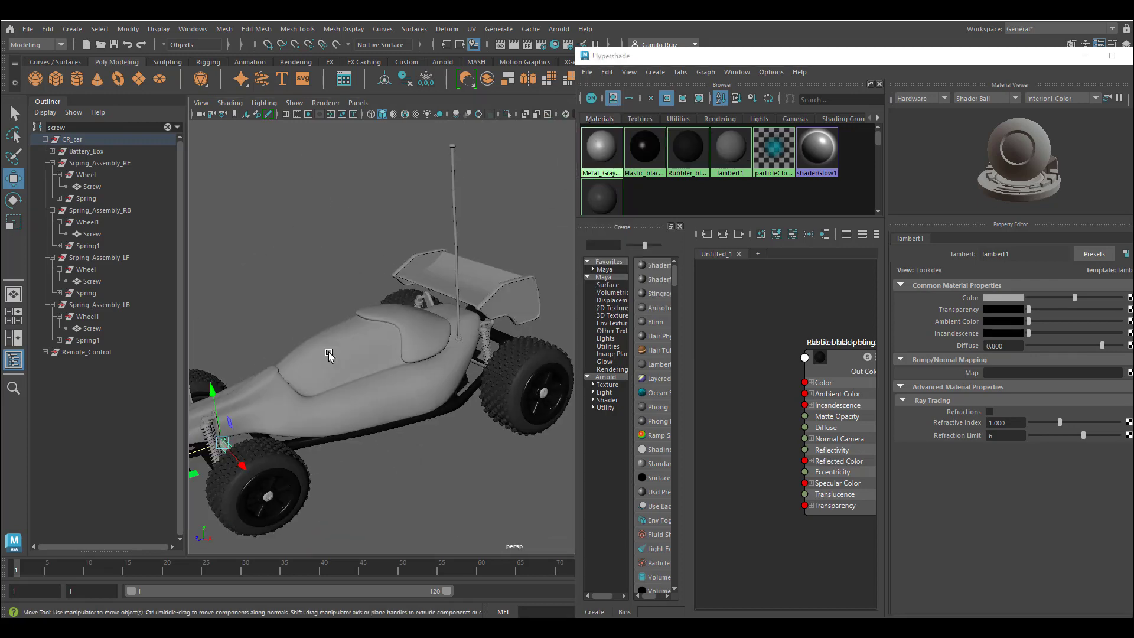
alt+right_drag(329, 354, 473, 349)
alt+middle_drag(472, 349, 342, 337)
alt+drag(342, 337, 480, 311)
alt+middle_drag(480, 311, 541, 253)
click(312, 448)
right_drag(603, 147, 600, 122)
Assign Plastic_black_phong to the spring groups of all four spring assemblies.
click(102, 304)
alt+middle_drag(331, 355, 404, 303)
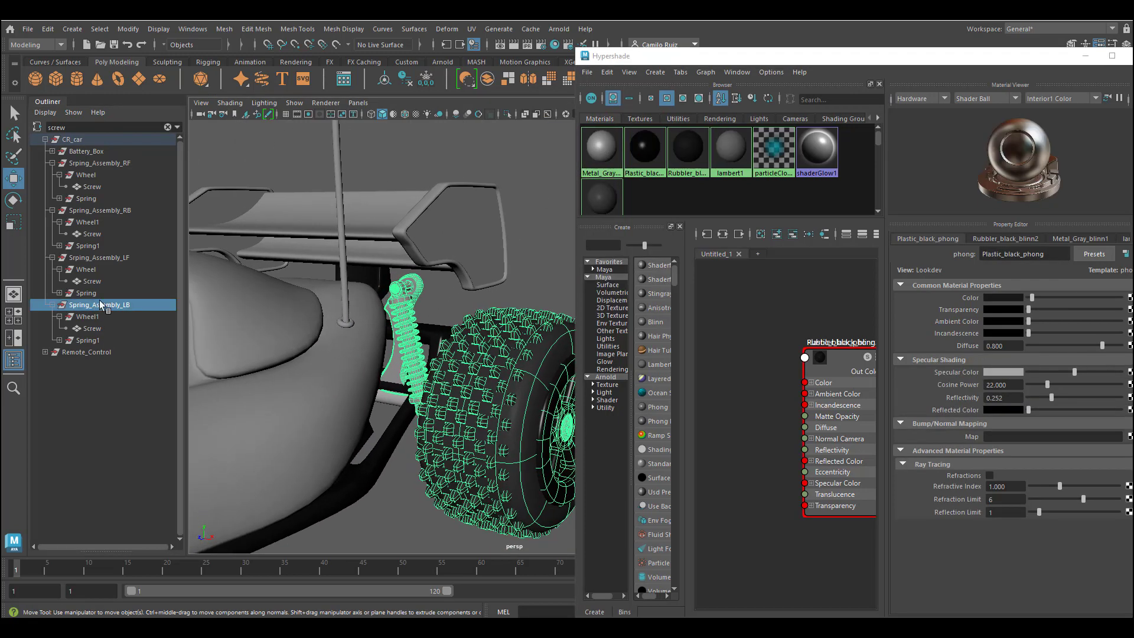
click(88, 293)
alt+drag(330, 308, 364, 327)
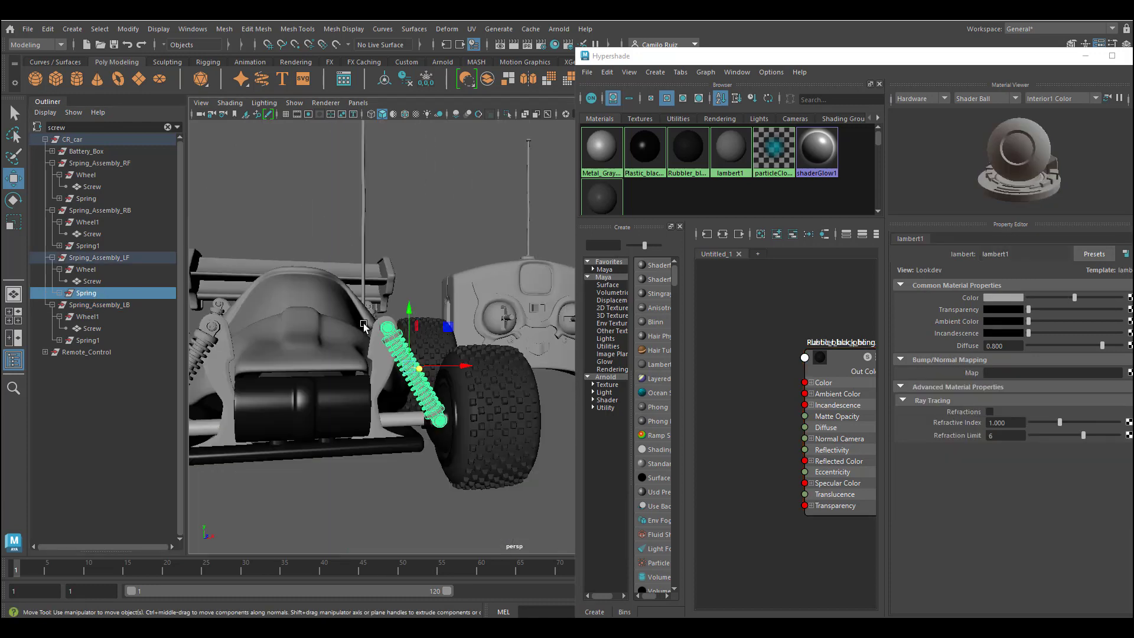
ctrl+click(89, 246)
ctrl+click(89, 199)
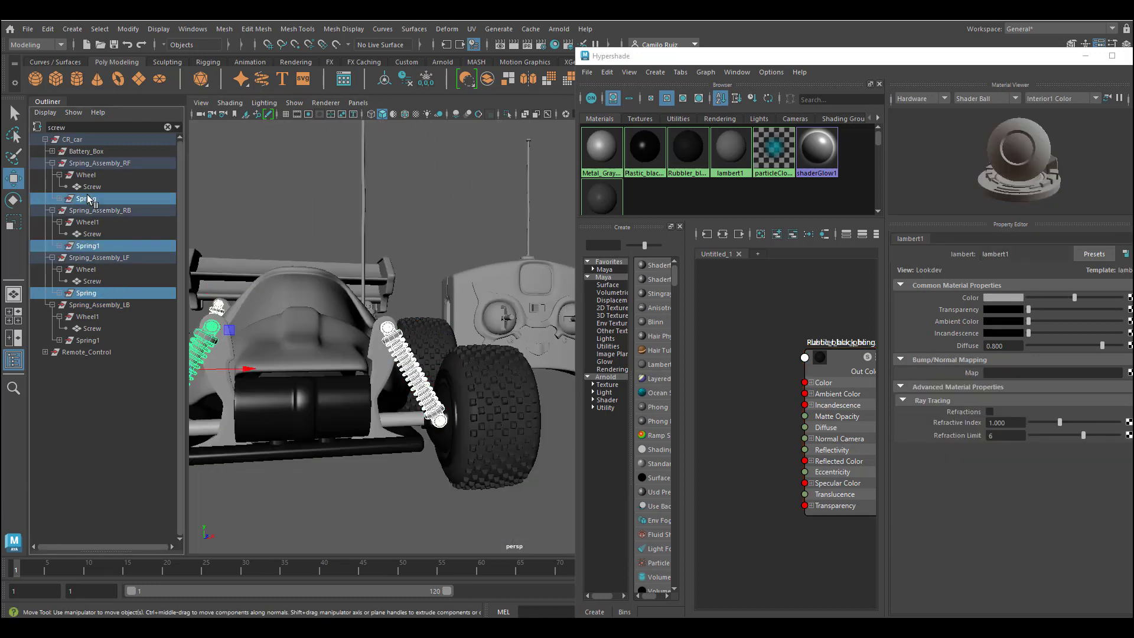
ctrl+click(97, 341)
right_drag(644, 148, 642, 118)
Assign Metal_Gray_blinn1 to the spring coils of the left front and left back spring assemblies.
click(402, 359)
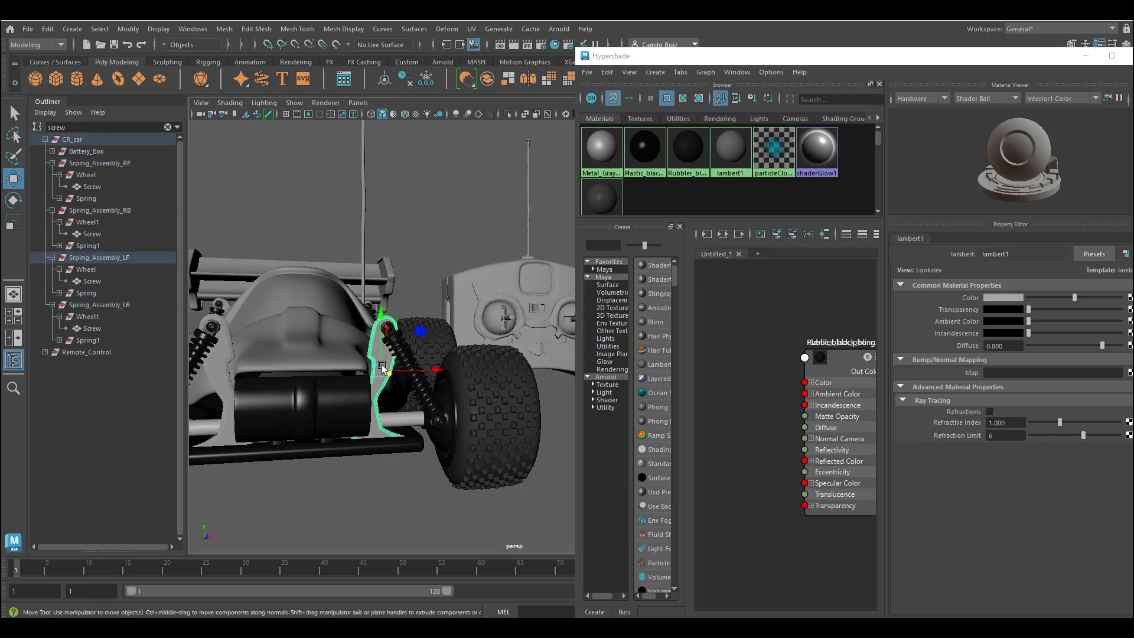
alt+drag(402, 359, 471, 325)
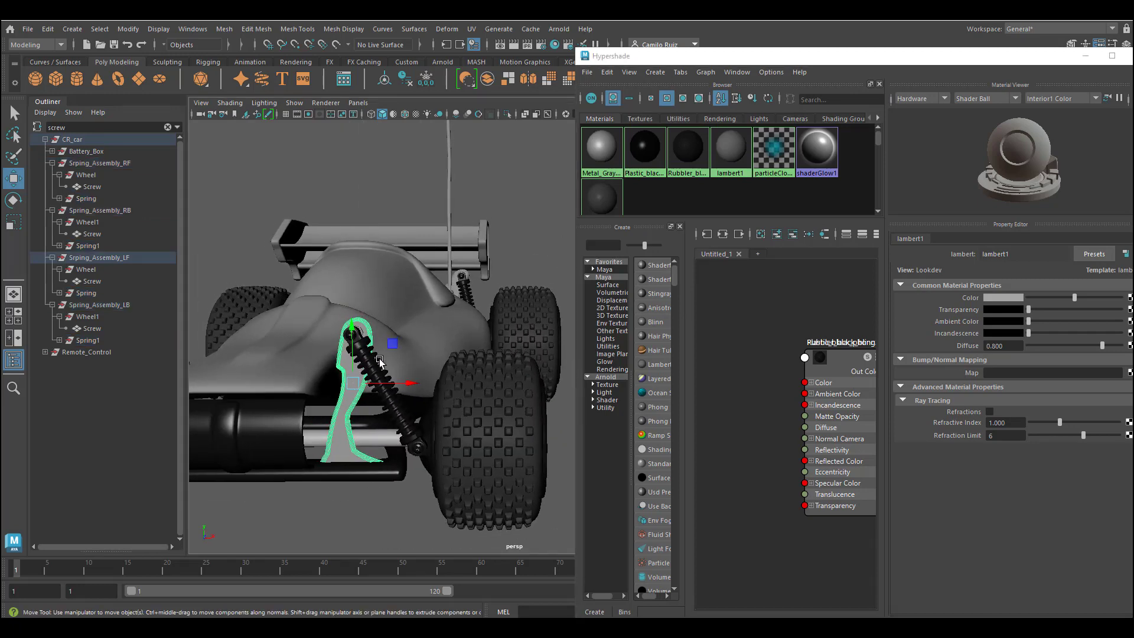
click(387, 402)
shift+click(465, 289)
right_click(593, 148)
right_drag(593, 148, 593, 115)
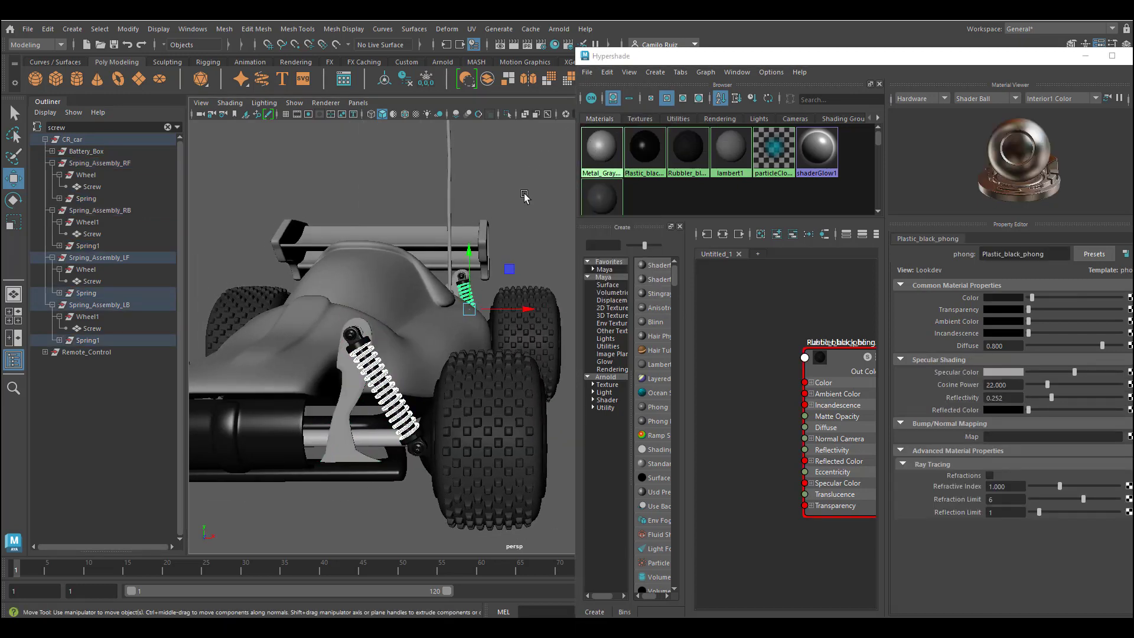
click(495, 192)
Assign Metal_Gray_blinn1 to the spring coils of the right front and right back spring assemblies.
alt+drag(438, 295, 525, 321)
click(361, 334)
alt+drag(361, 334, 403, 341)
shift+click(332, 204)
right_drag(601, 156, 602, 123)
Lighten the base color of the Metal_Gray_blinn1 material.
click(359, 260)
alt+middle_drag(359, 260, 370, 316)
scroll(370, 316, up, 2)
alt+drag(370, 316, 393, 285)
scroll(393, 285, down, 3)
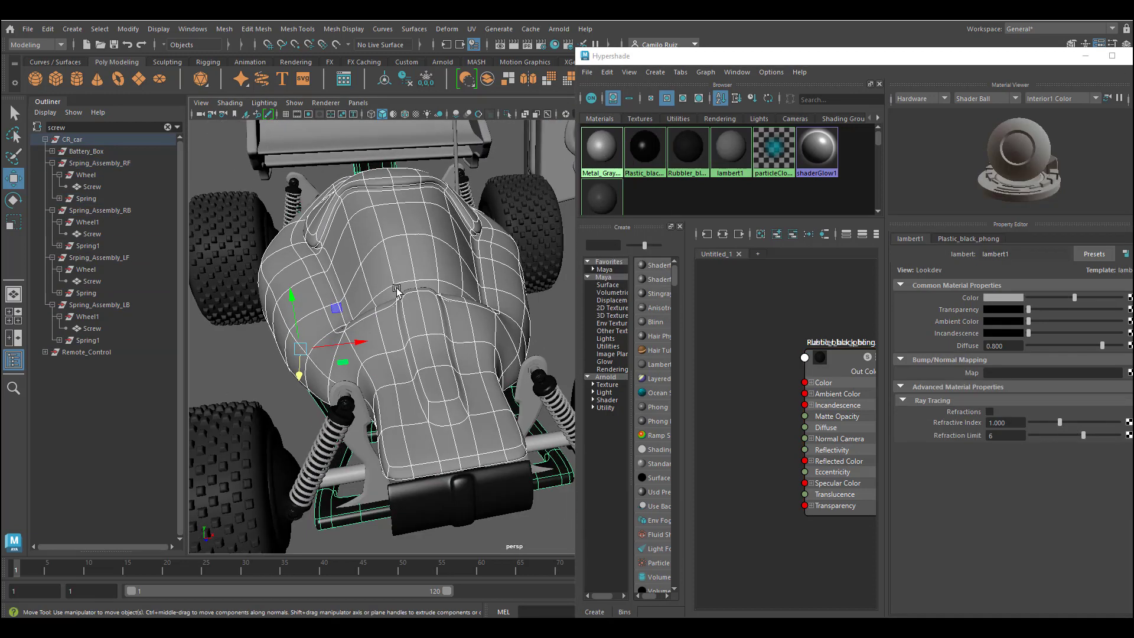
click(604, 146)
drag(1074, 298, 1109, 297)
alt+drag(494, 345, 367, 368)
scroll(473, 349, down, 5)
scroll(408, 334, up, 3)
Assign Metal_Gray_blinn1 to the four curved support brackets beside the springs, after trying Plastic_black_phong on them.
click(367, 366)
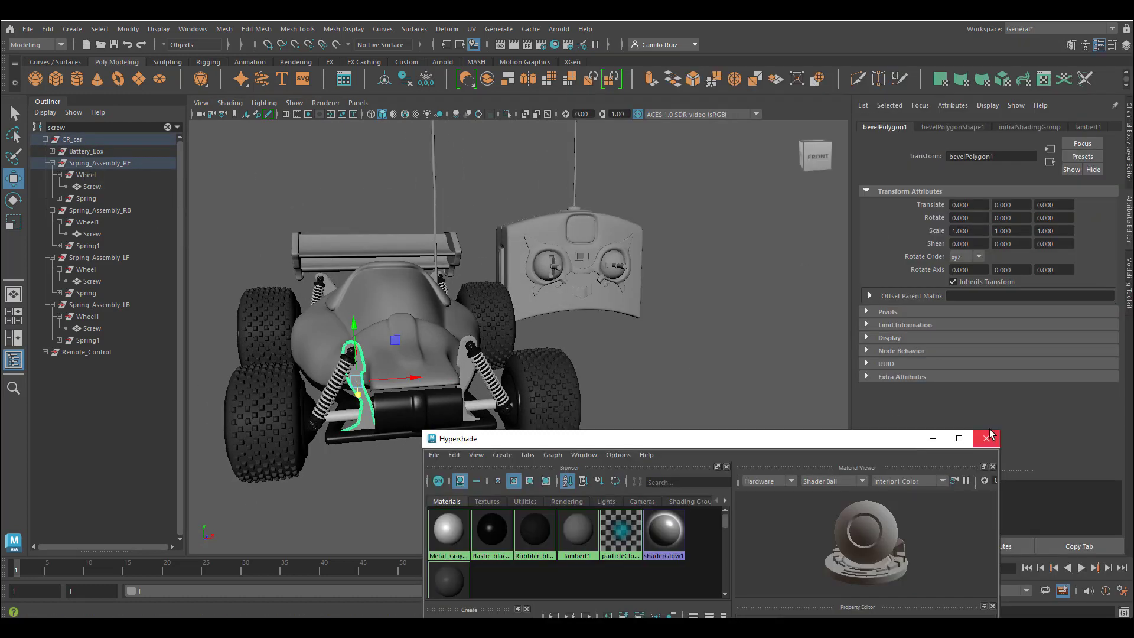
shift+click(467, 367)
shift+click(327, 282)
alt+drag(489, 309, 492, 326)
shift+click(493, 260)
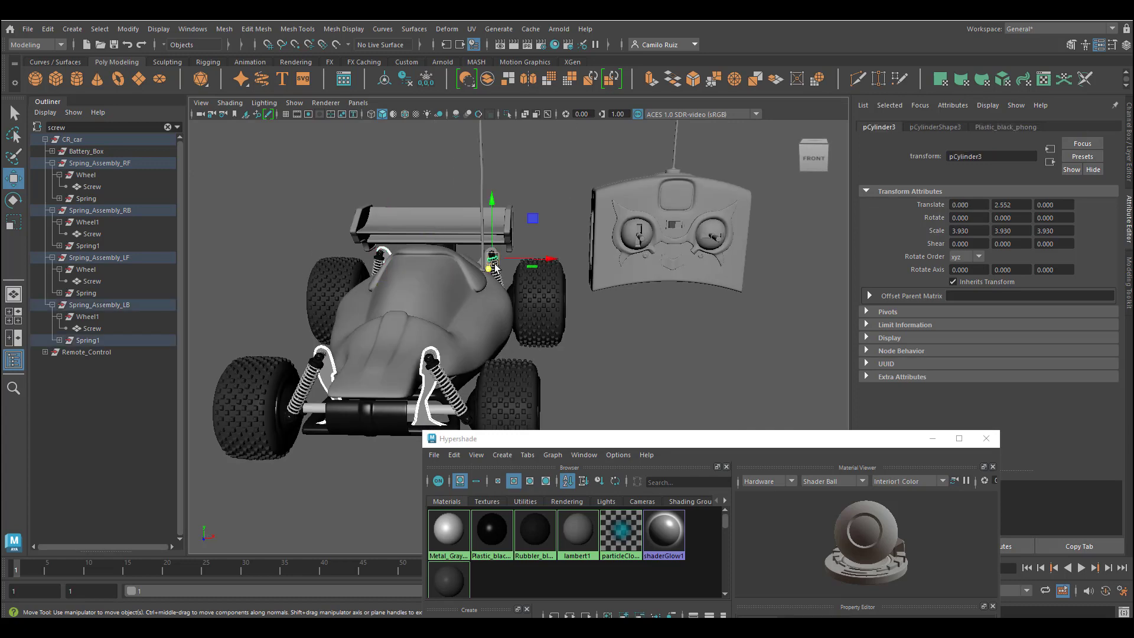
key(ctrl+z)
scroll(459, 192, up, 4)
shift+click(460, 192)
key(ctrl+z)
shift+click(451, 186)
scroll(452, 186, down, 5)
alt+drag(496, 244, 515, 265)
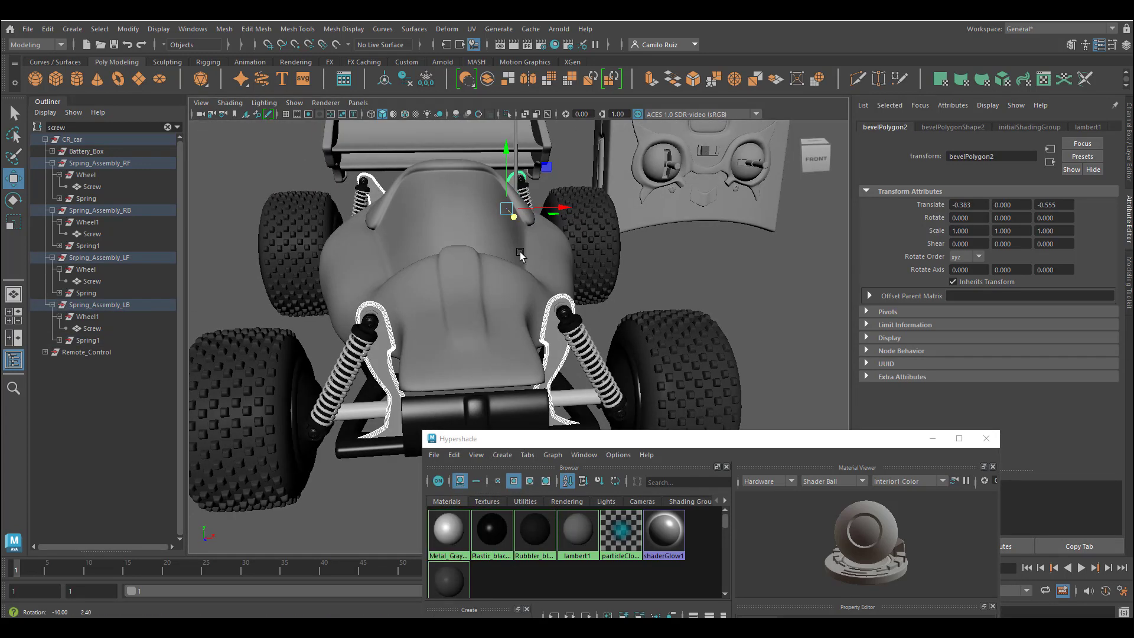
right_drag(492, 531, 483, 425)
mouse_move(407, 319)
alt+mouse_down()
mouse_move(444, 335)
mouse_move(396, 333)
alt+mouse_up()
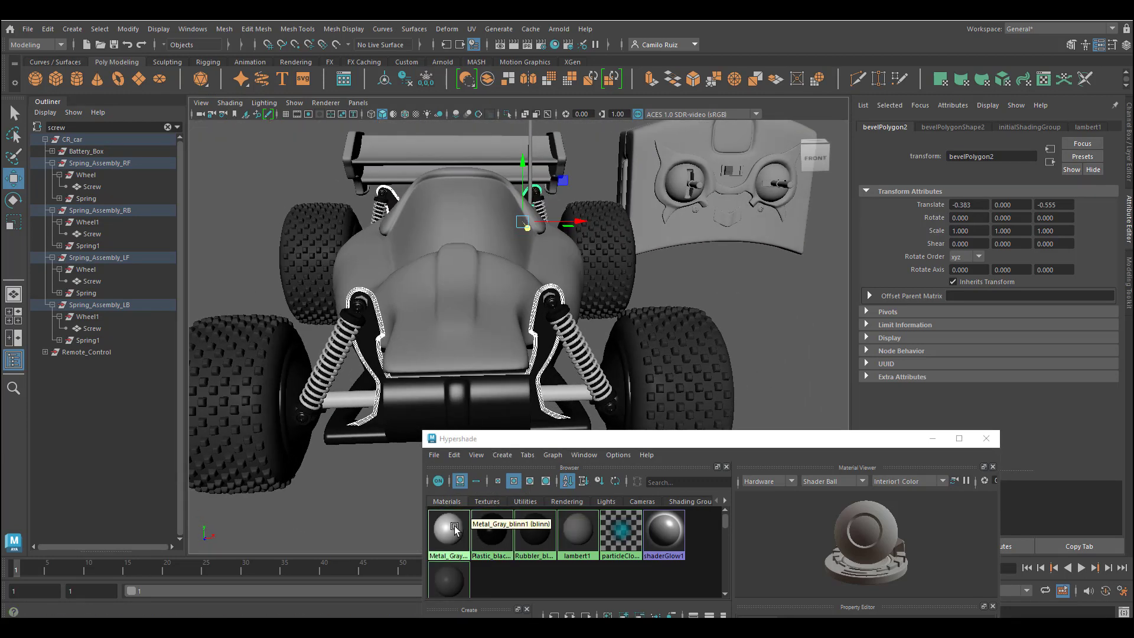
right_drag(455, 531, 432, 426)
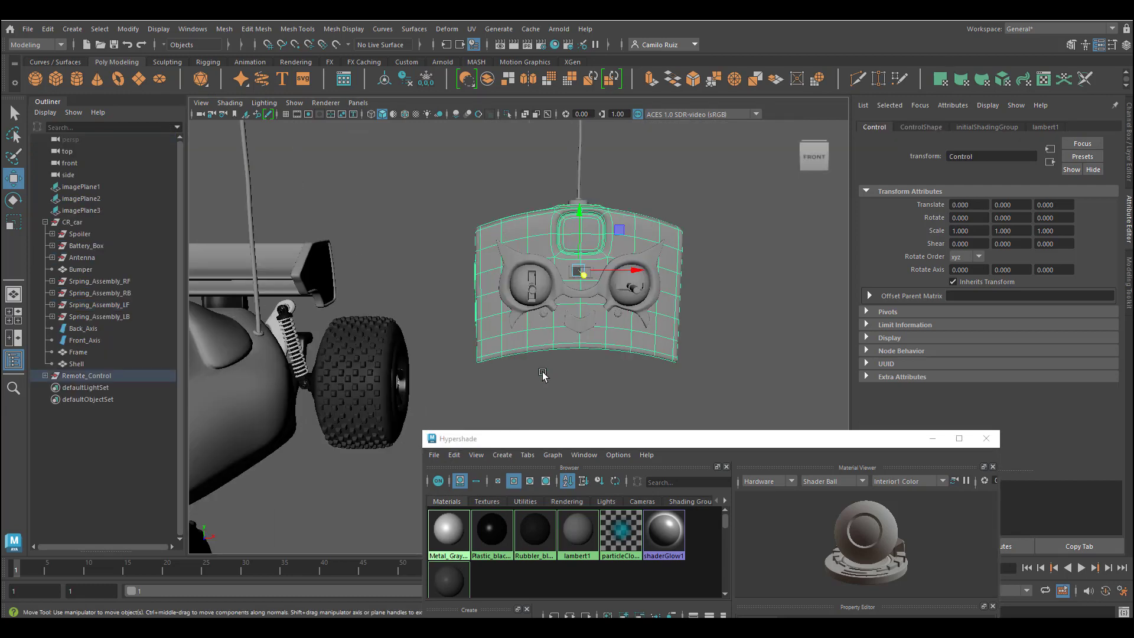
Assign Plastic_black_phong to the remote control's body and Metal_Gray_blinn1 to the decorative trim around its joysticks.
right_drag(490, 532, 475, 425)
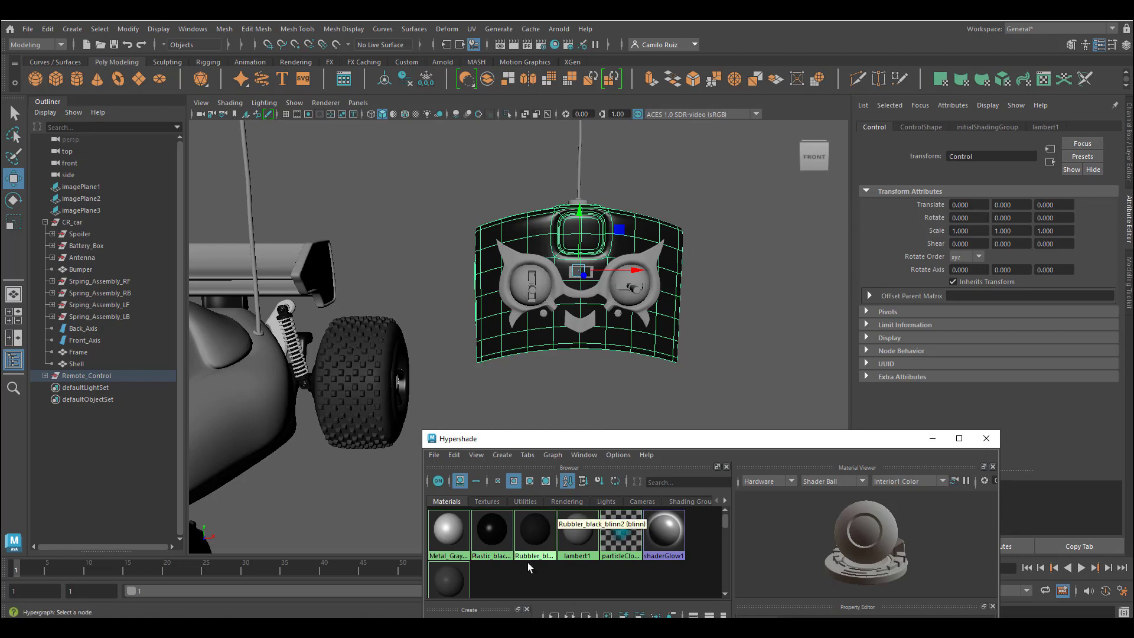
click(525, 260)
right_drag(451, 524, 437, 420)
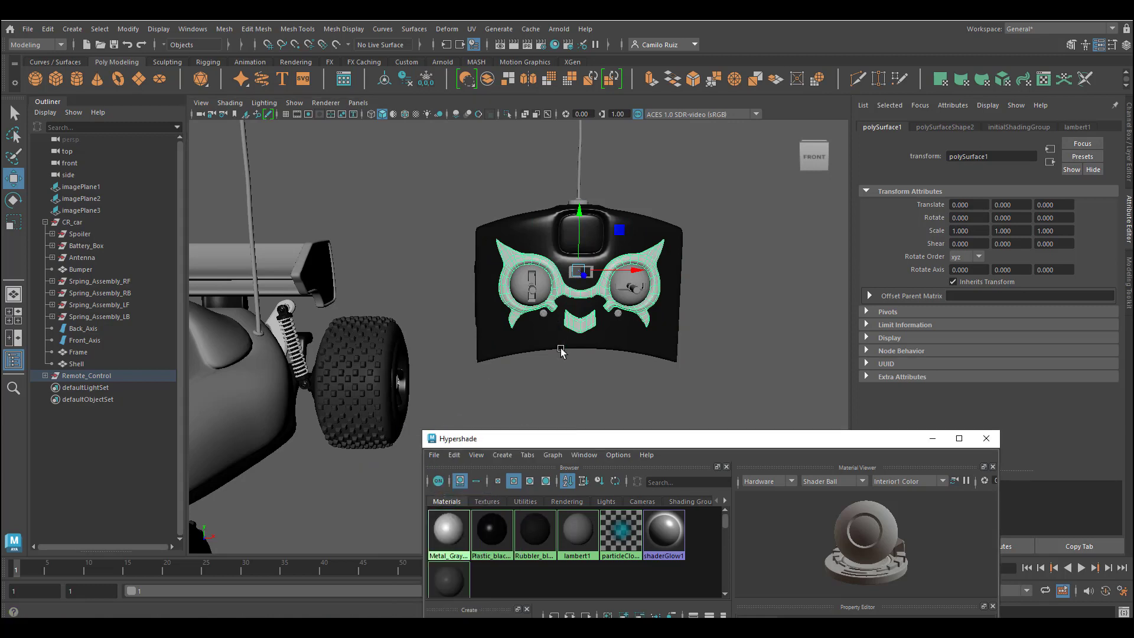
Assign Metal_Gray_blinn1 to the two front screws and four back screws of the remote control.
click(545, 316)
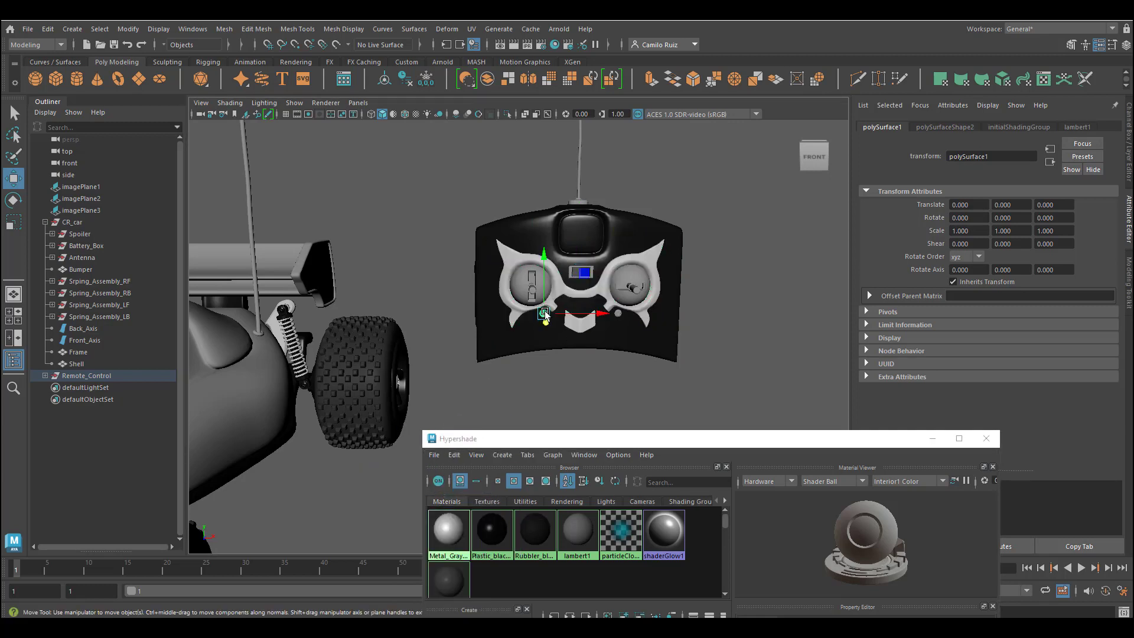
click(619, 313)
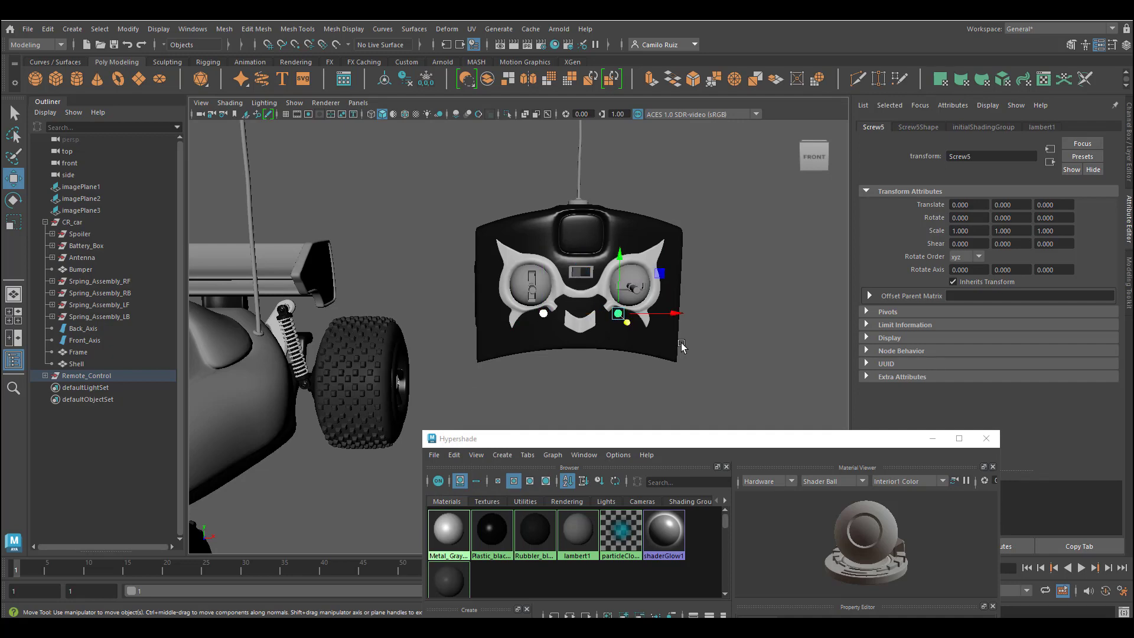
alt+drag(683, 345, 561, 354)
alt+middle_drag(561, 355, 317, 291)
alt+drag(532, 300, 429, 294)
click(347, 338)
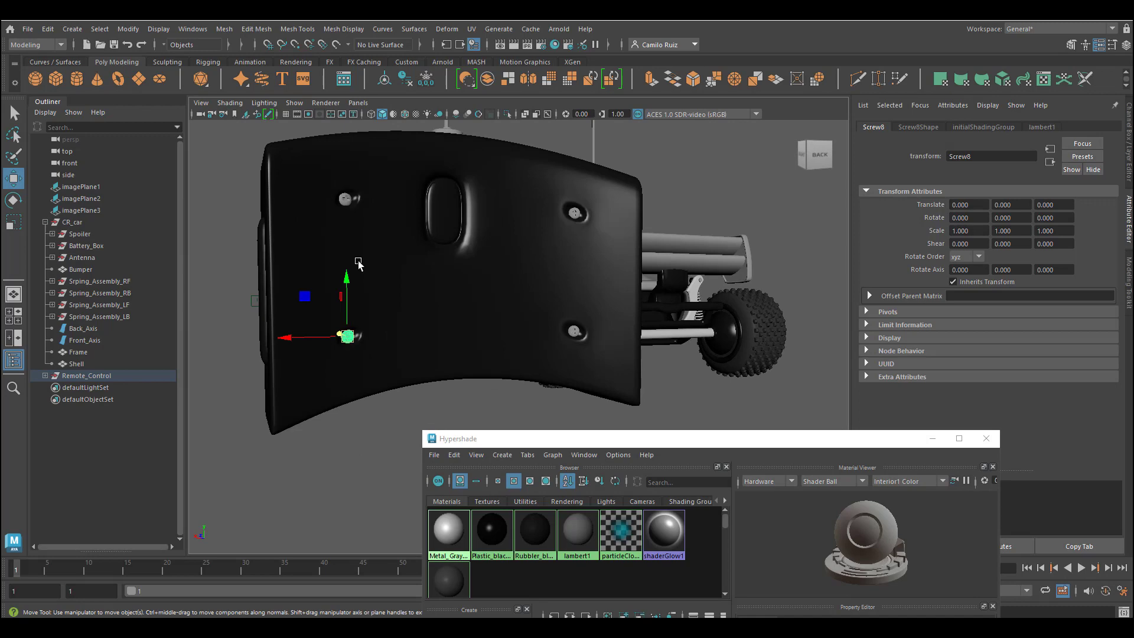
shift+click(342, 200)
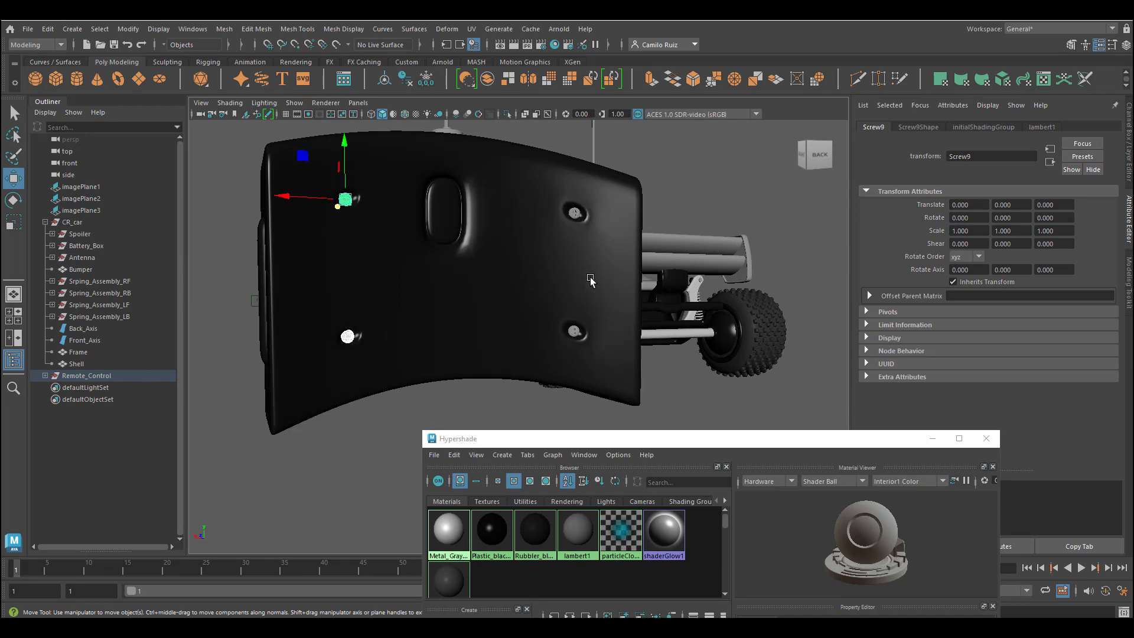
shift+click(574, 213)
shift+click(574, 332)
right_drag(452, 527, 454, 425)
click(448, 395)
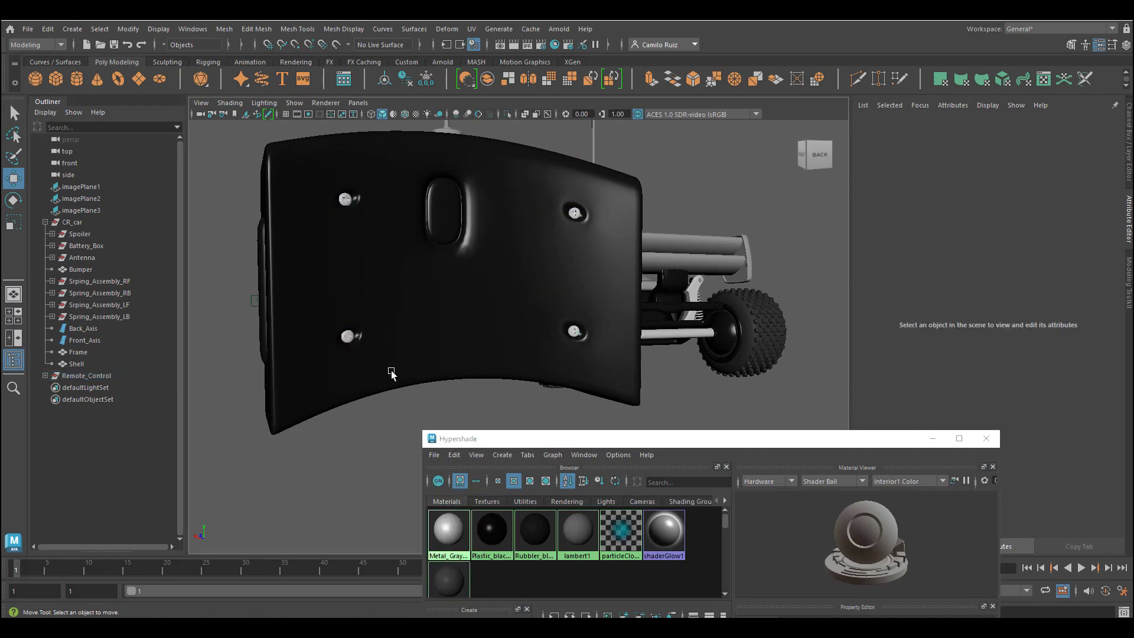
alt+drag(391, 372, 627, 369)
scroll(627, 369, up, 3)
click(523, 242)
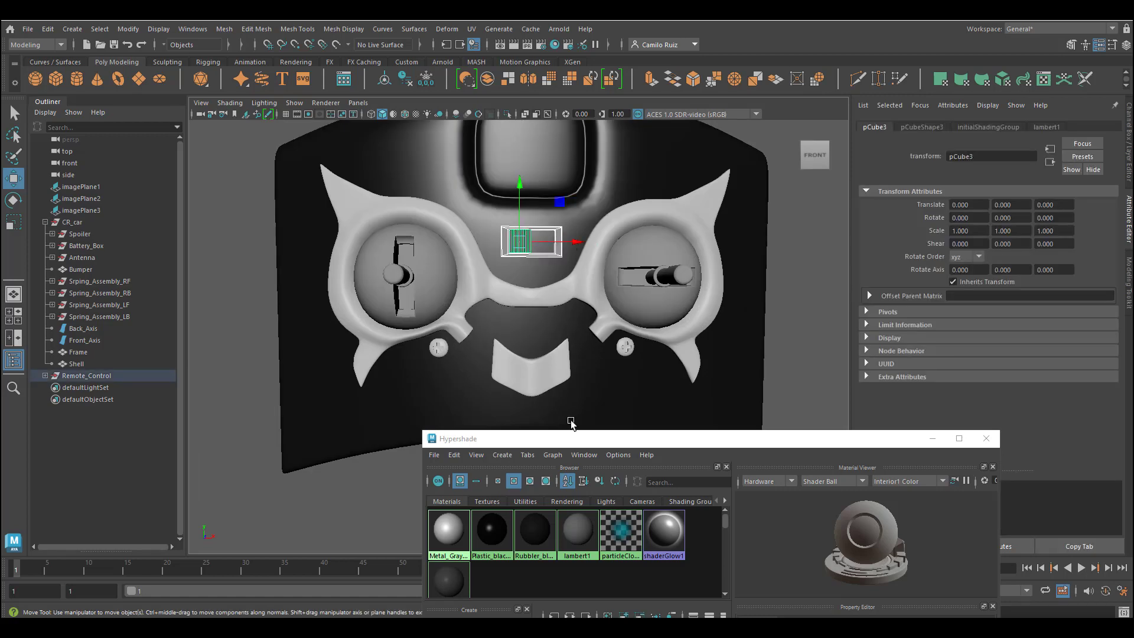
scroll(566, 394, up, 1)
scroll(487, 305, down, 2)
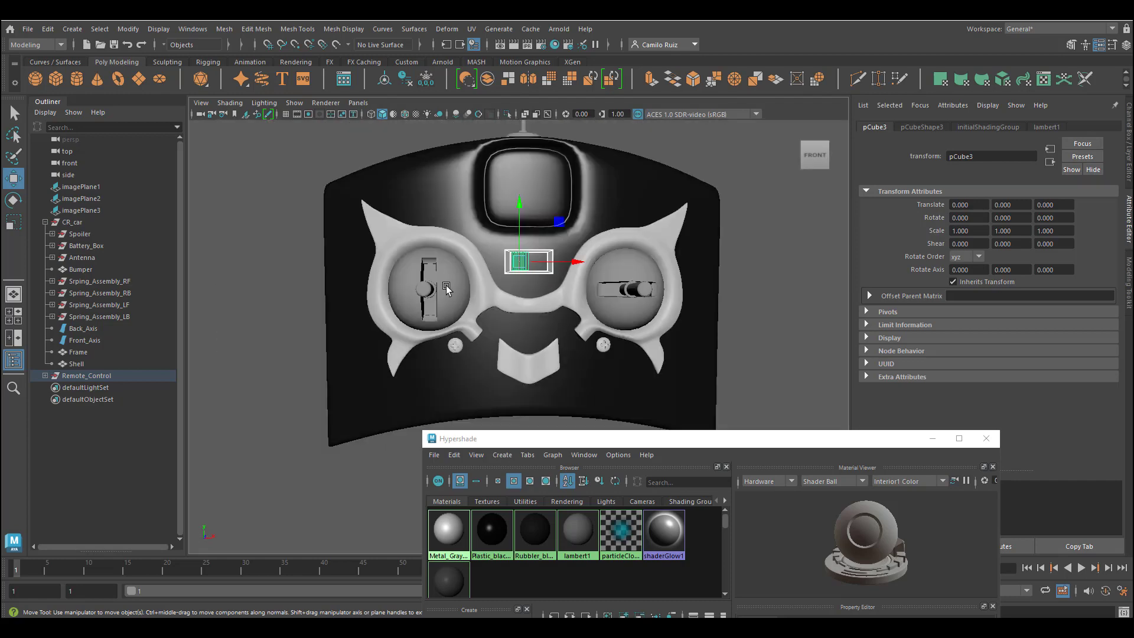
alt+middle_drag(447, 288, 459, 329)
alt+drag(459, 330, 448, 317)
scroll(448, 317, up, 1)
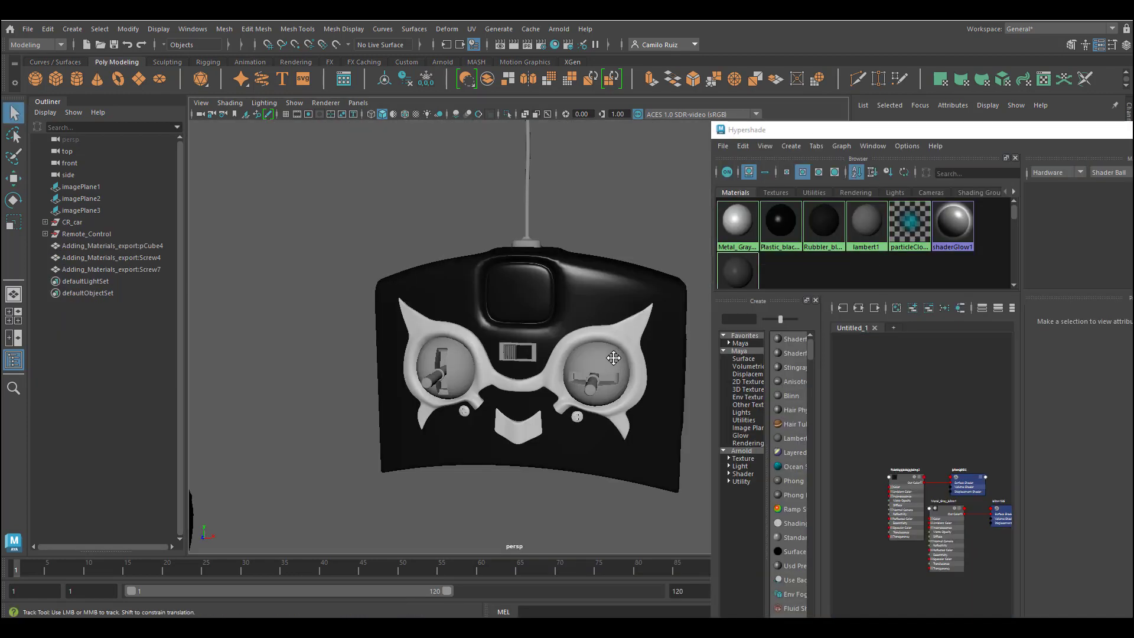
Assign Plastic_black_phong to the two round joystick domes on the remote control.
alt+drag(614, 358, 586, 364)
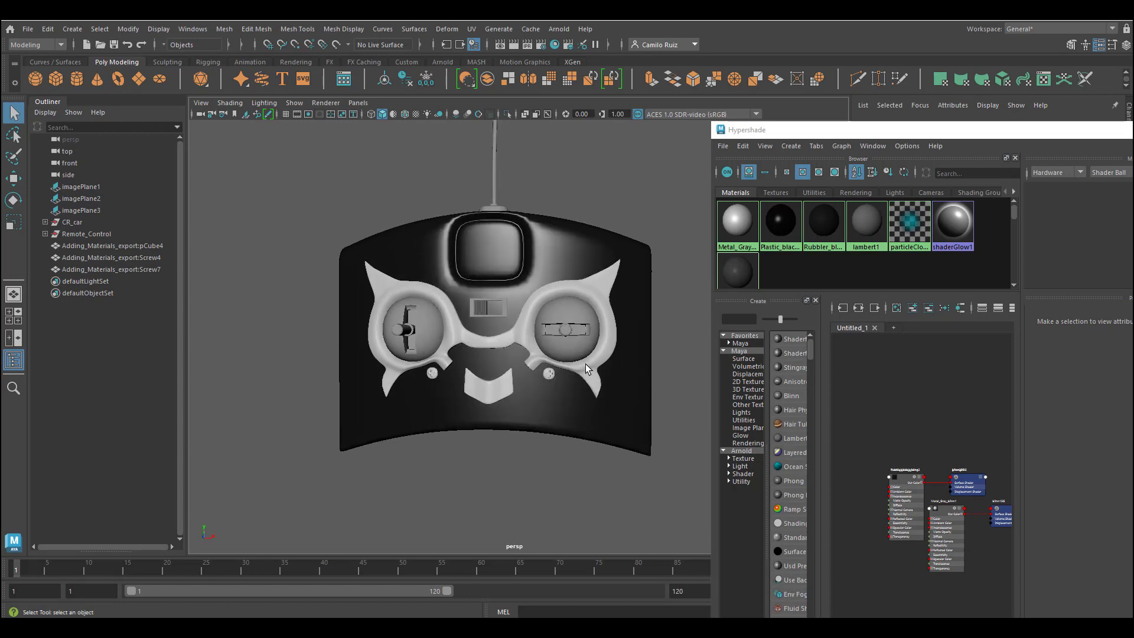
click(580, 325)
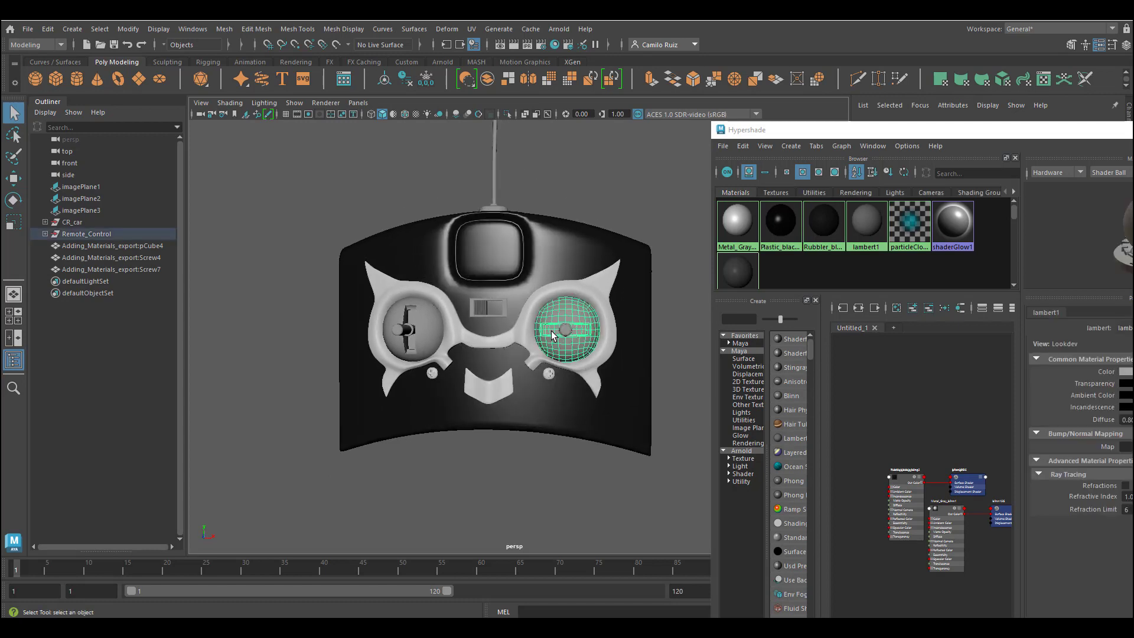
shift+click(427, 328)
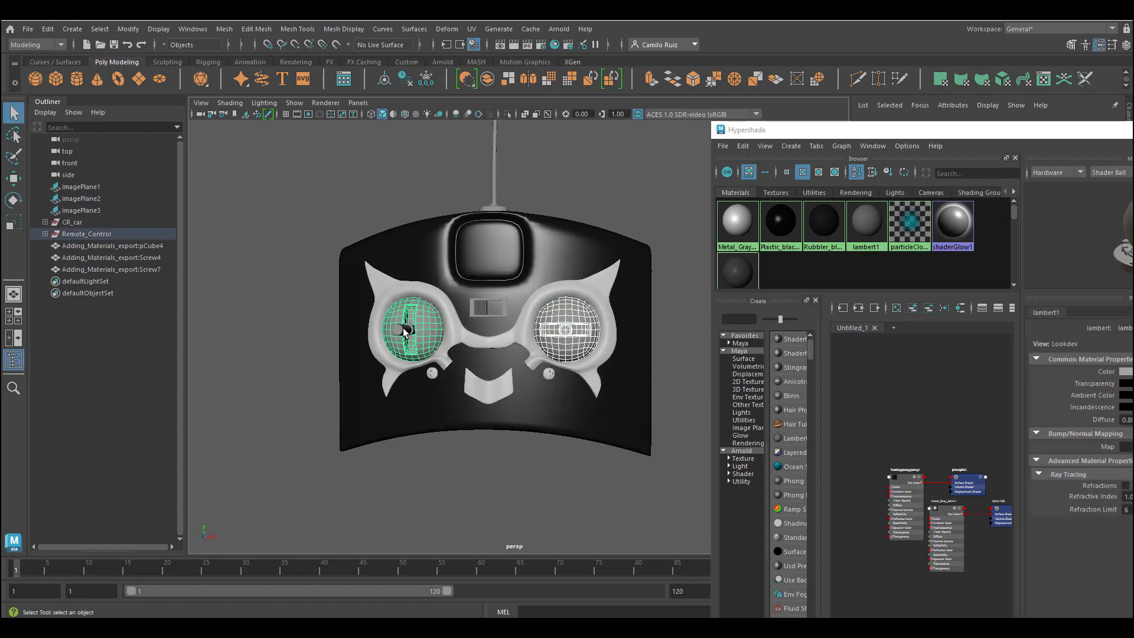
right_drag(767, 248, 773, 202)
click(580, 252)
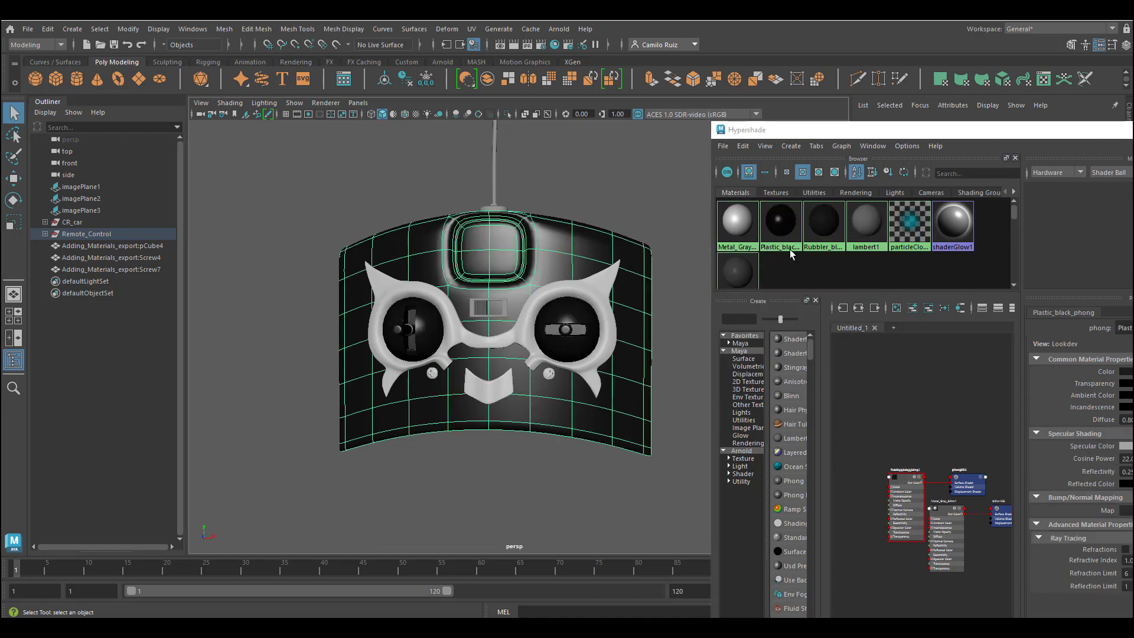
click(669, 254)
Assign Plastic_black_phong to the ribbed slider switch and its rectangular frame between the joysticks.
scroll(560, 385, up, 5)
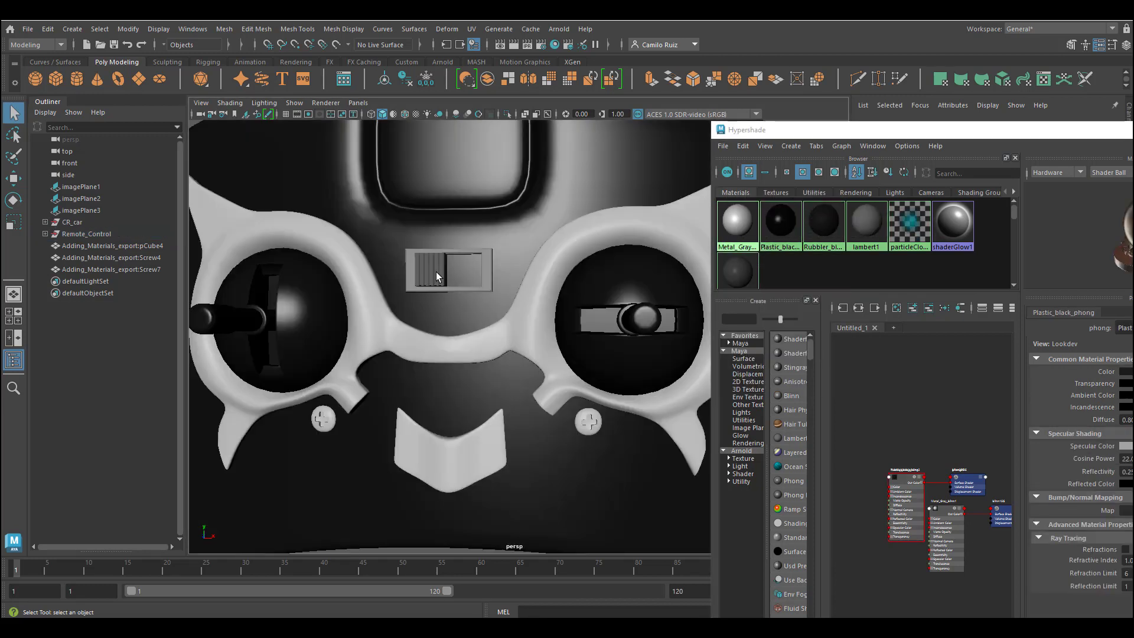
click(436, 272)
shift+click(409, 263)
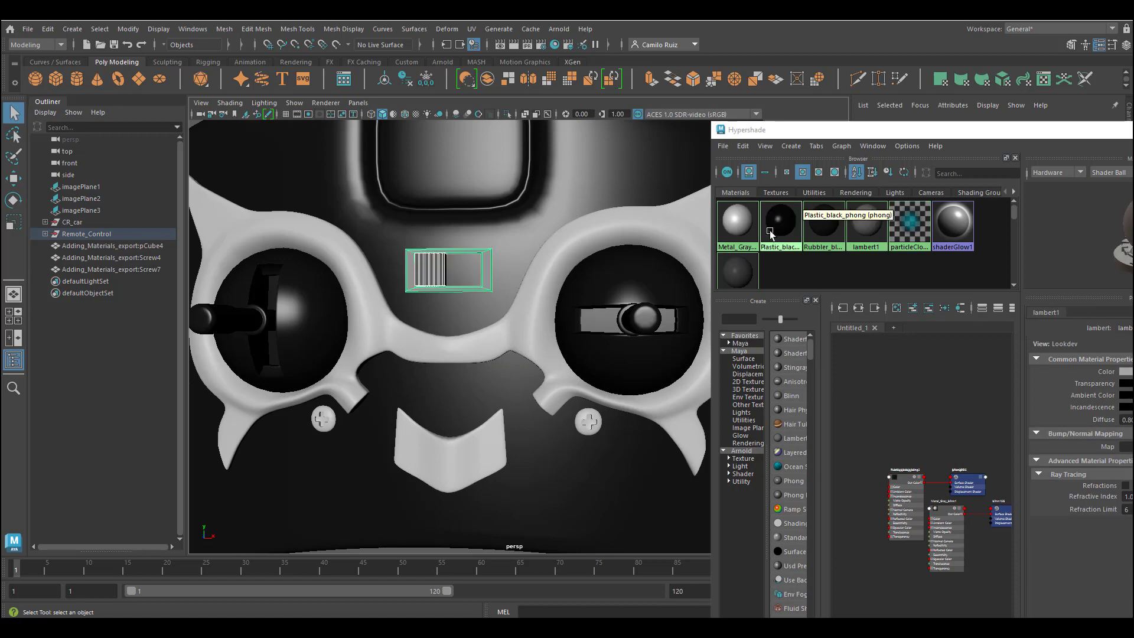
right_drag(784, 225, 774, 192)
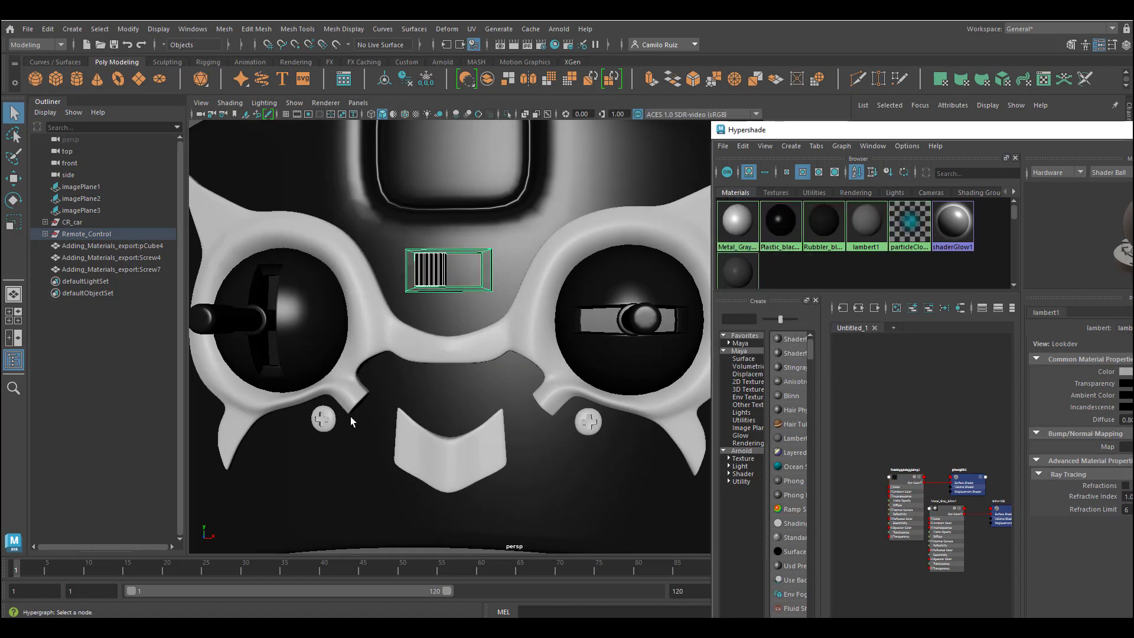
click(424, 389)
scroll(454, 350, down, 6)
scroll(454, 350, up, 4)
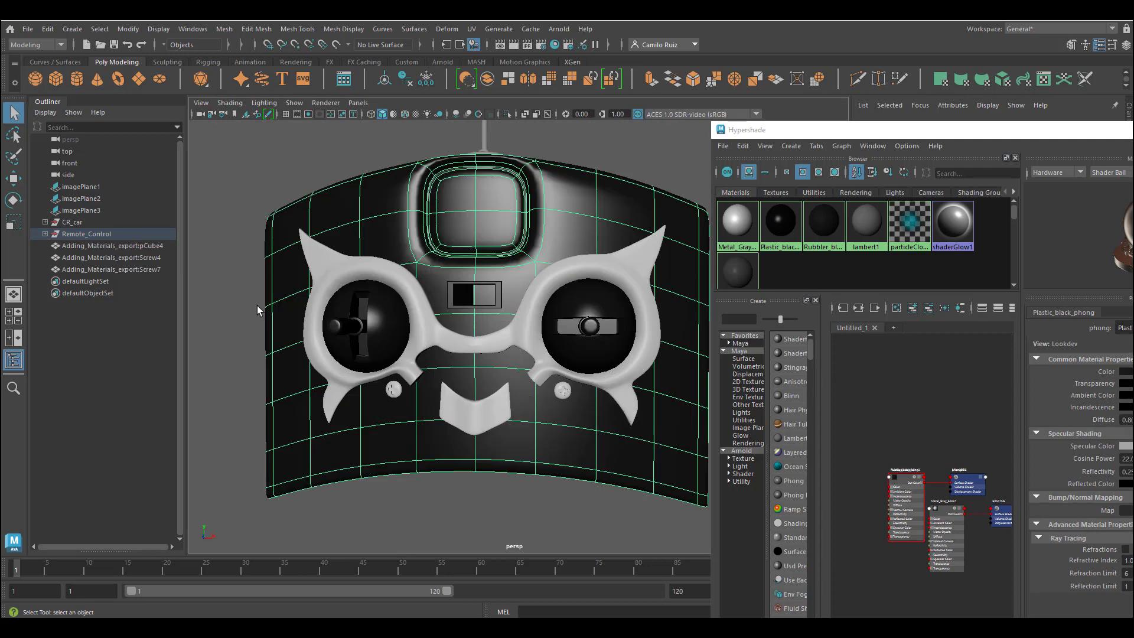
click(225, 290)
Assign Plastic_black_phong to the antenna base on top of the remote control.
alt+drag(351, 308, 380, 329)
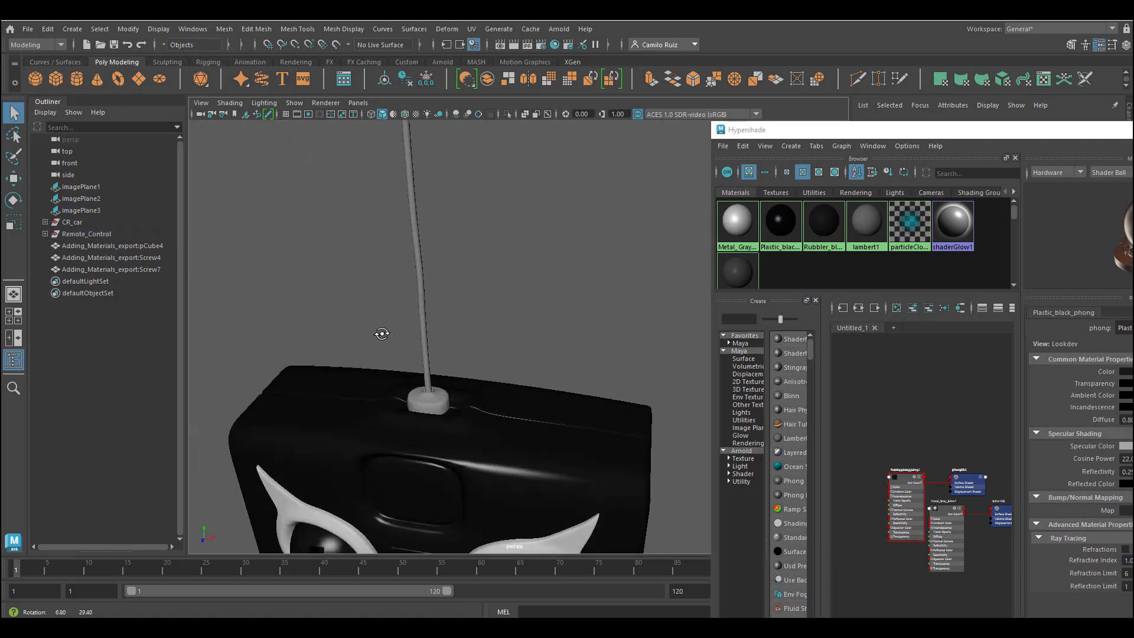
click(423, 400)
right_drag(780, 221, 776, 200)
click(506, 319)
Assign Metal_Gray_blinn1 to the remote control's antenna rod and its cap.
alt+middle_drag(481, 342, 512, 473)
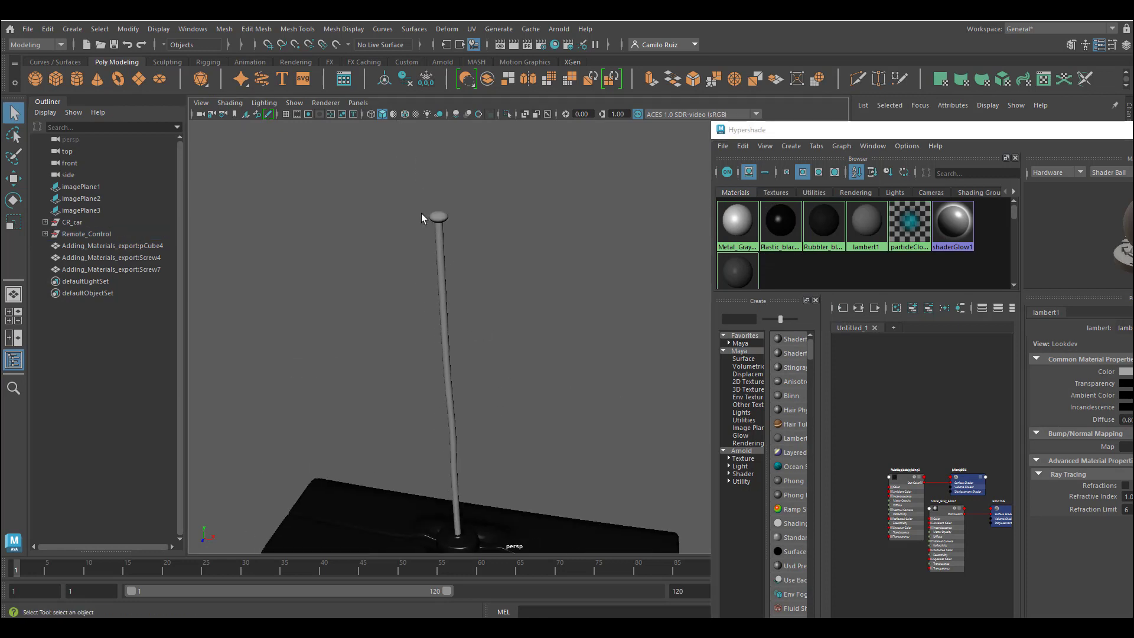
drag(409, 201, 486, 298)
right_drag(746, 217, 740, 191)
click(534, 337)
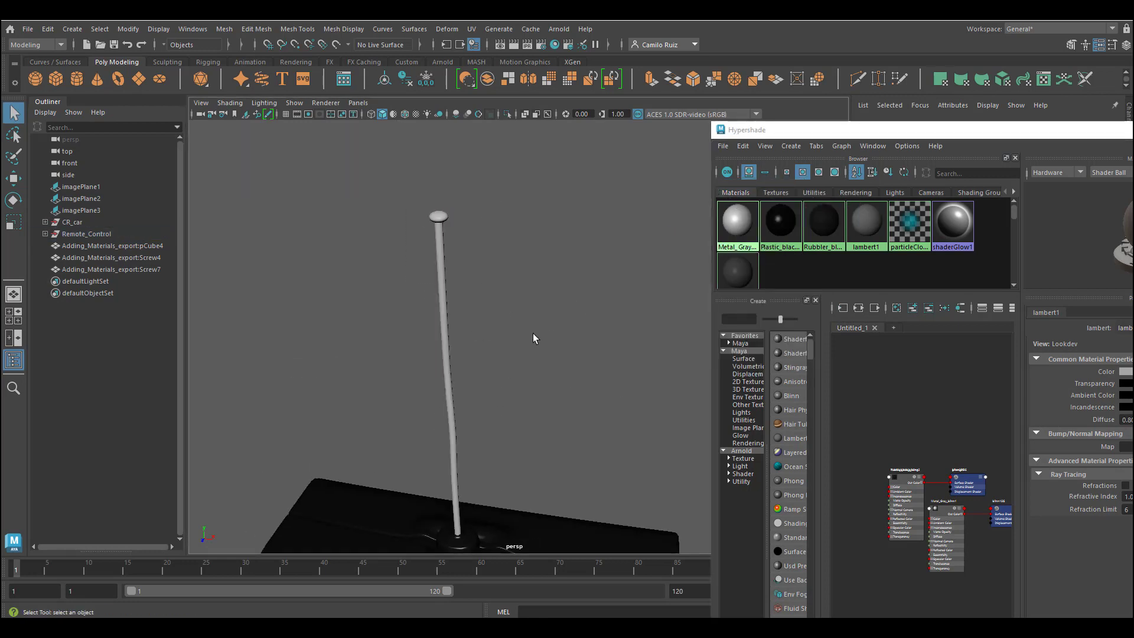
Assign Metal_Gray_blinn1 to the antenna rod and tip on the car.
scroll(534, 339, down, 6)
alt+drag(532, 347, 533, 439)
scroll(531, 438, up, 4)
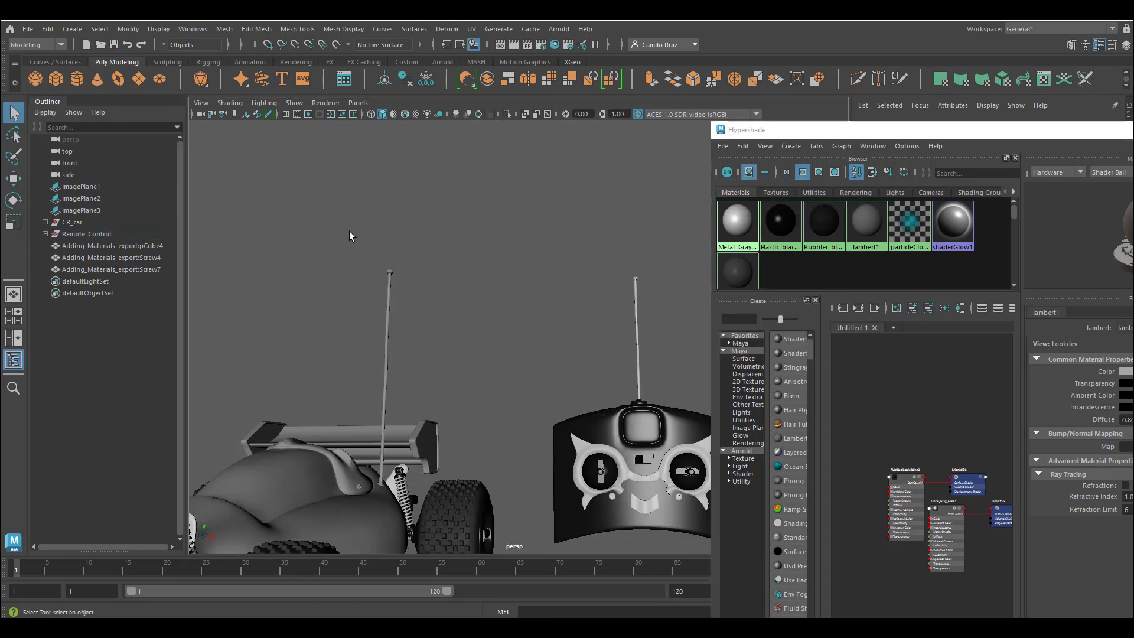
drag(350, 232, 432, 333)
right_drag(738, 232, 740, 200)
click(546, 301)
Examine the car's body shell and rear spoiler, which still need materials, from several angles.
alt+drag(546, 302, 509, 283)
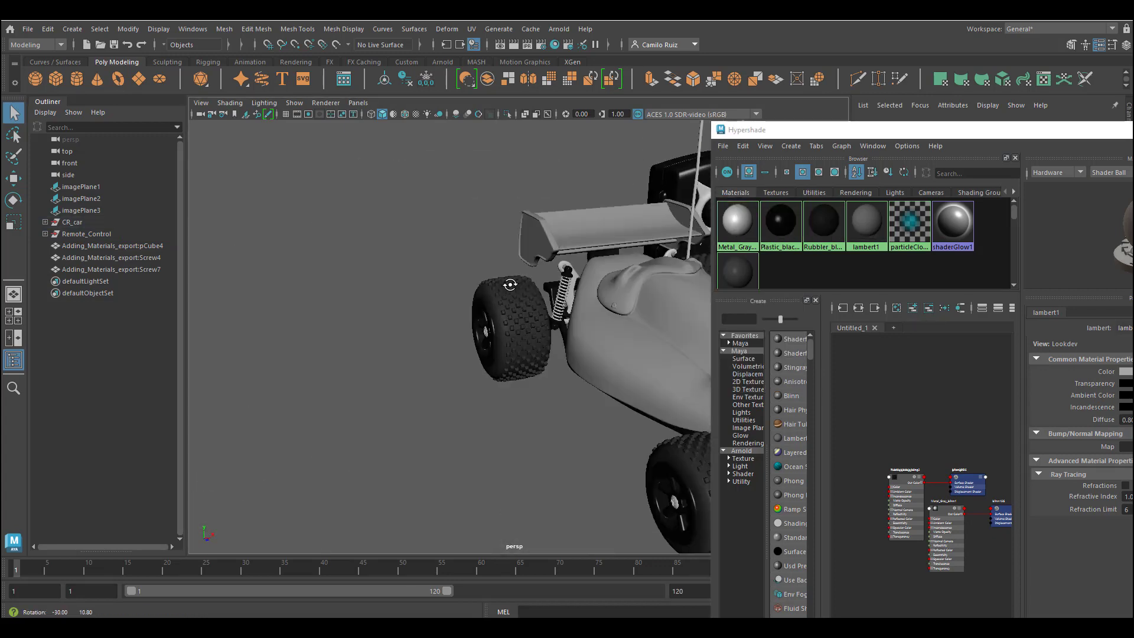
alt+middle_drag(509, 284, 337, 325)
scroll(337, 325, up, 3)
alt+drag(339, 326, 524, 377)
alt+middle_drag(565, 381, 510, 387)
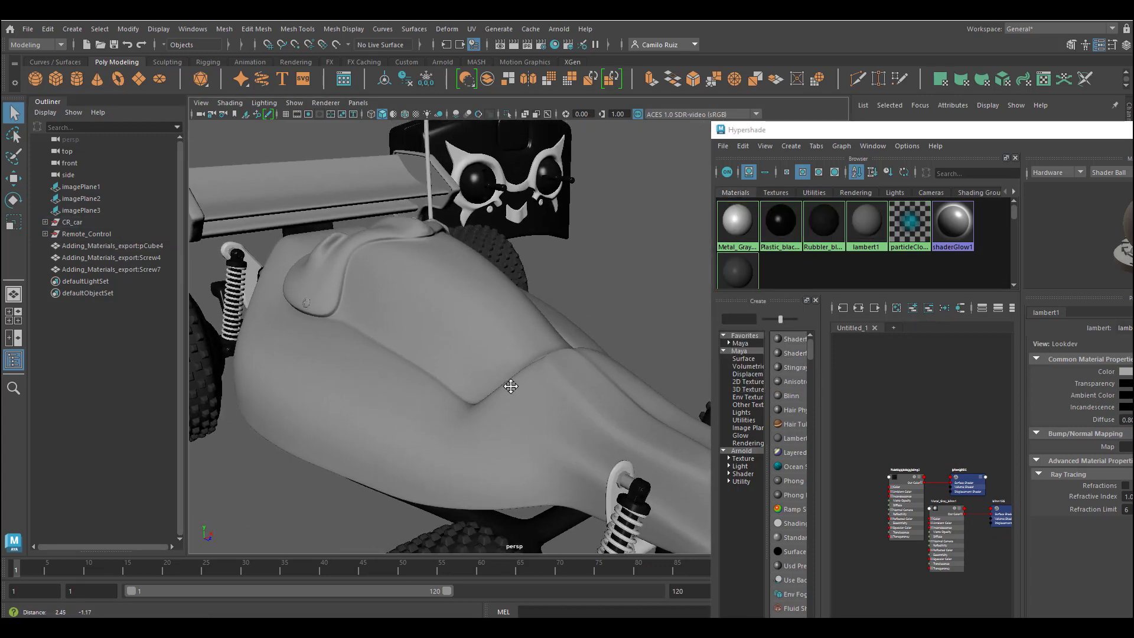
scroll(372, 335, down, 3)
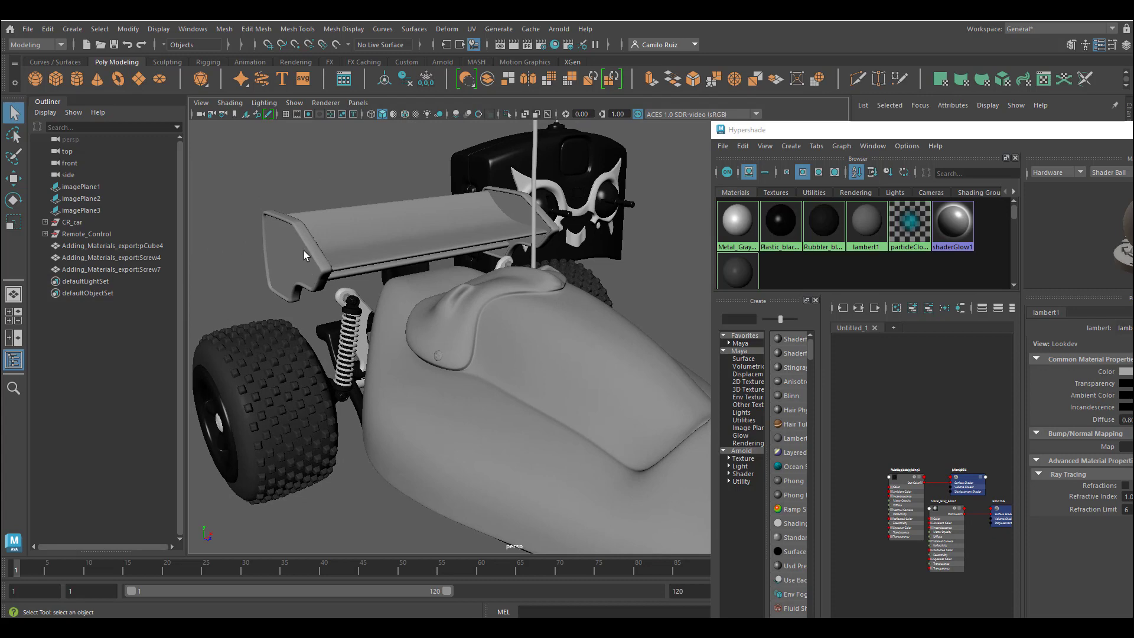
alt+drag(513, 396, 516, 372)
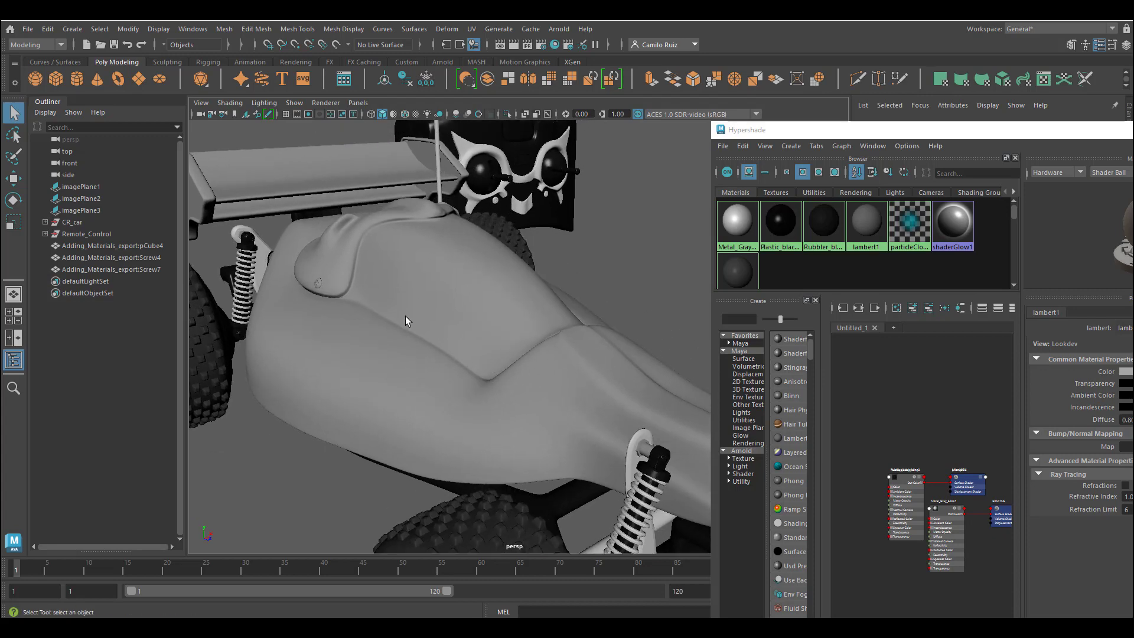
Create a new Phong material in Hypershade for the car's body shell and name it car_phong.
click(406, 350)
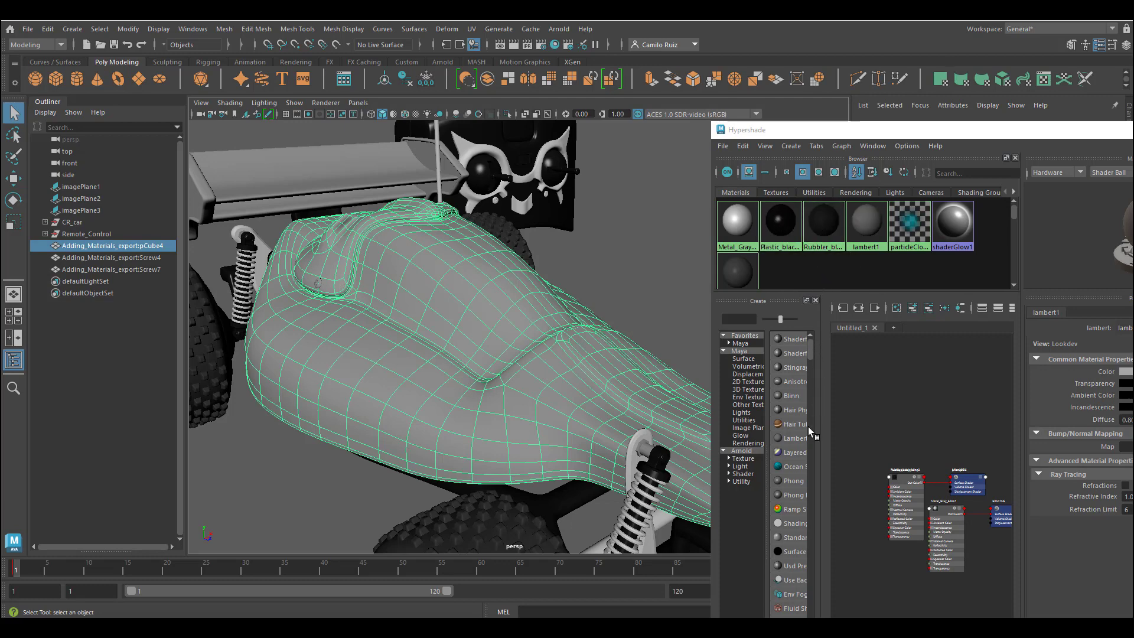
click(793, 480)
drag(854, 130, 728, 129)
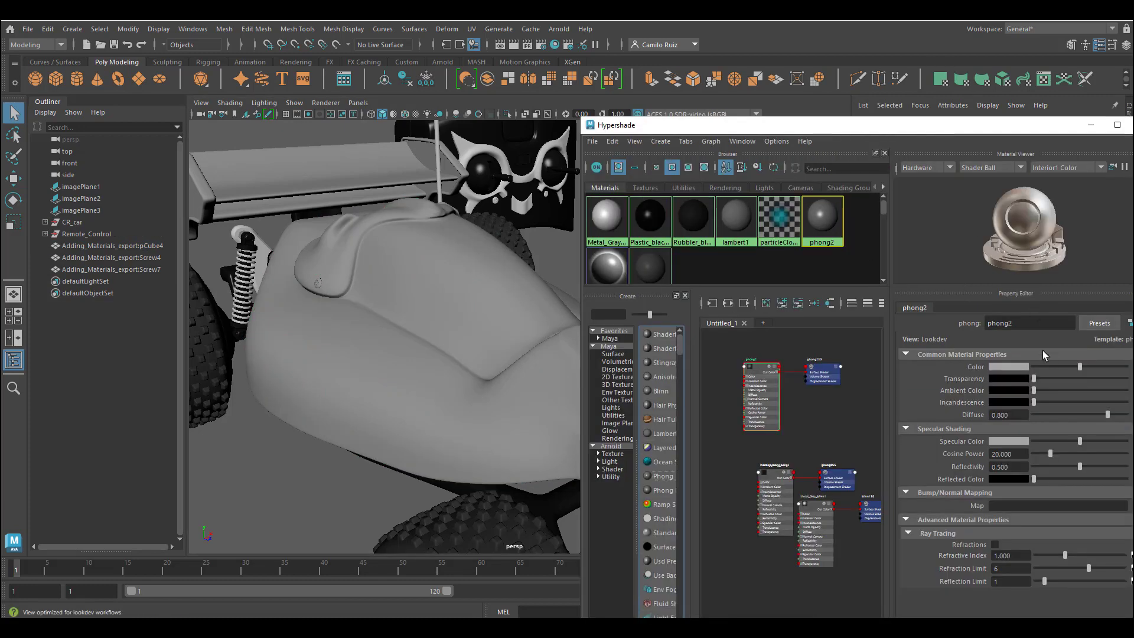
click(1016, 323)
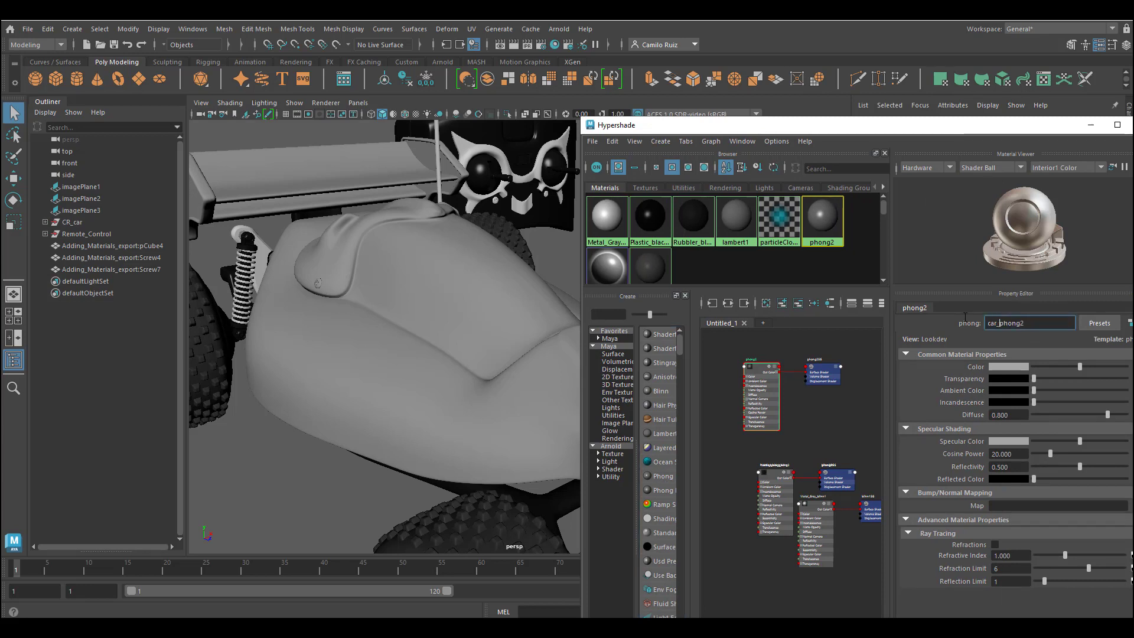
key(Delete)
key(Return)
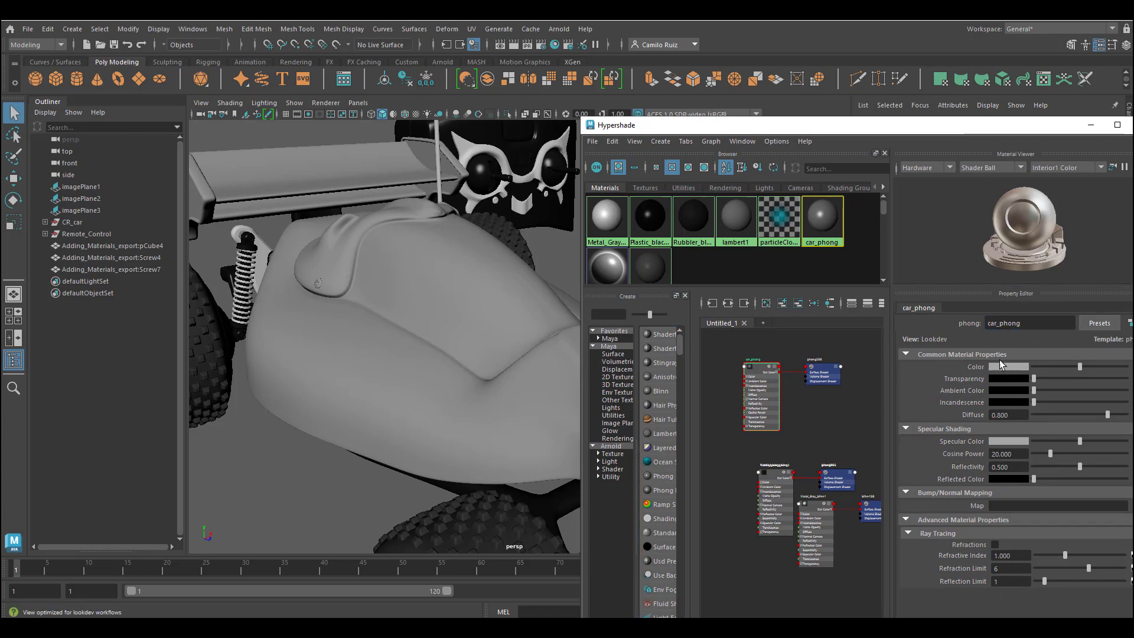
Set the car_phong color to pure red and assign the material to the car's body shell.
click(1010, 368)
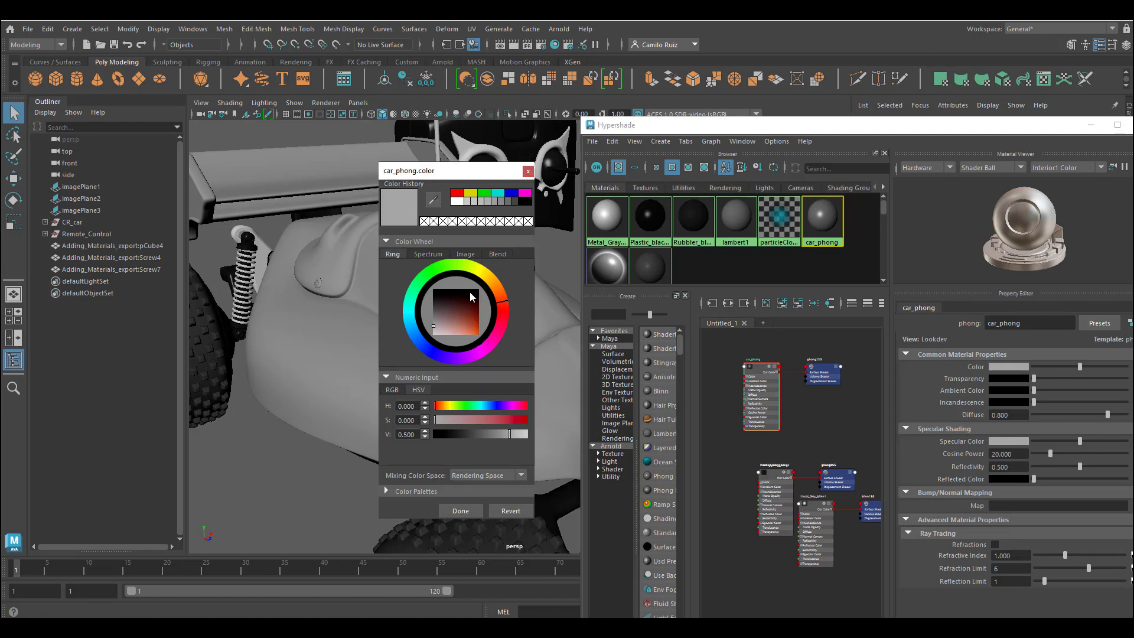
drag(469, 292, 479, 336)
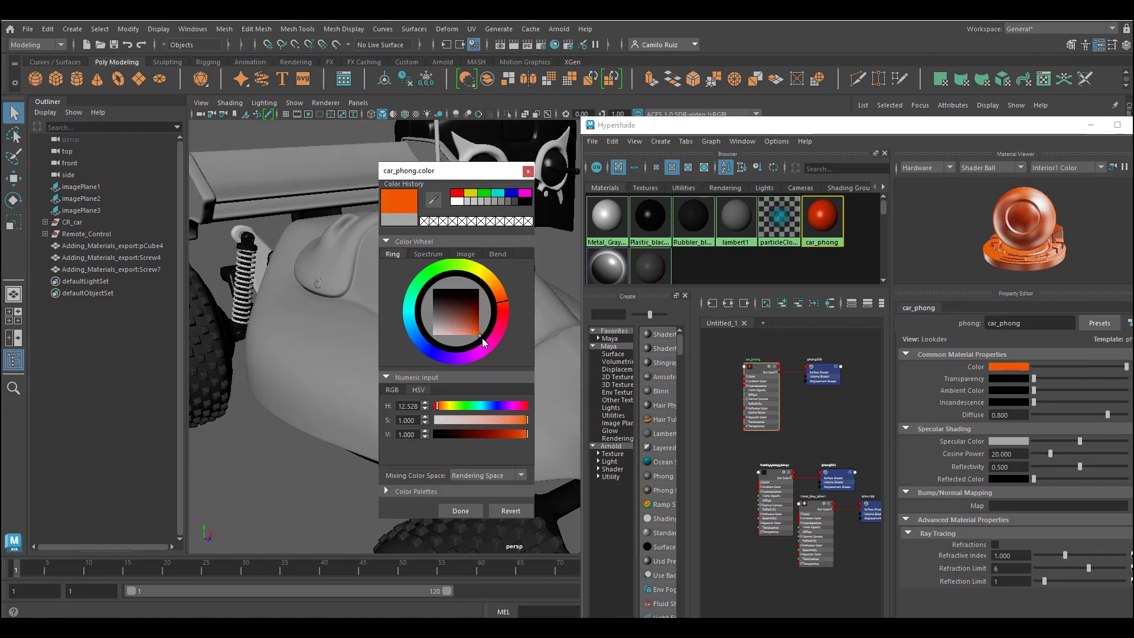
click(456, 193)
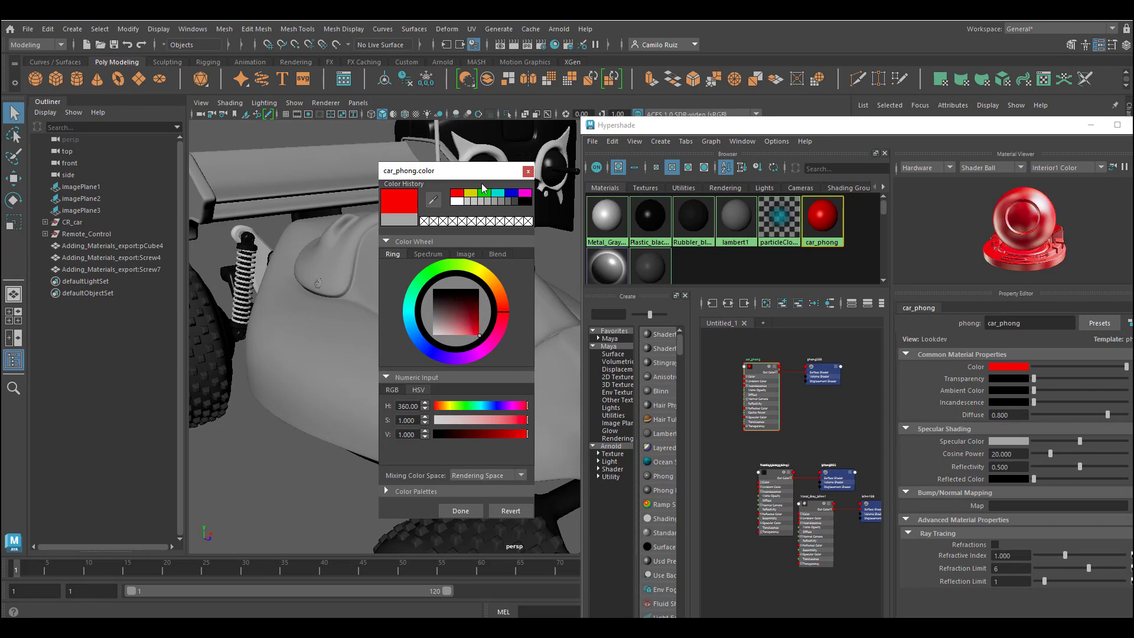
click(473, 511)
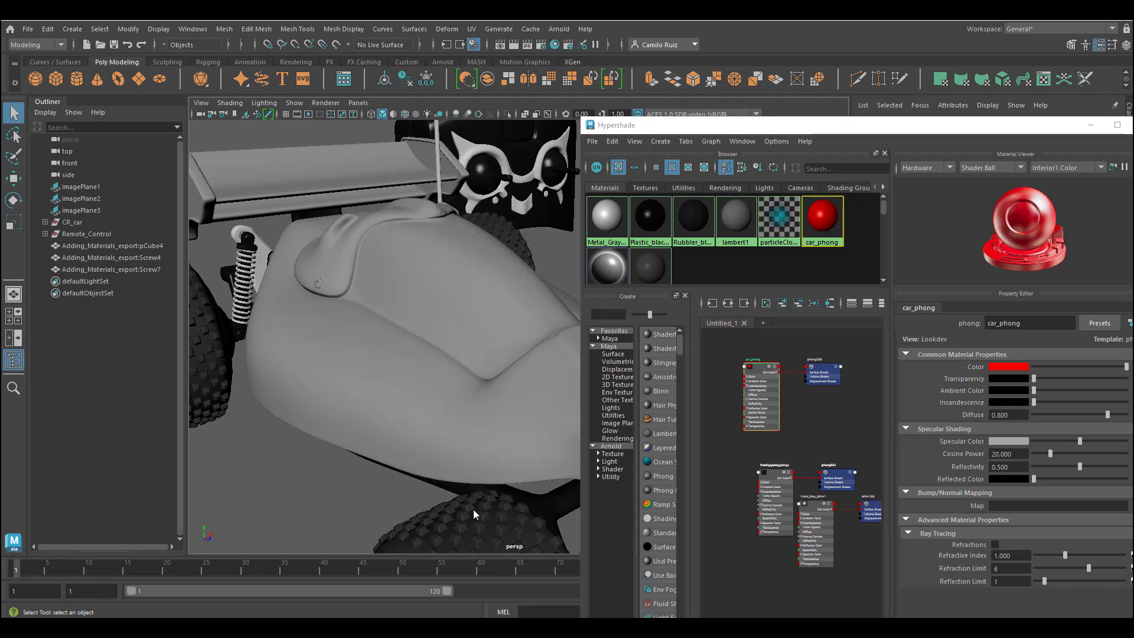
click(498, 345)
right_drag(803, 227, 819, 189)
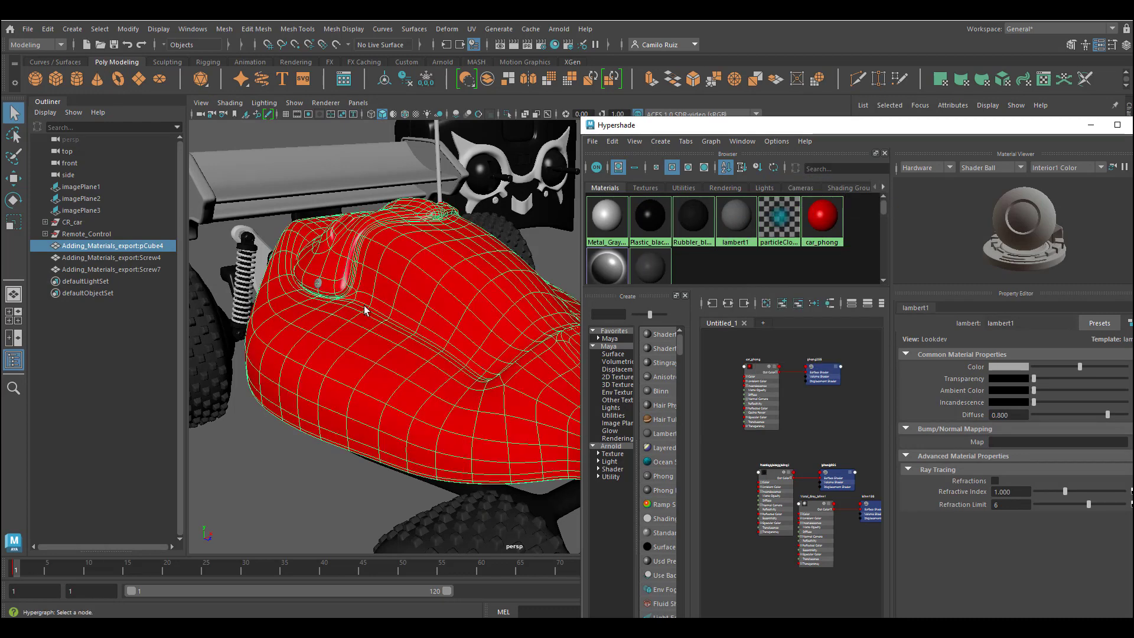
Create another Phong material for the rear spoiler's end plates and name it Spoiler_phong_A.
key(space)
mouse_move(391, 308)
middle_down()
mouse_move(392, 338)
mouse_move(391, 310)
middle_up()
alt+middle_drag(391, 310, 413, 372)
scroll(413, 372, down, 5)
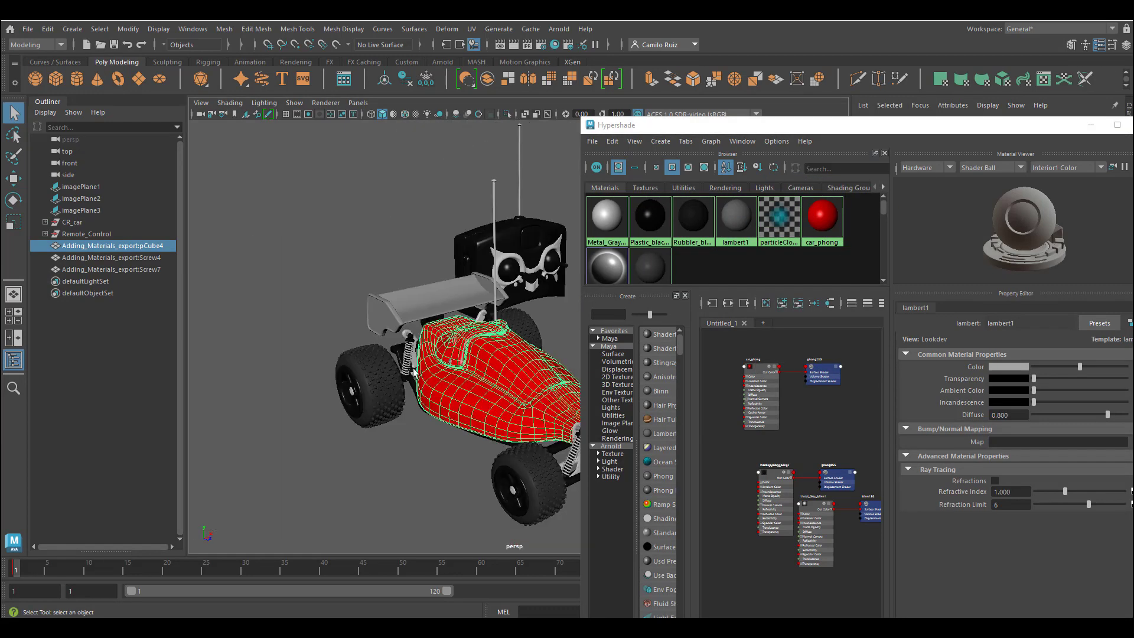
alt+drag(413, 373, 358, 395)
scroll(357, 396, up, 6)
alt+middle_drag(357, 395, 468, 352)
scroll(473, 374, up, 3)
alt+drag(427, 349, 293, 190)
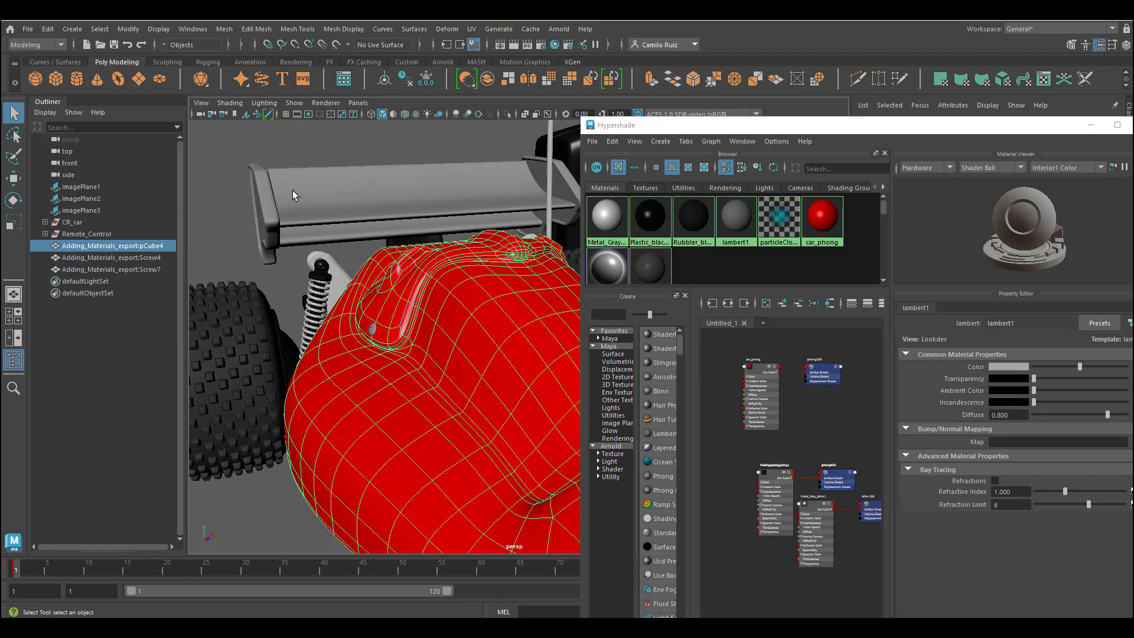
click(264, 201)
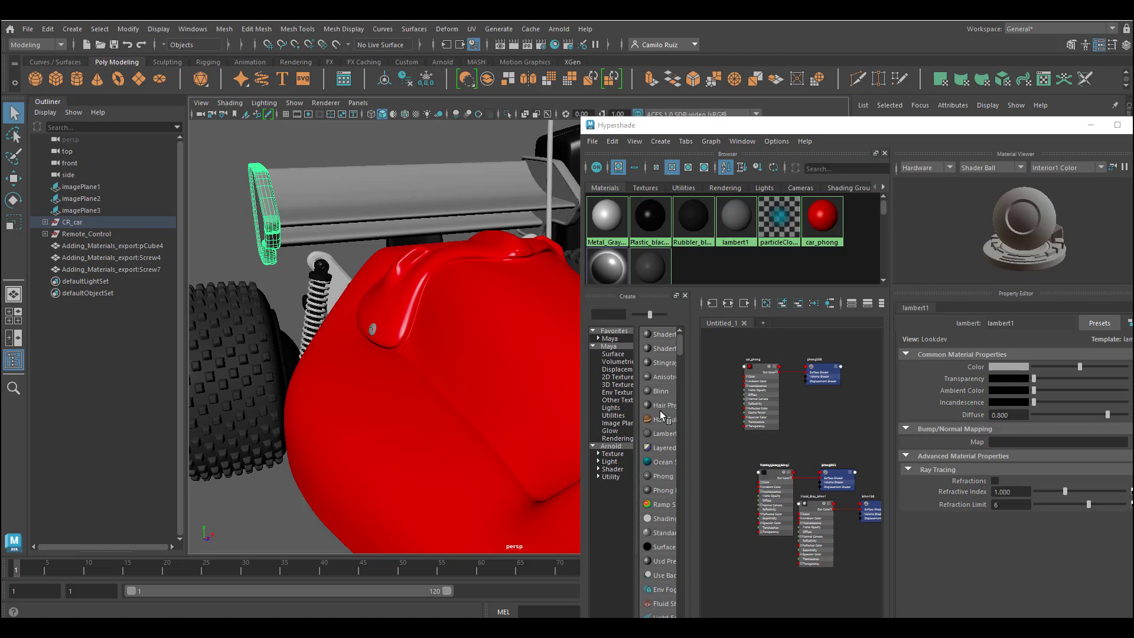
click(663, 477)
drag(989, 323, 938, 321)
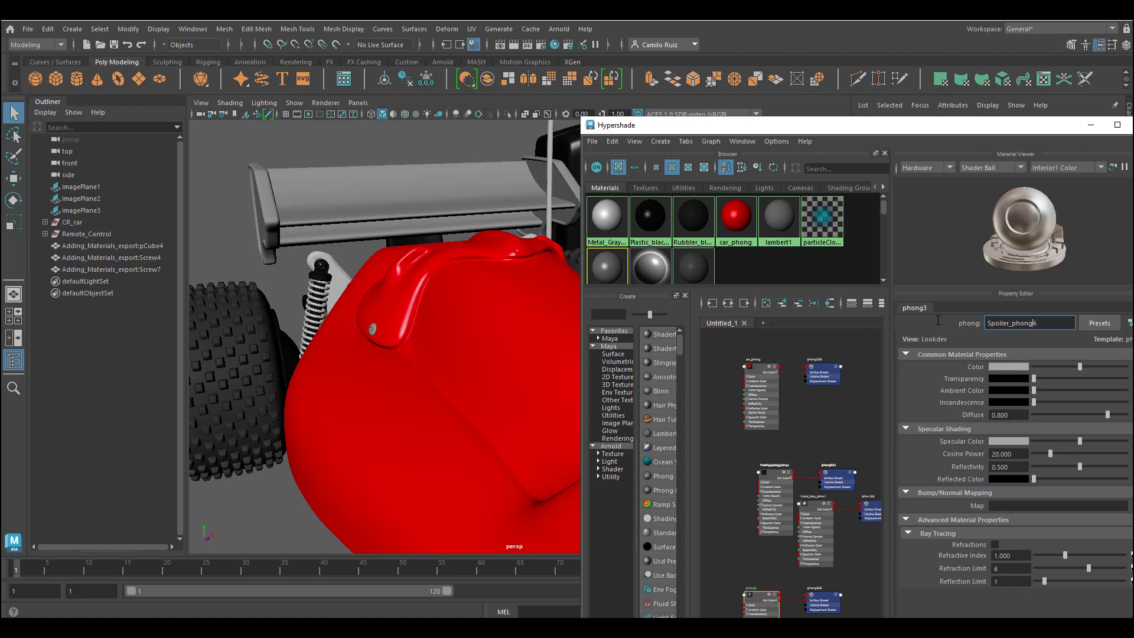
text(_)
key(Return)
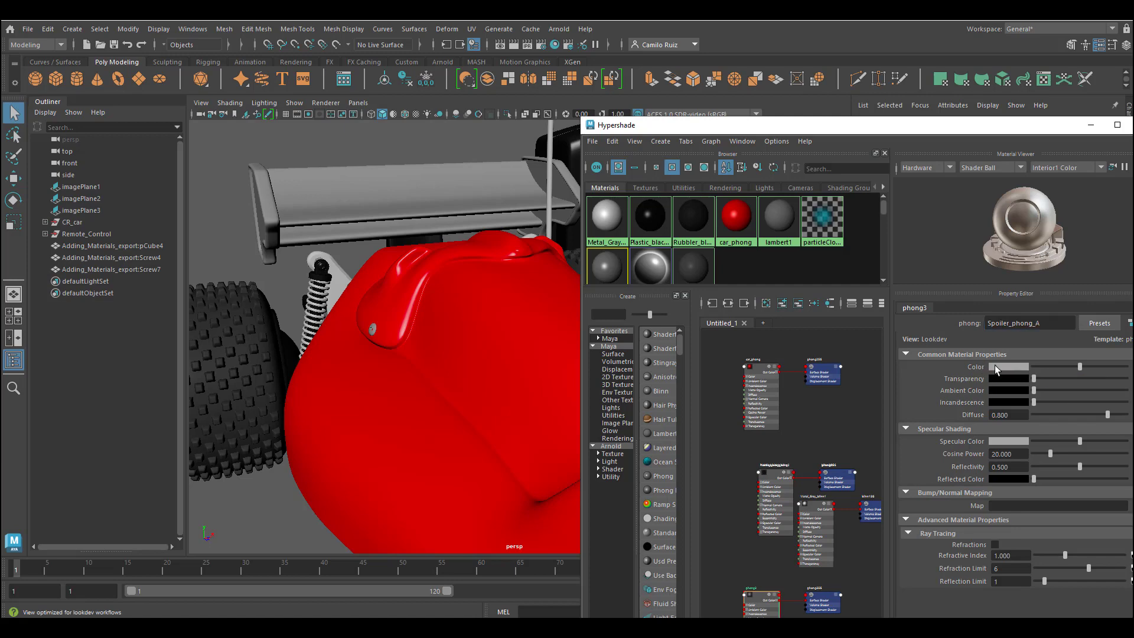
Set the Spoiler_phong_A color to blue and assign it to the spoiler end plate farther from the antenna.
click(1004, 368)
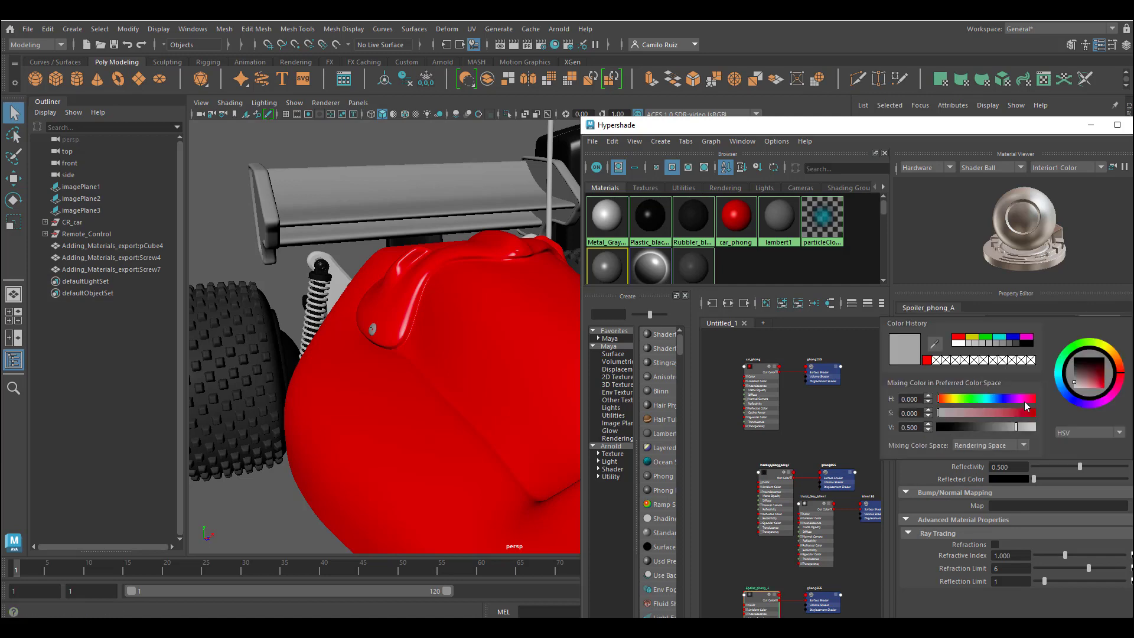
click(1011, 341)
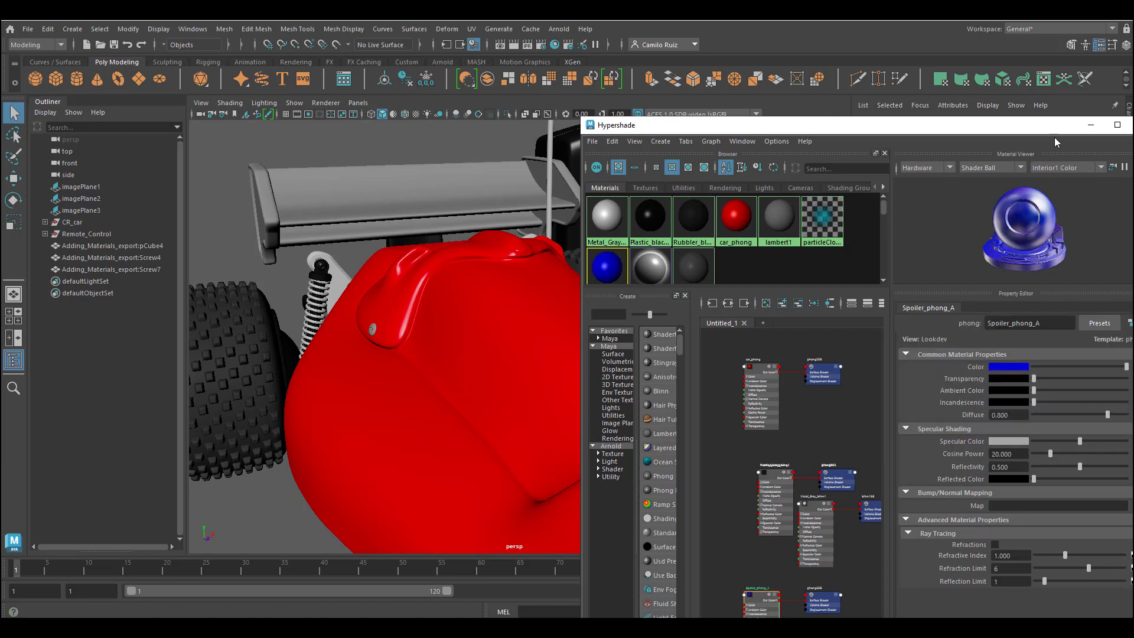
click(277, 197)
right_drag(598, 256, 598, 223)
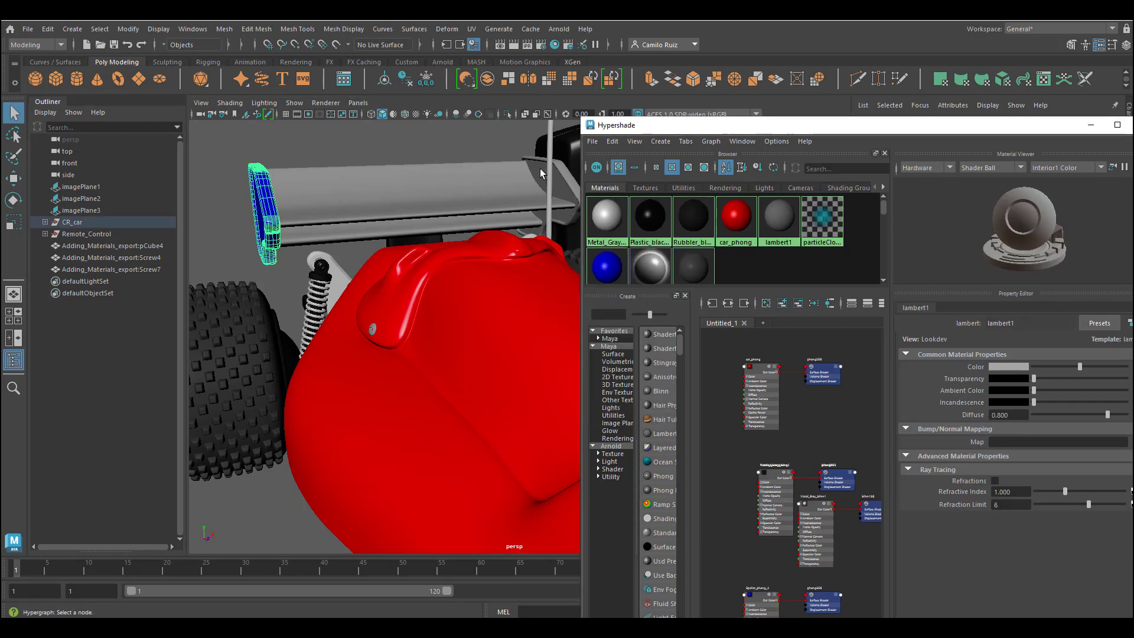
click(558, 181)
right_drag(643, 258, 643, 226)
click(499, 243)
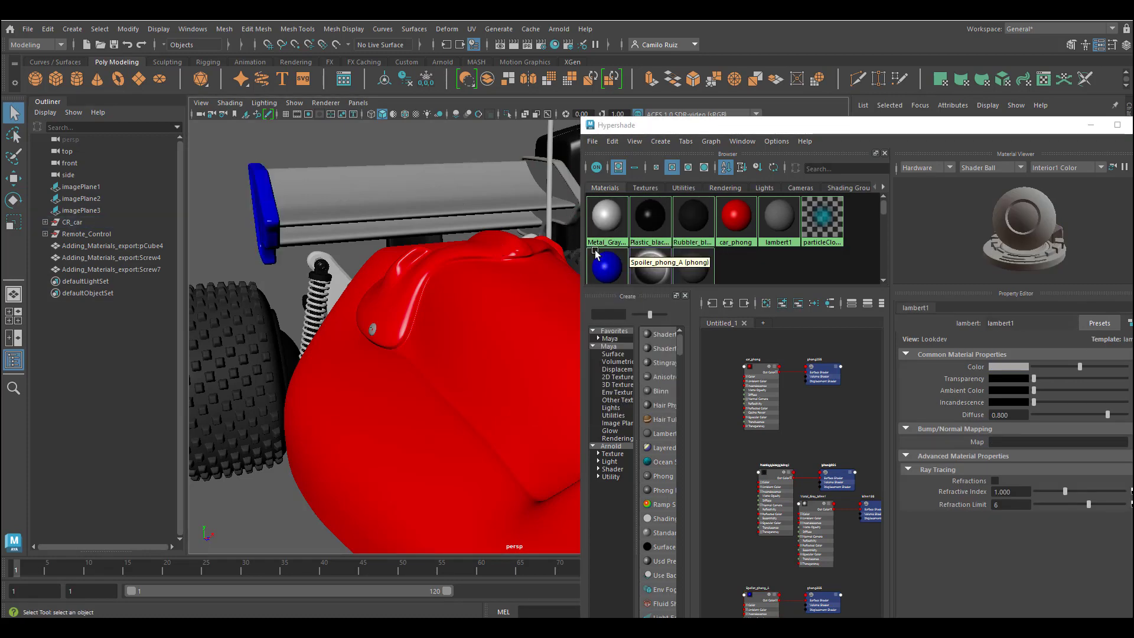
Duplicate the shading network of Spoiler_phong_A and rename the copy Spoiler_phong_A2.
right_click(610, 266)
click(610, 265)
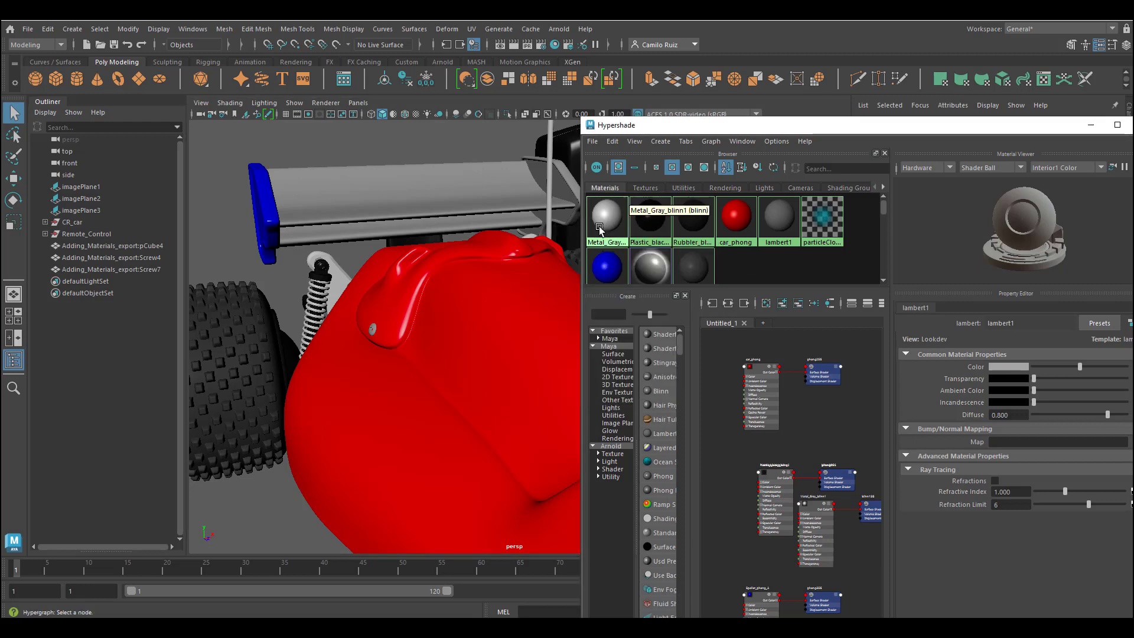
click(612, 141)
mouse_move(721, 265)
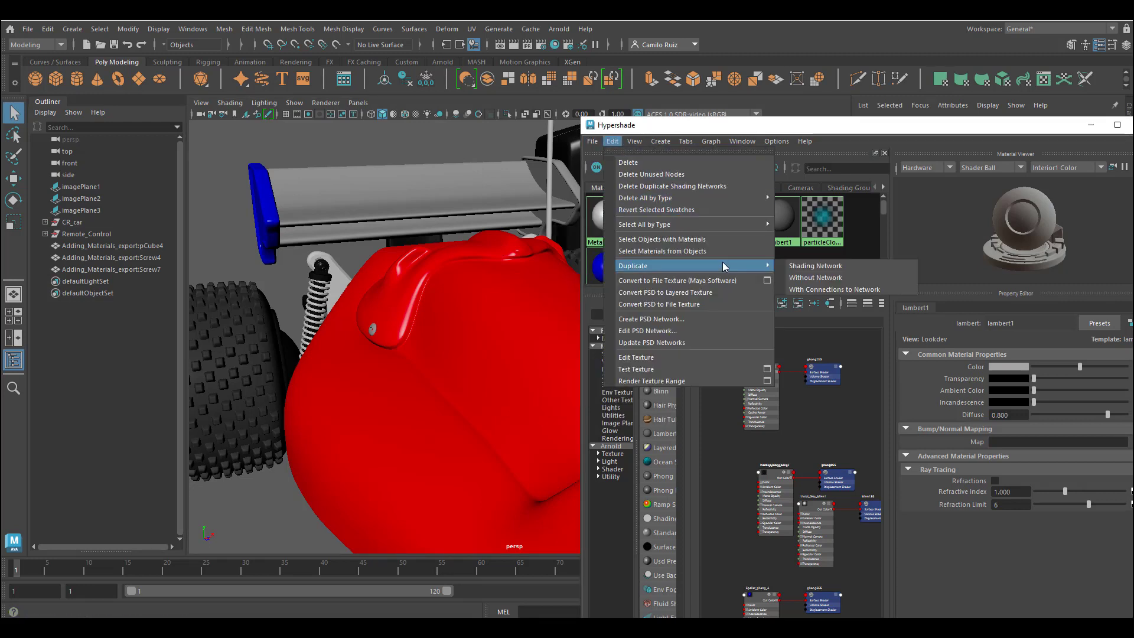
click(840, 271)
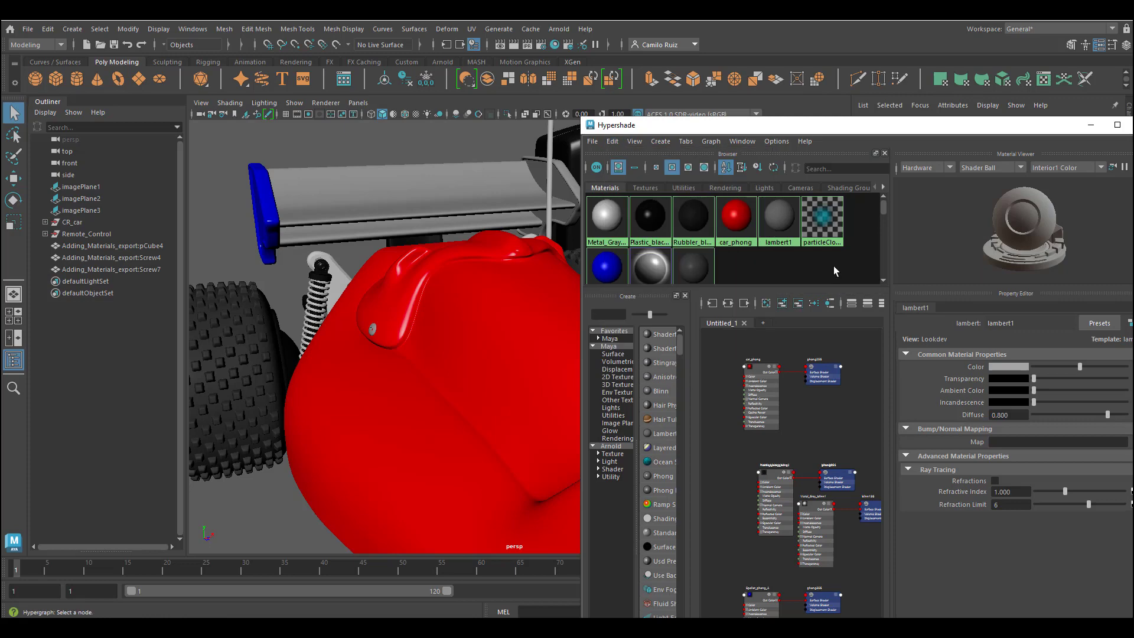
click(1043, 323)
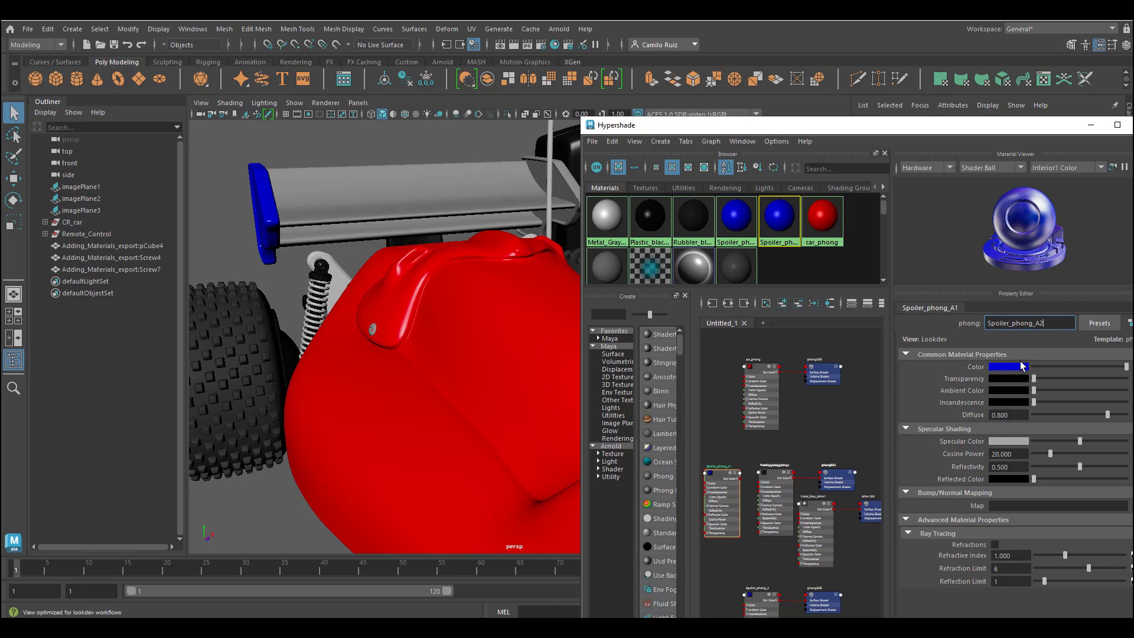
key(Return)
Set the Spoiler_phong_A2 color to green and assign it to the spoiler's large upper blade.
click(1010, 369)
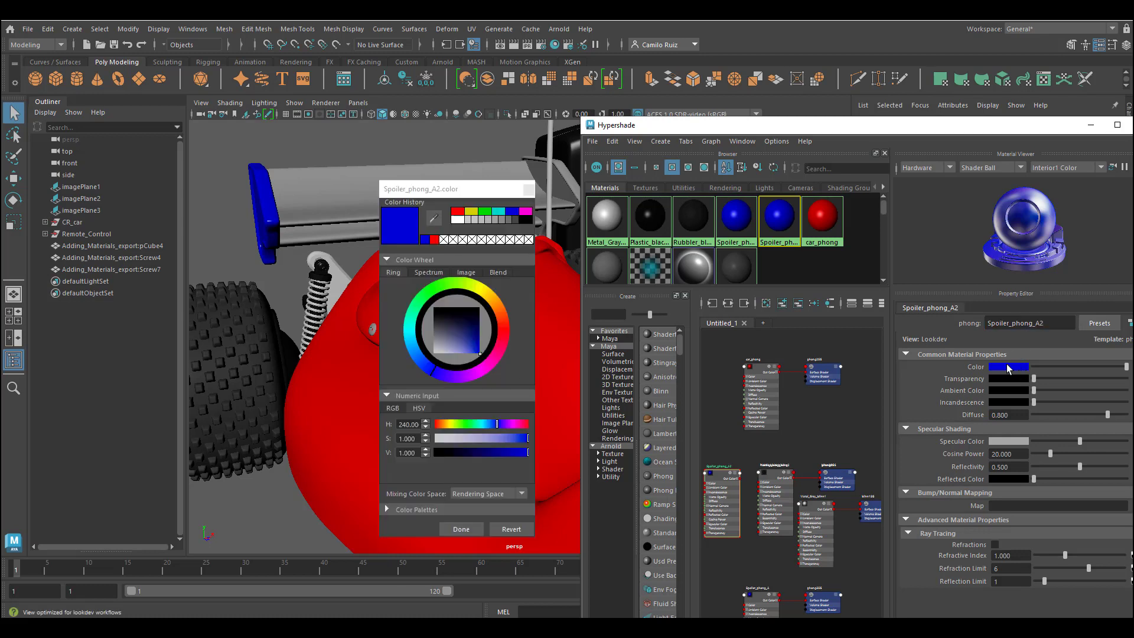
click(485, 211)
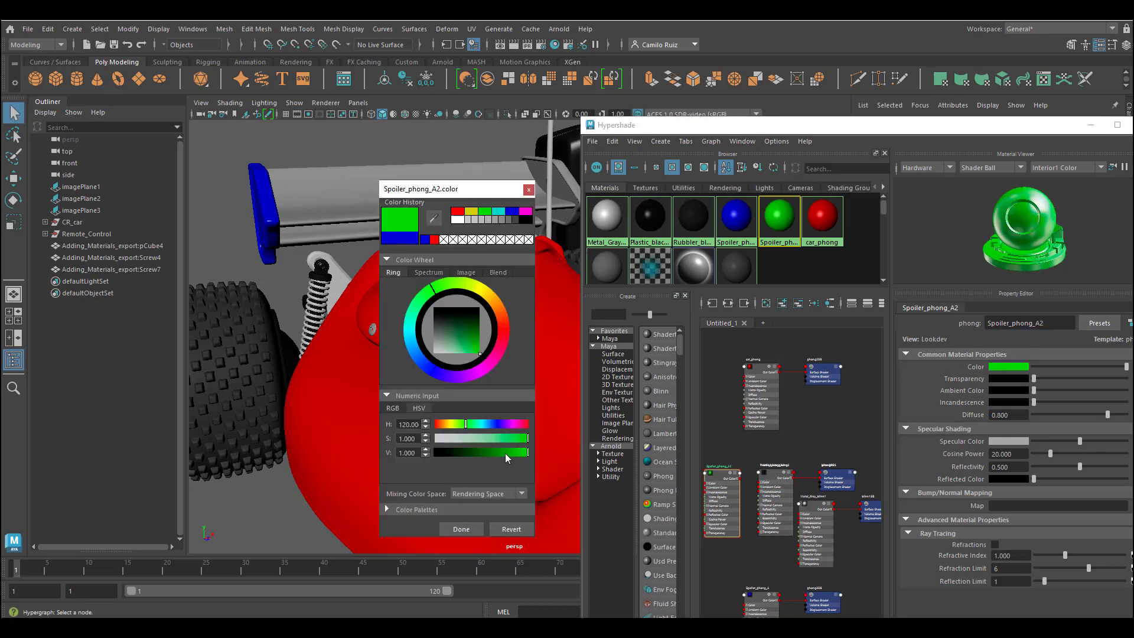
click(464, 529)
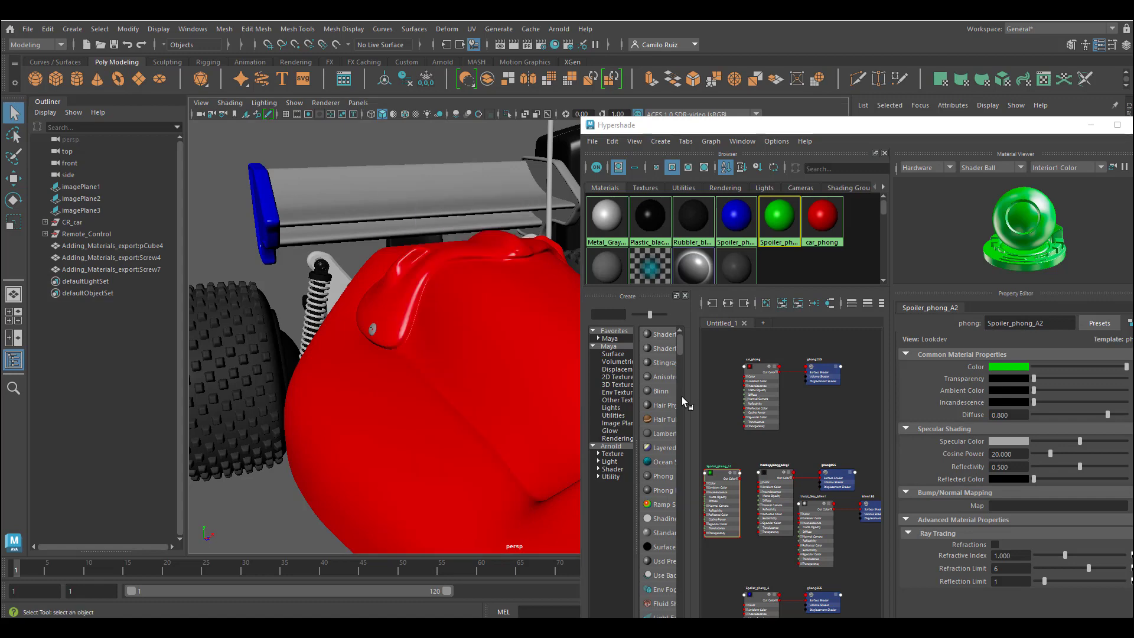
click(466, 187)
right_drag(772, 209, 780, 177)
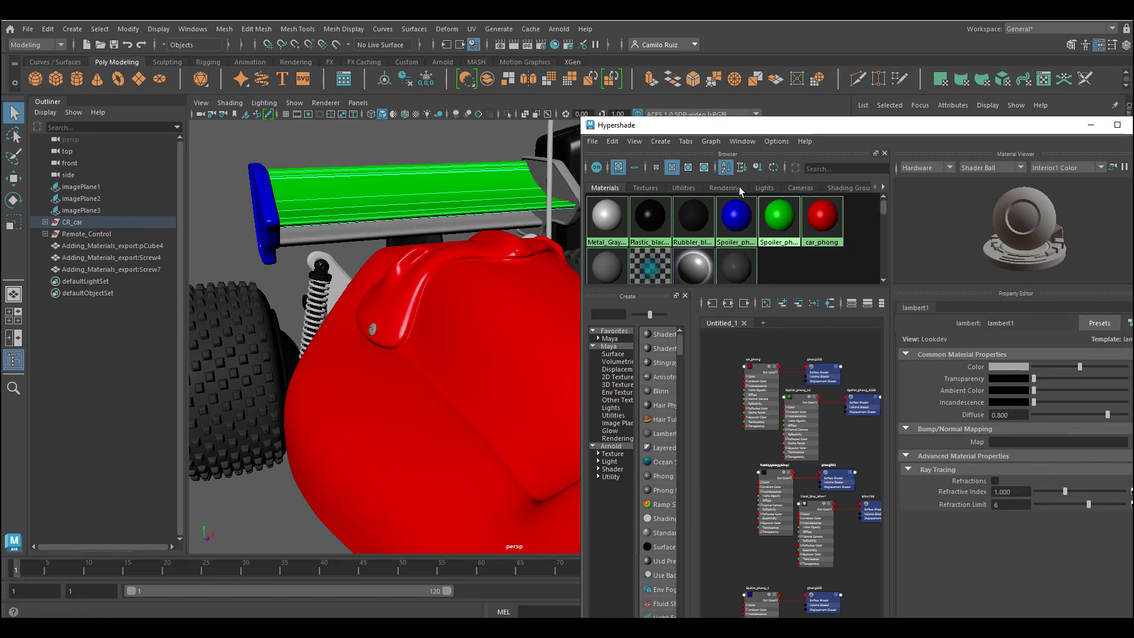
Duplicate the shading network of the blue Spoiler_phong_A material once more for the spoiler's other end plate.
click(568, 179)
click(735, 218)
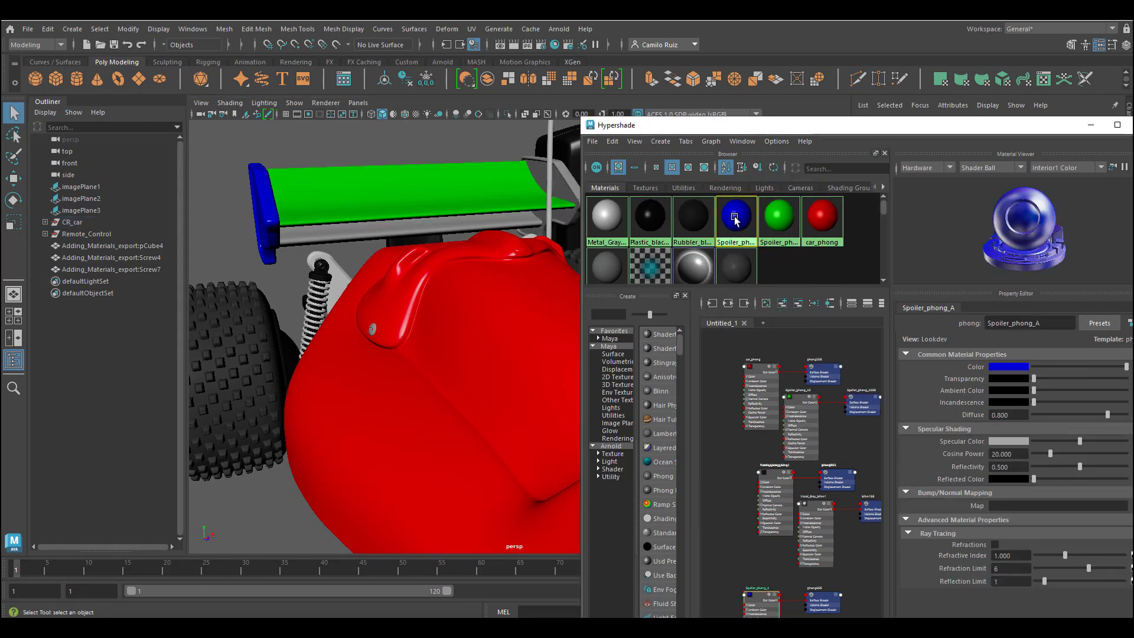
click(617, 143)
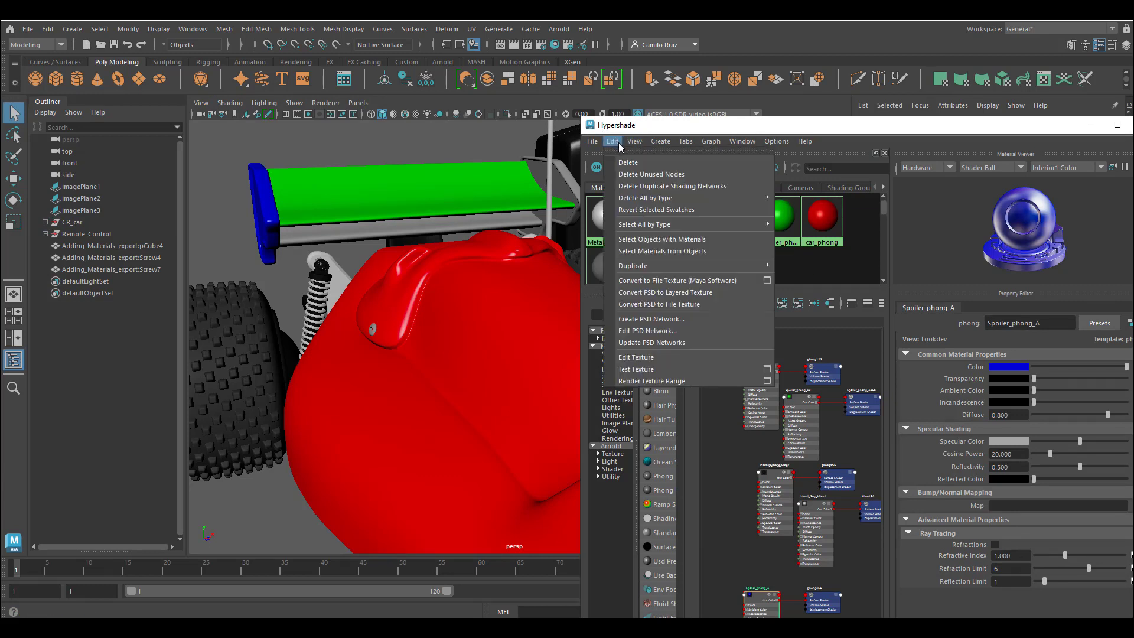
mouse_move(697, 266)
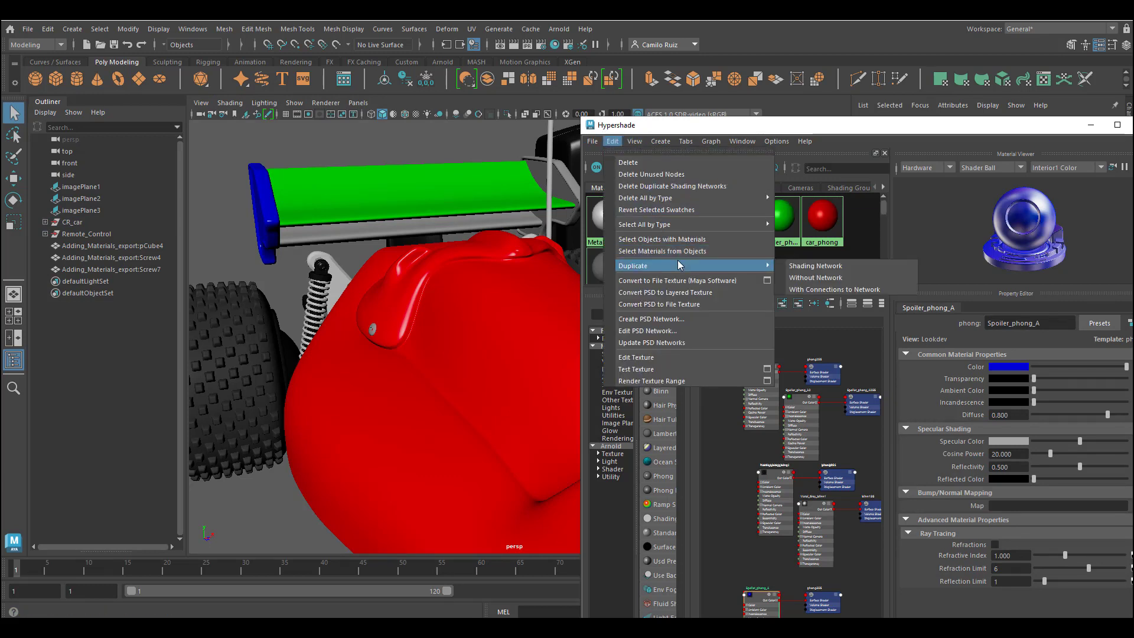
click(811, 266)
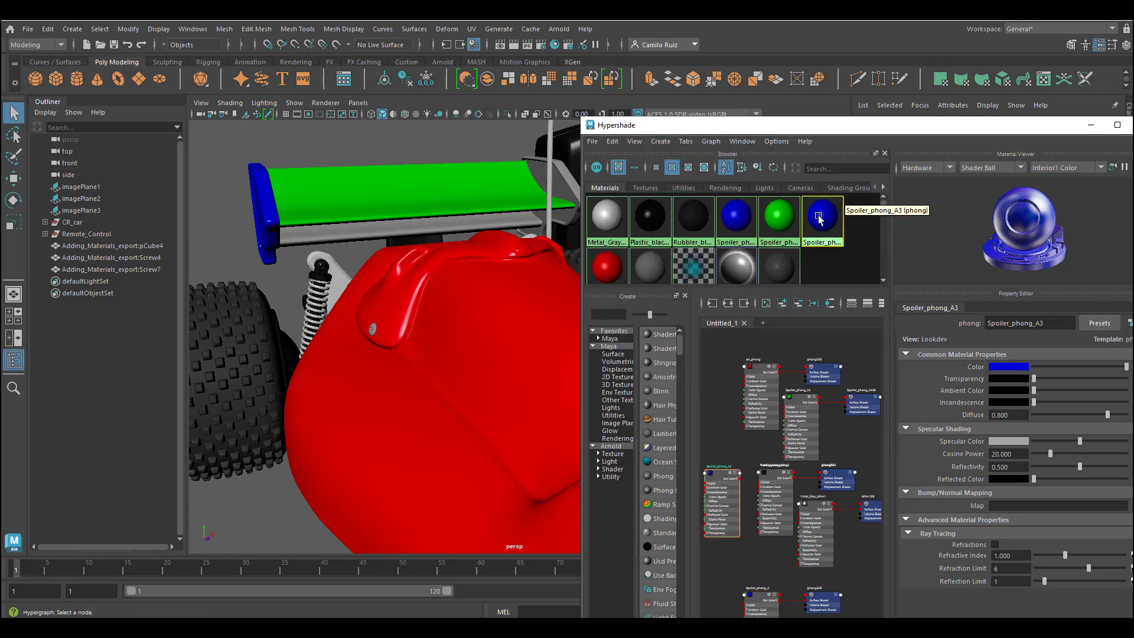
Set the Spoiler_phong_A3 color to yellow and assign it to the spoiler end plate beside the antenna.
click(1015, 366)
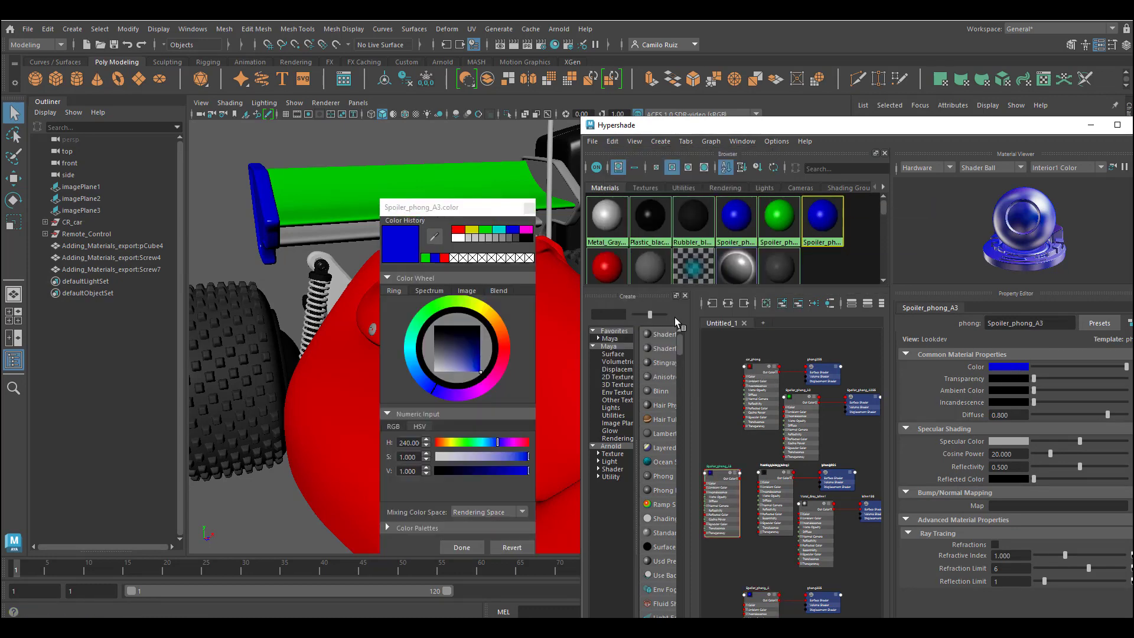
click(477, 232)
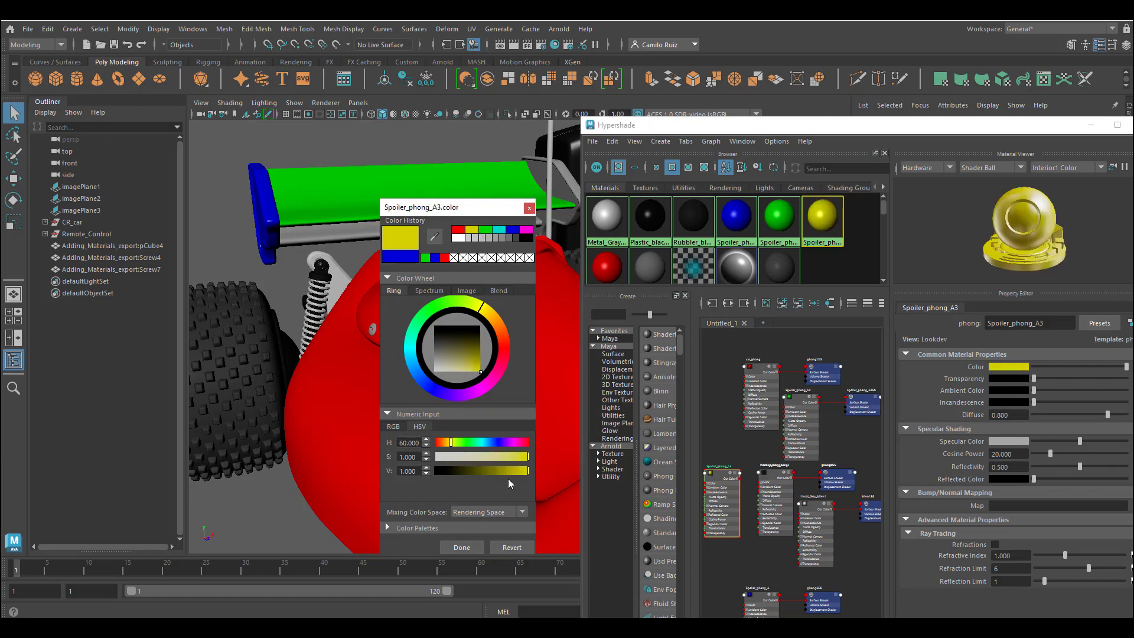
click(462, 548)
click(564, 176)
right_drag(823, 218, 816, 184)
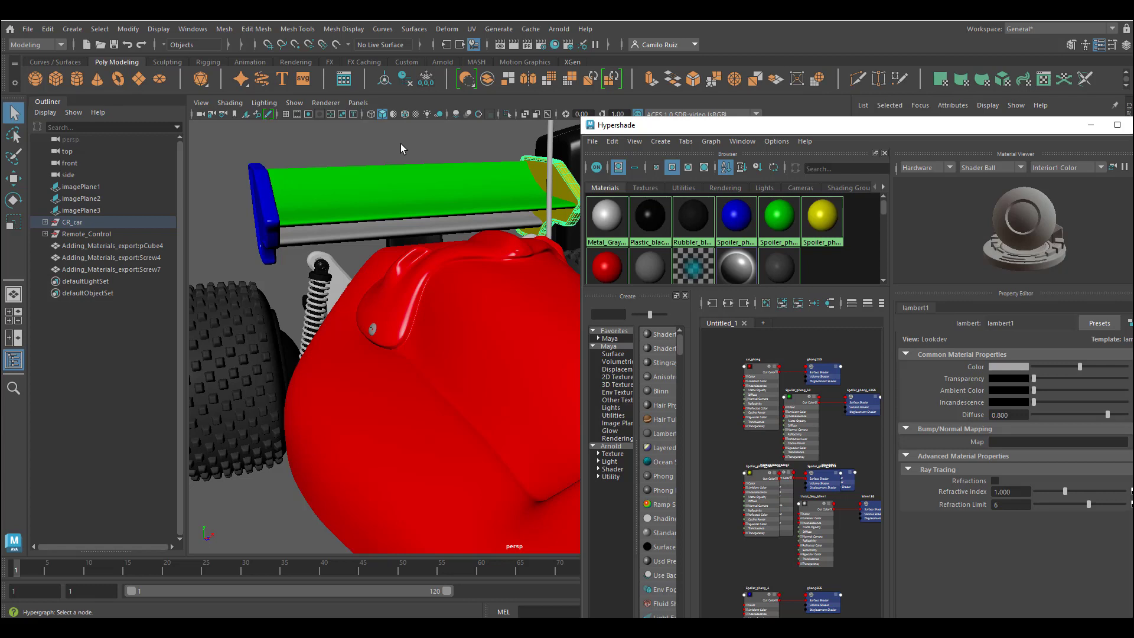
Duplicate the shading network of the blue Spoiler_phong_A material for the spoiler's narrow lower blade.
click(432, 226)
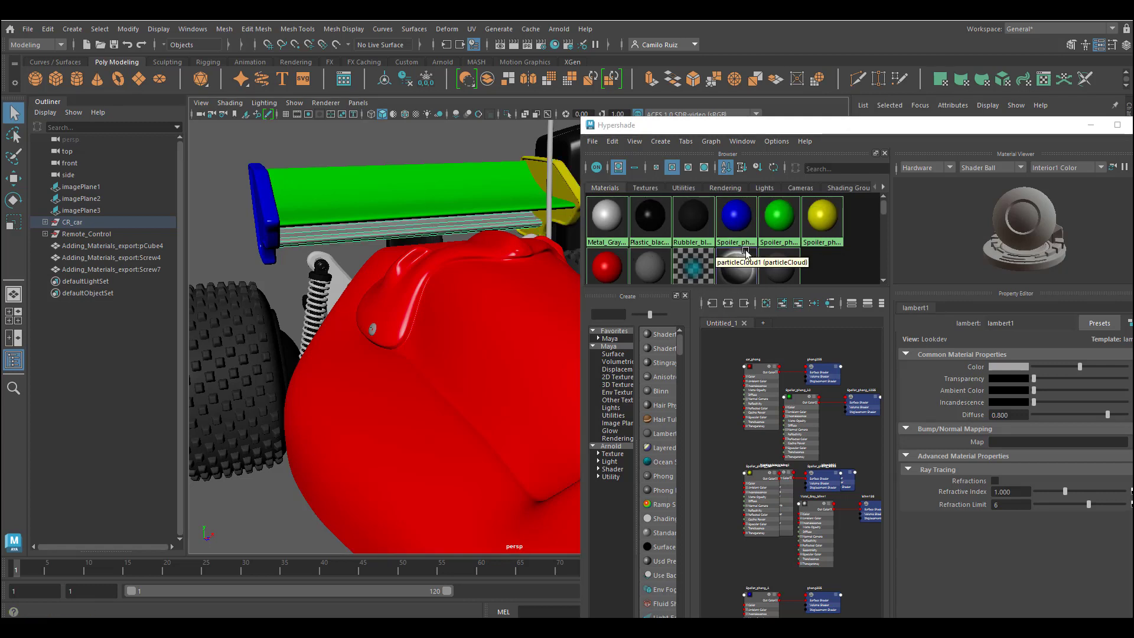
click(731, 220)
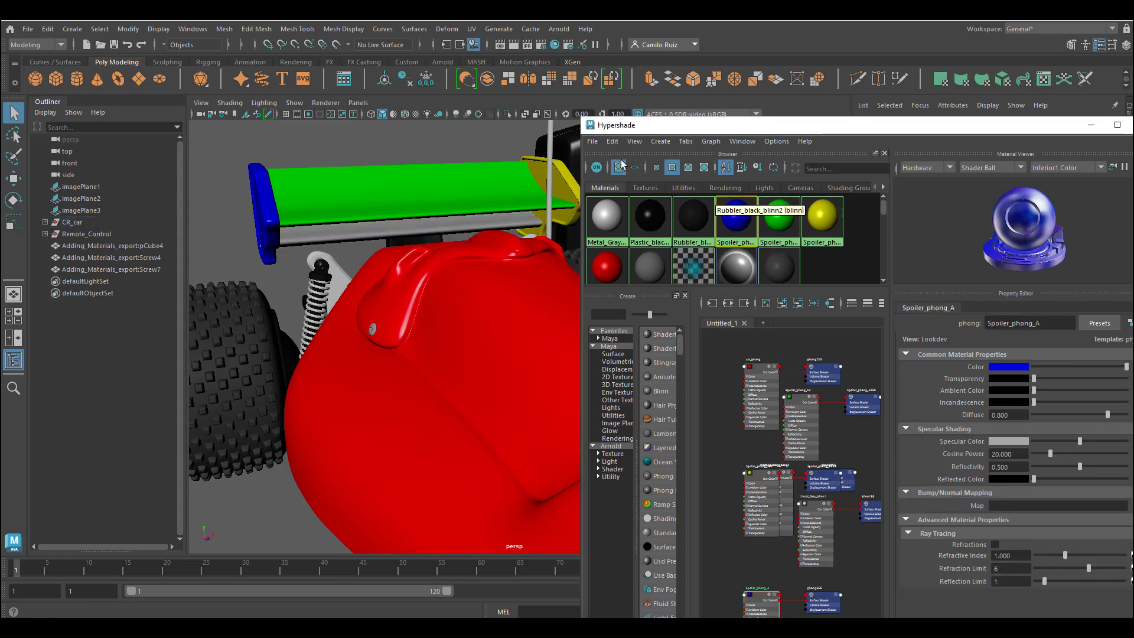
click(612, 142)
mouse_move(696, 263)
click(815, 266)
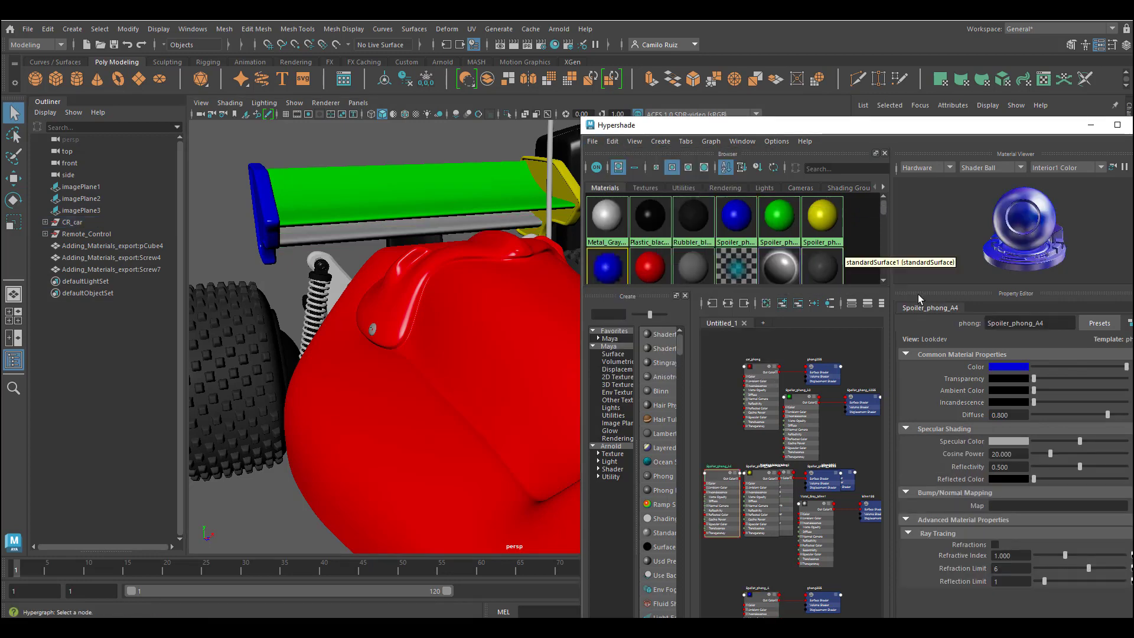
Set the Spoiler_phong_A4 color to cyan and assign it to the spoiler's narrow lower blade.
click(1004, 367)
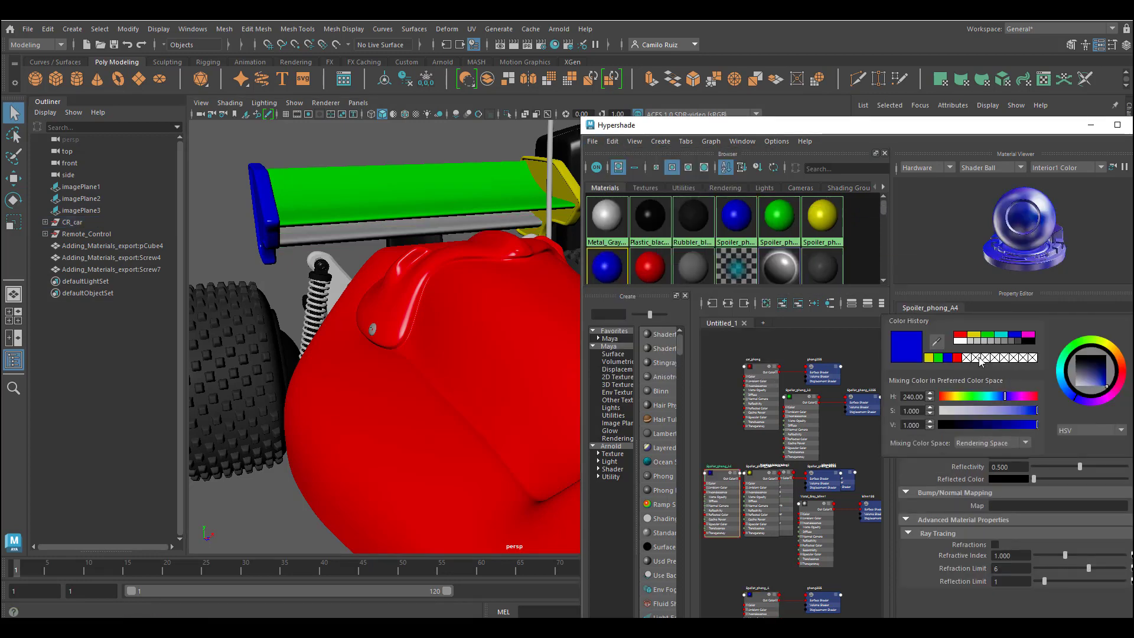
right_click(491, 223)
click(490, 219)
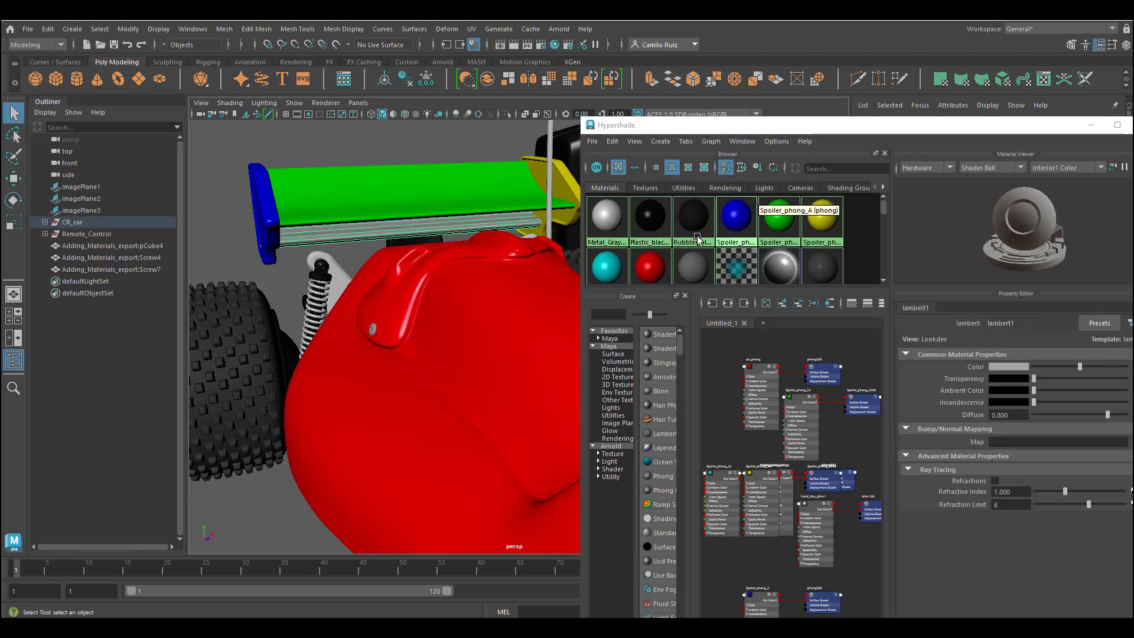
right_drag(613, 259, 615, 226)
alt+middle_drag(478, 303, 450, 296)
alt+right_drag(449, 295, 473, 289)
click(607, 266)
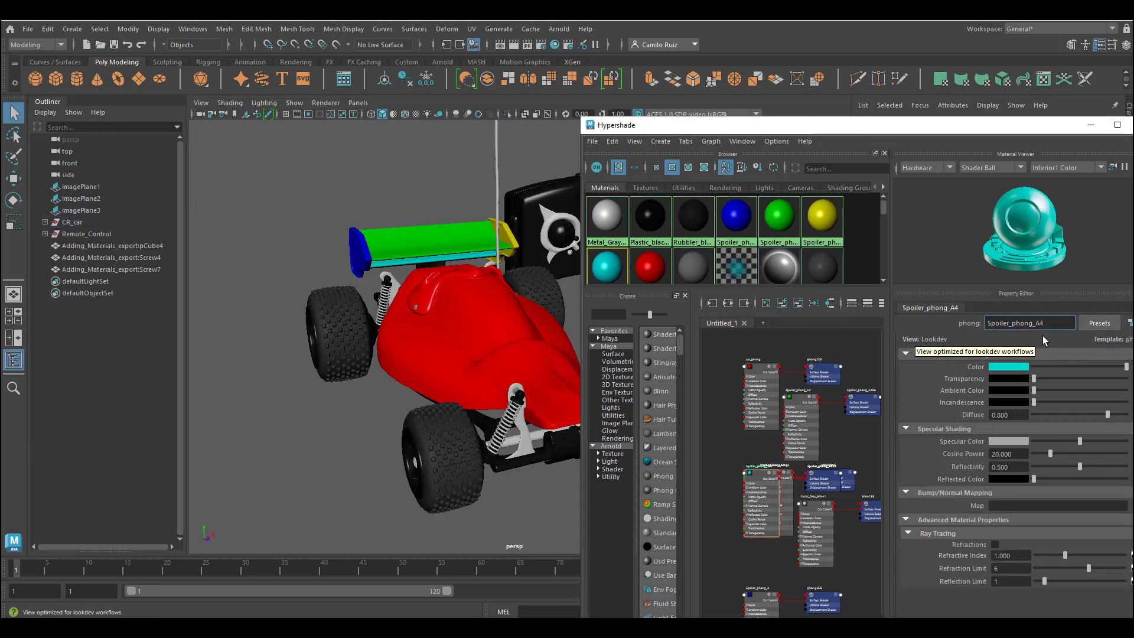
click(424, 202)
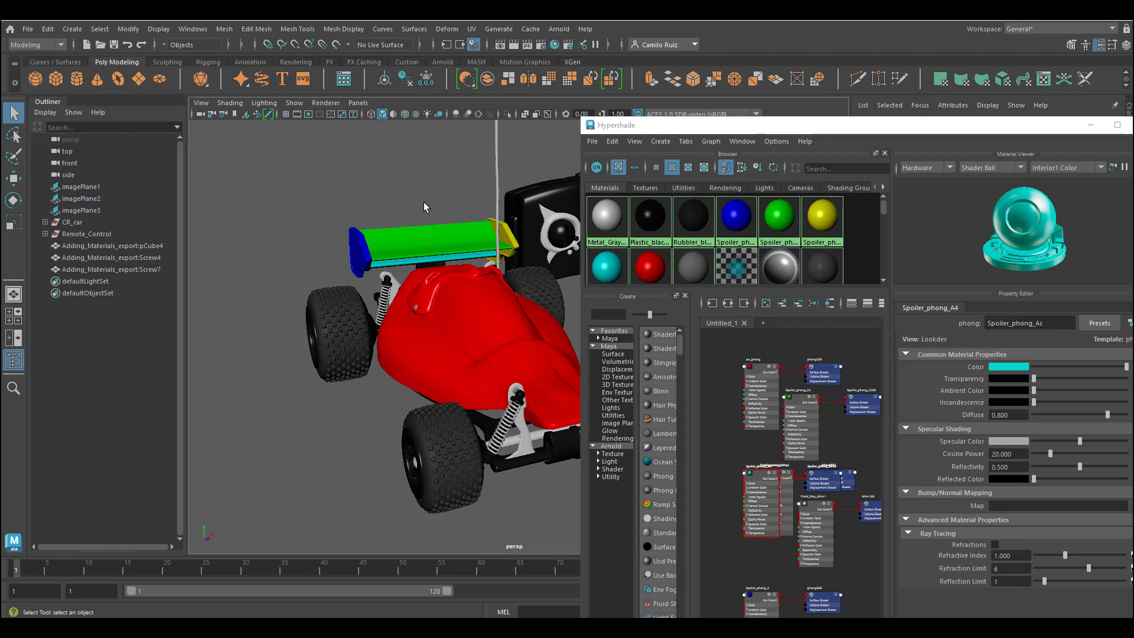
Assign the Metal_Gray_blinn1 material to both body screws, Screw4 and Screw7.
click(455, 246)
scroll(441, 241, up, 5)
scroll(442, 242, up, 2)
alt+drag(441, 241, 363, 271)
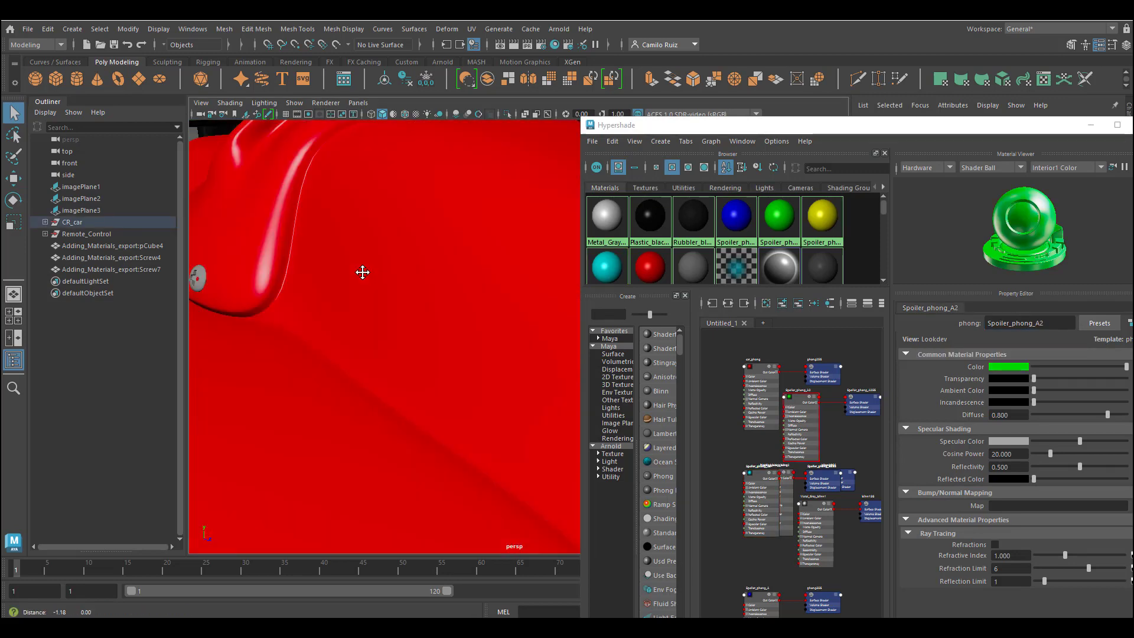
alt+middle_drag(362, 272, 368, 300)
click(316, 324)
alt+drag(316, 324, 368, 366)
shift+click(367, 365)
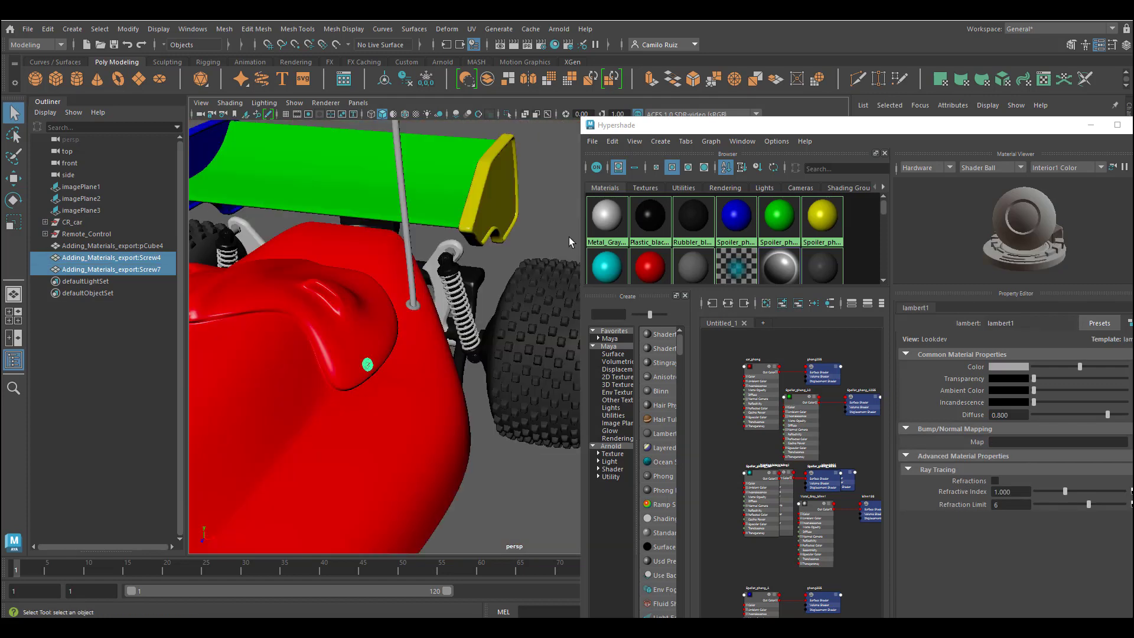
right_drag(597, 209, 597, 177)
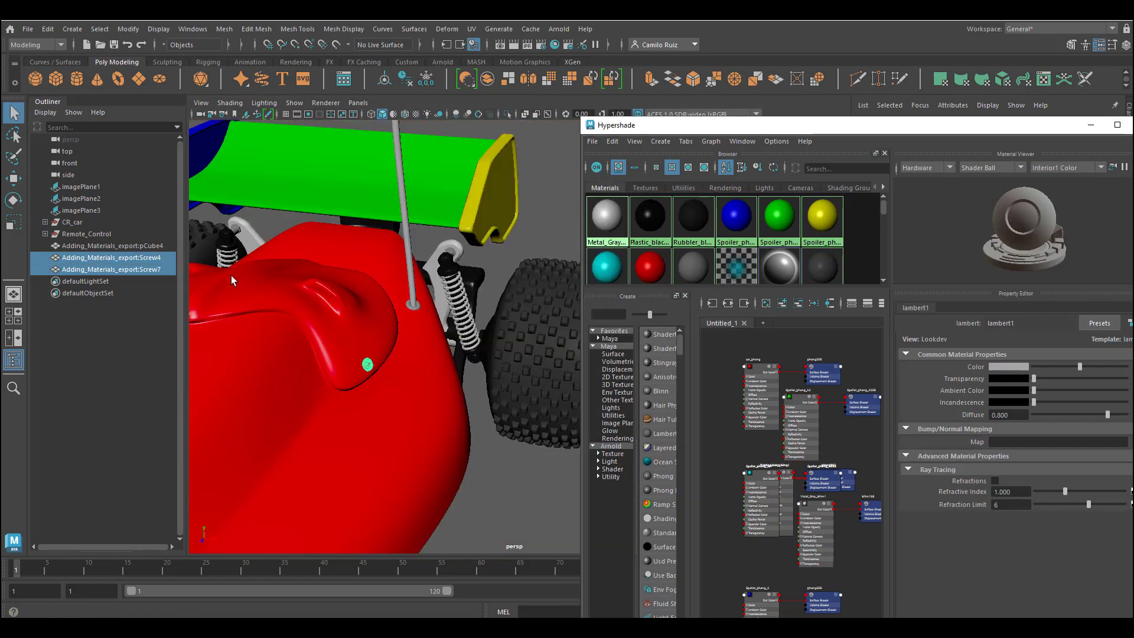
Move Screw4, the body screw on the antenna side, slightly outward along its X axis.
click(283, 330)
scroll(284, 331, up, 5)
alt+middle_drag(284, 331, 417, 328)
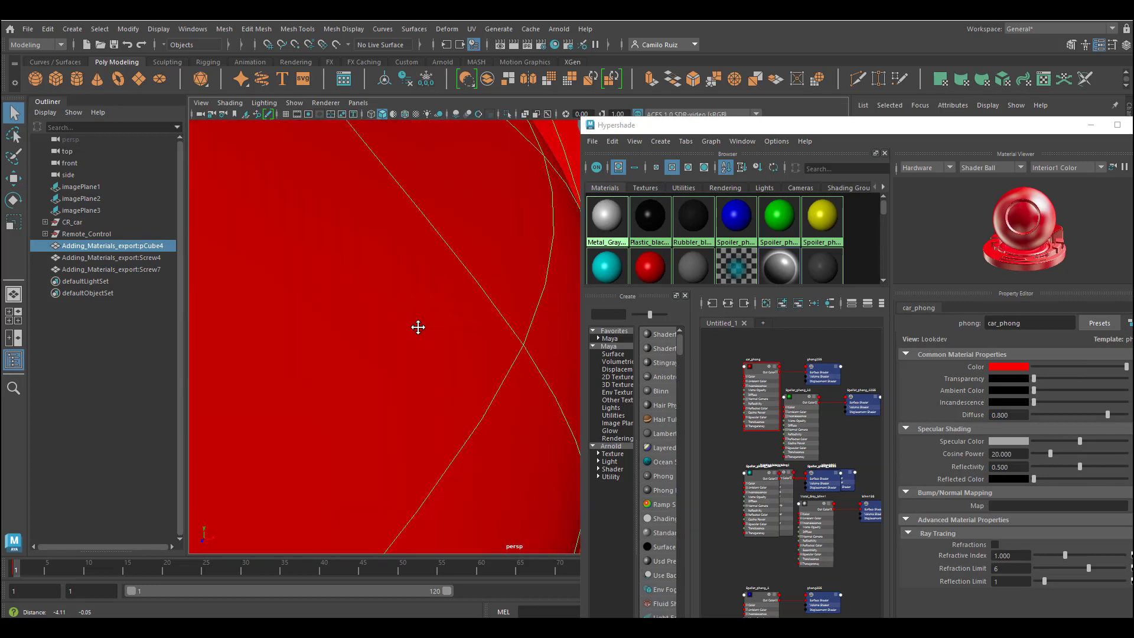
scroll(416, 331, down, 5)
click(481, 421)
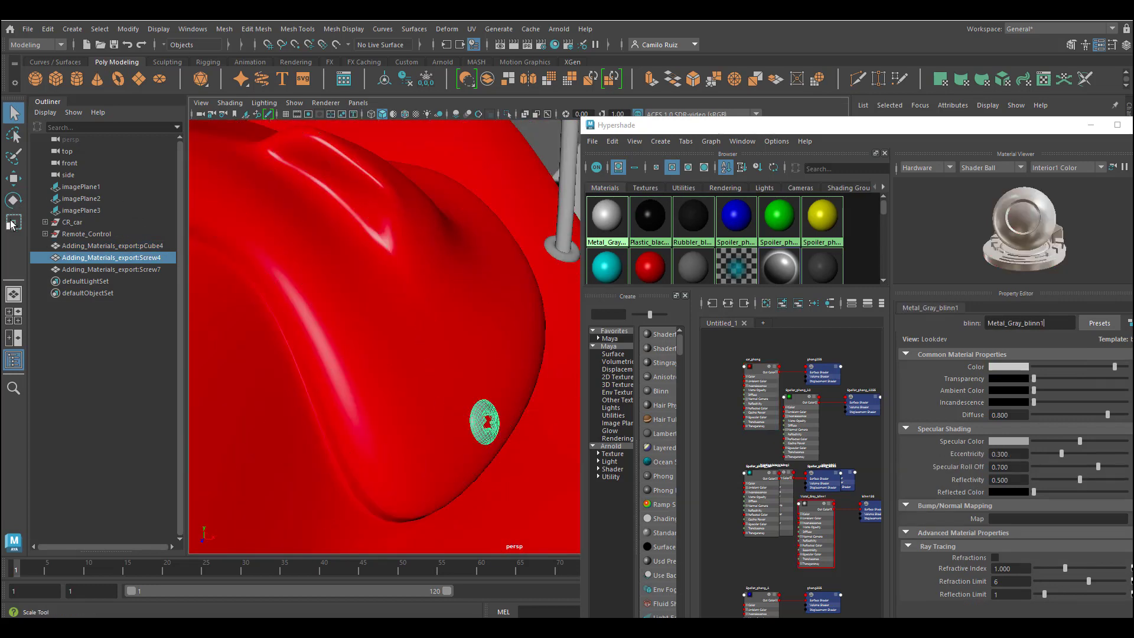
key(w)
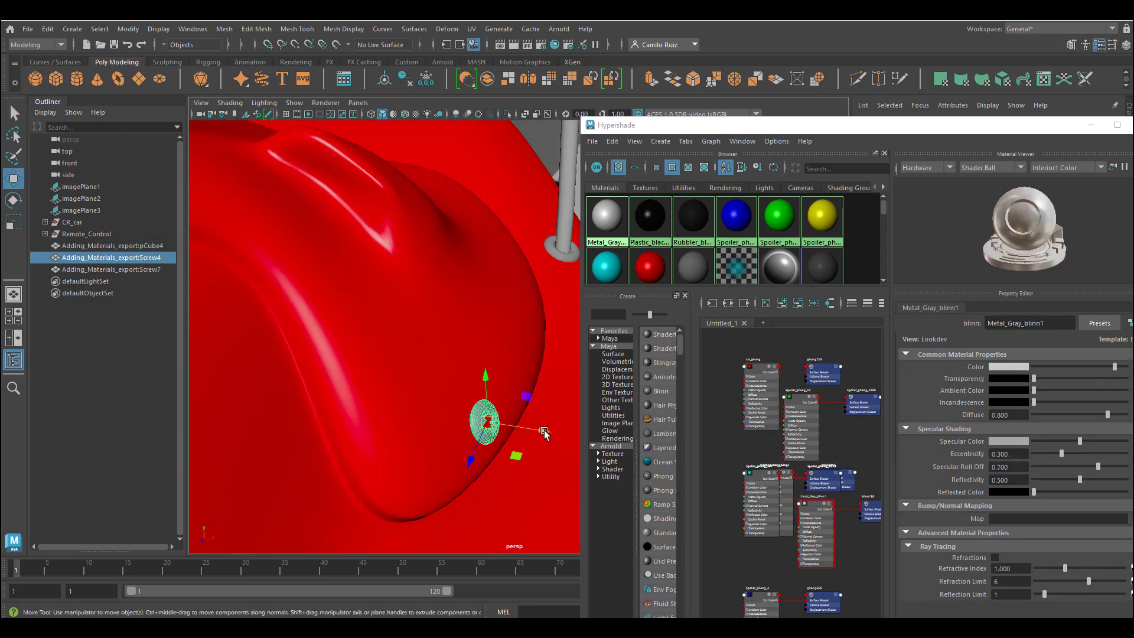
drag(544, 430, 547, 431)
Inspect how Screw7 sits in the body on the side opposite the antenna.
alt+drag(548, 431, 437, 299)
click(322, 305)
drag(356, 297, 449, 337)
click(378, 319)
click(564, 271)
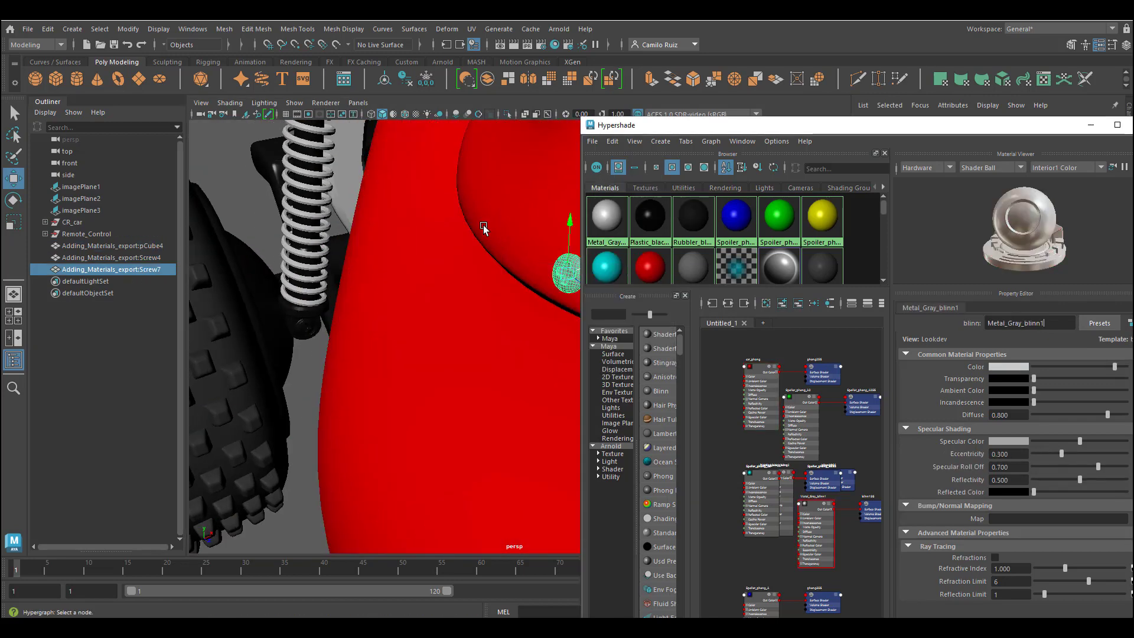
click(484, 228)
scroll(402, 260, down, 8)
scroll(402, 262, up, 8)
click(484, 274)
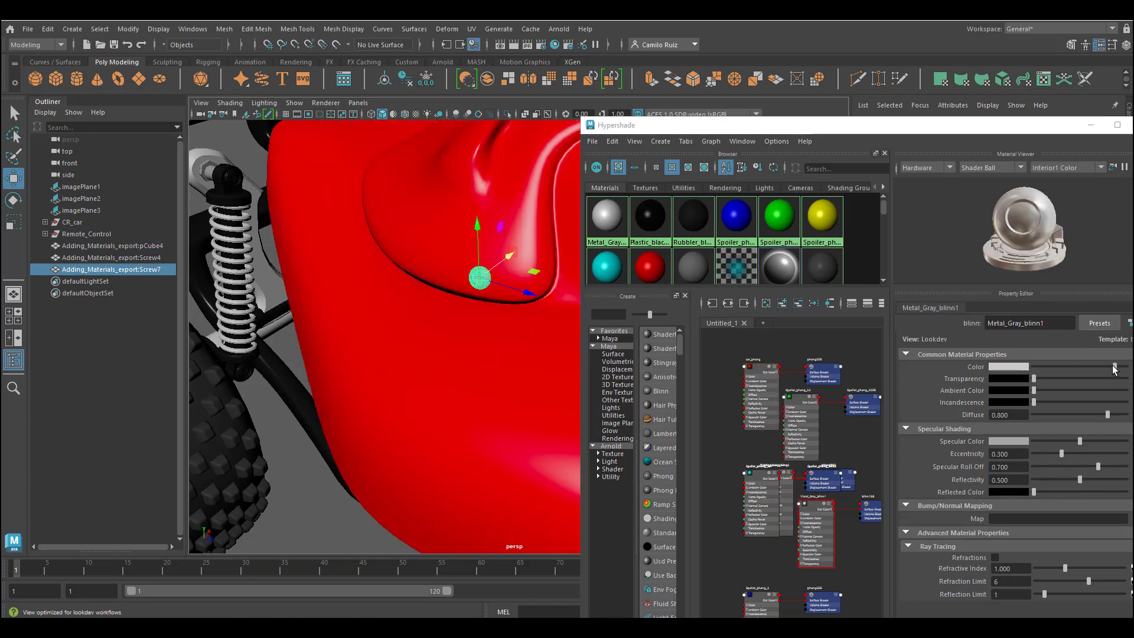
Examine the assigned materials on the whole RC car and its remote control from the front.
click(320, 446)
click(289, 443)
scroll(378, 378, down, 8)
alt+drag(452, 331, 446, 382)
scroll(415, 338, down, 4)
scroll(414, 343, up, 3)
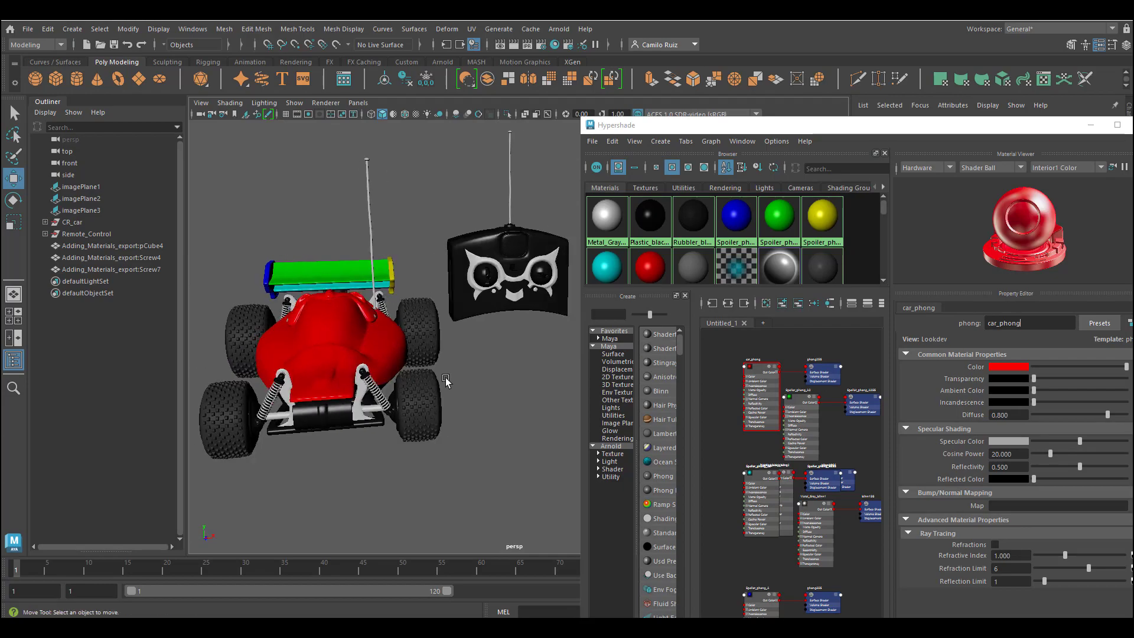